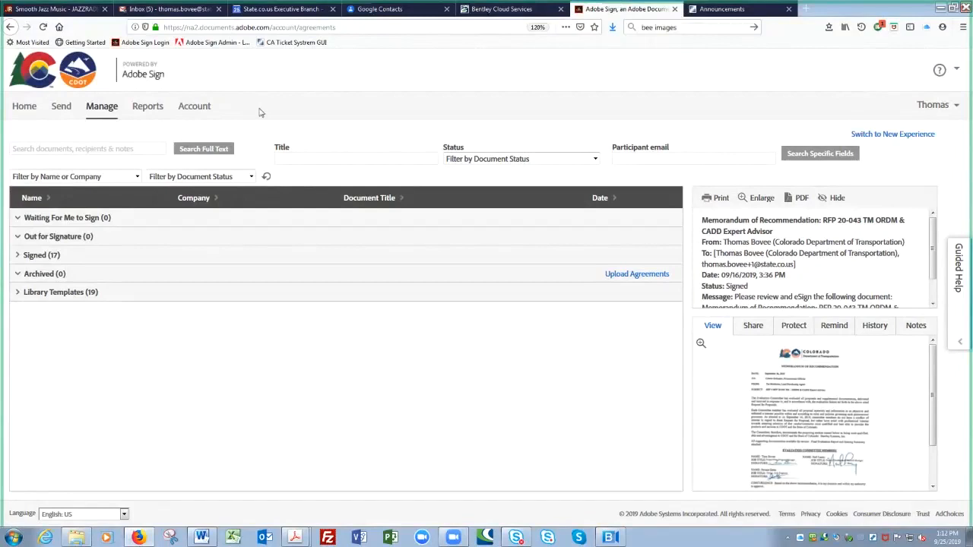
# - Go to the Home dashboard and open the saved reports from the Your Activity for This Month panel
pyautogui.click(250, 172)
pyautogui.click(197, 111)
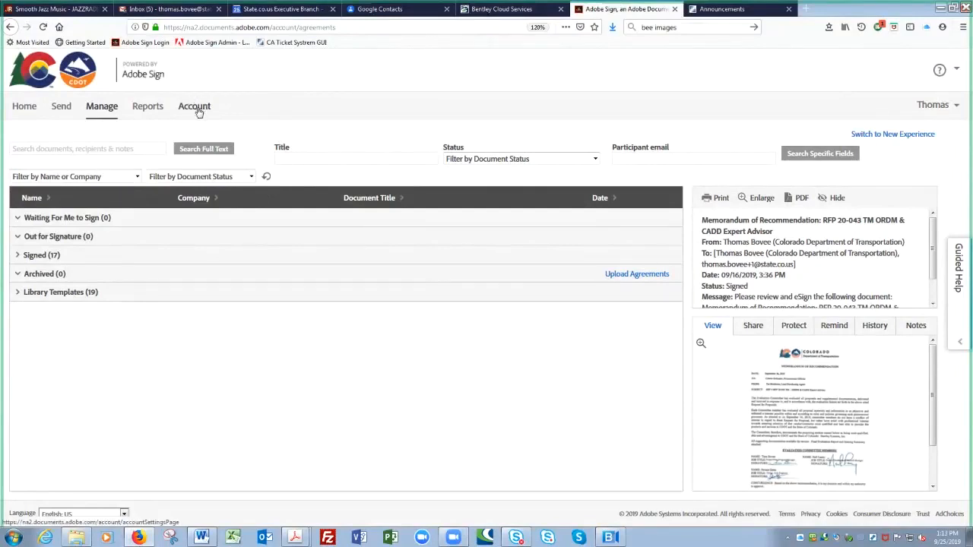
pyautogui.click(148, 111)
pyautogui.press('ctrl')
pyautogui.press('ctrl')
pyautogui.press('ctrl')
pyautogui.press('ctrl')
pyautogui.click(25, 108)
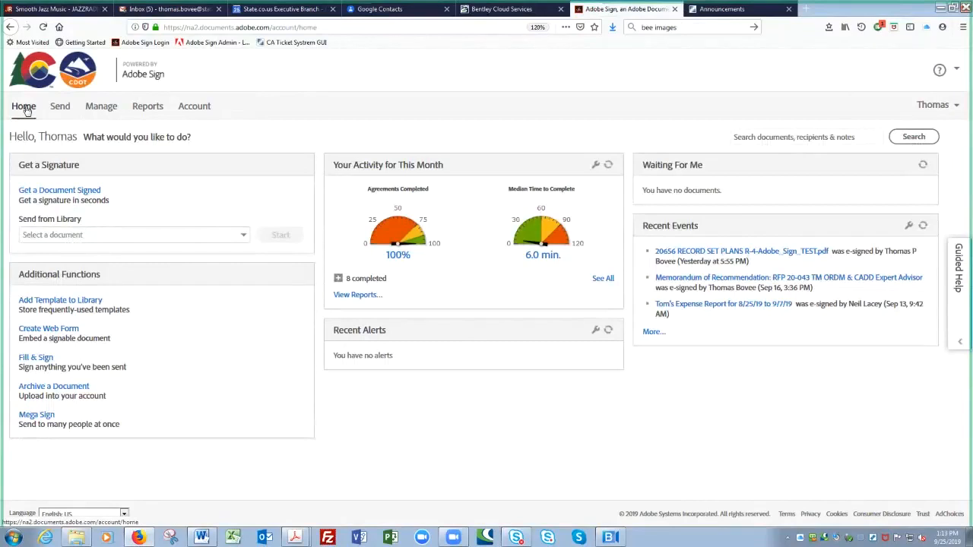
pyautogui.click(353, 297)
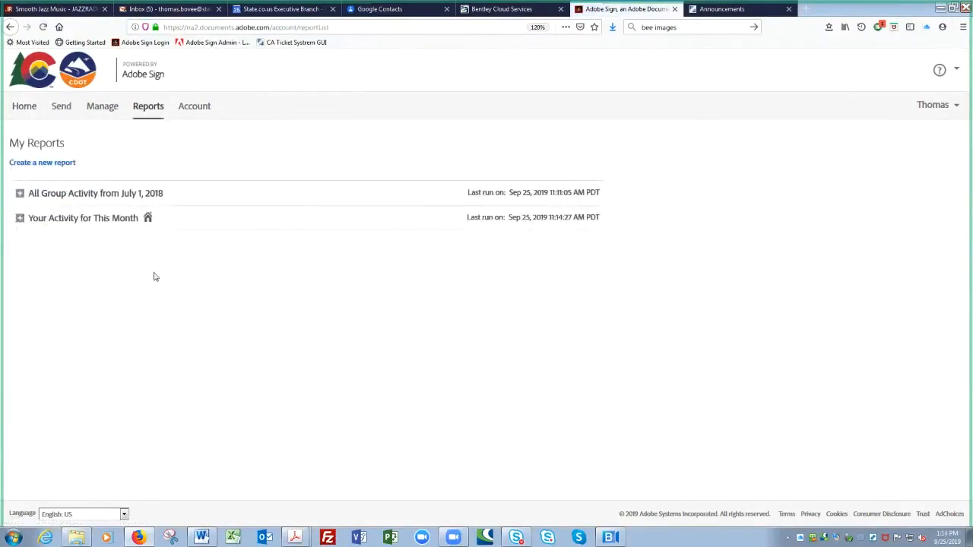
# - Open the All Group Activity from July 1, 2018 report and scroll through its charts
pyautogui.click(83, 194)
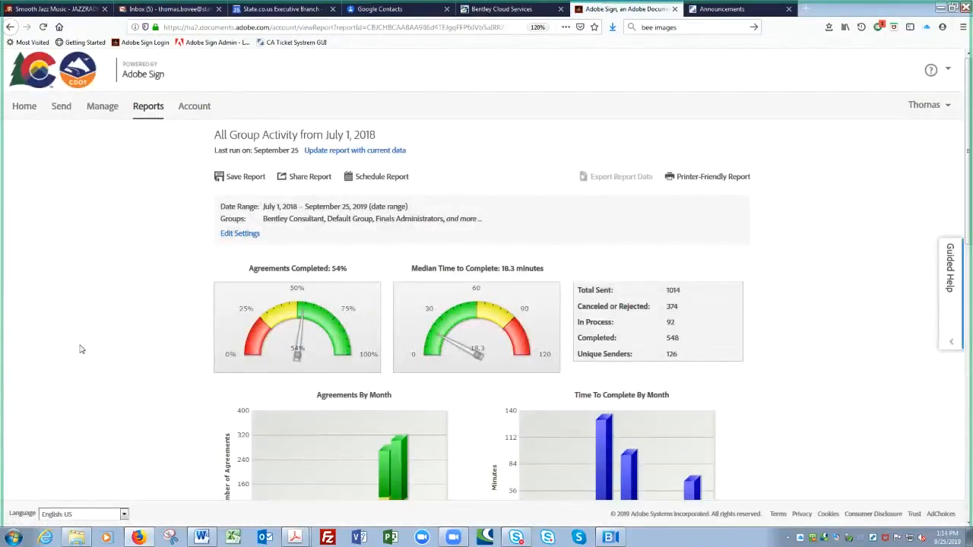
pyautogui.scroll(-2, 80, 349)
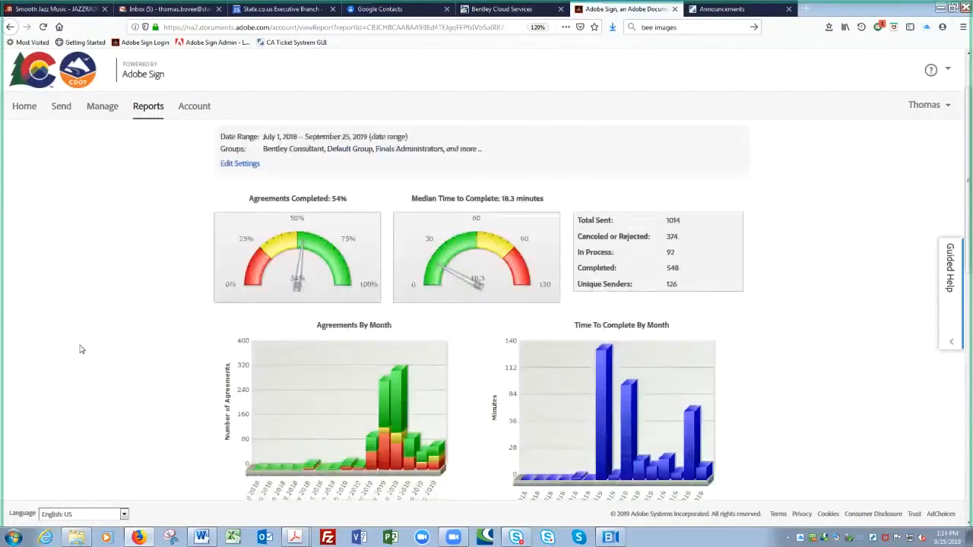
pyautogui.click(657, 269)
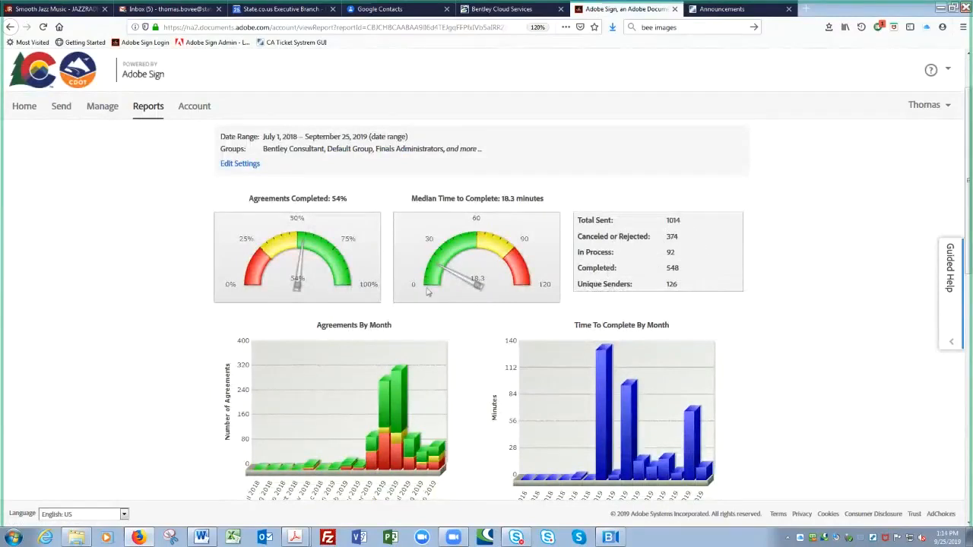
pyautogui.scroll(-1, 196, 408)
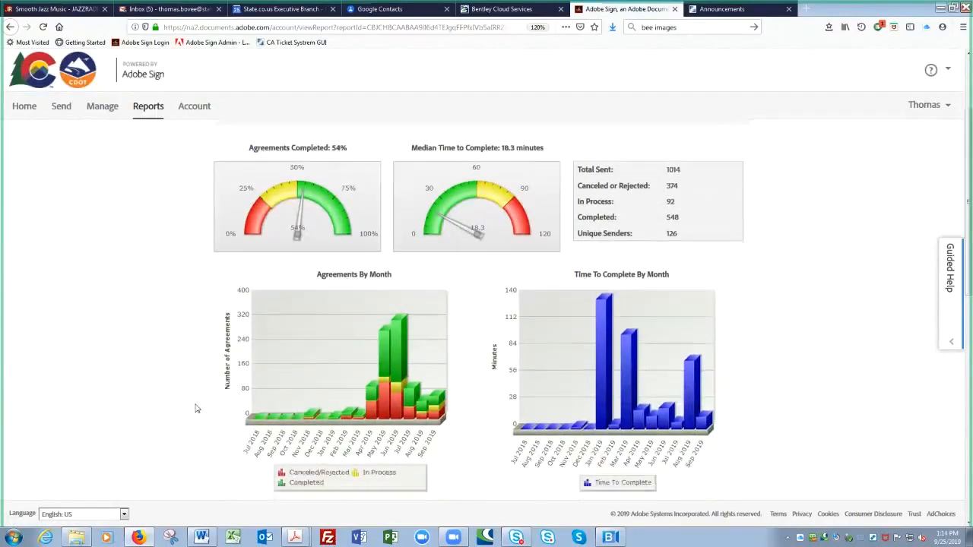
pyautogui.scroll(-2, 196, 408)
pyautogui.scroll(-3, 196, 408)
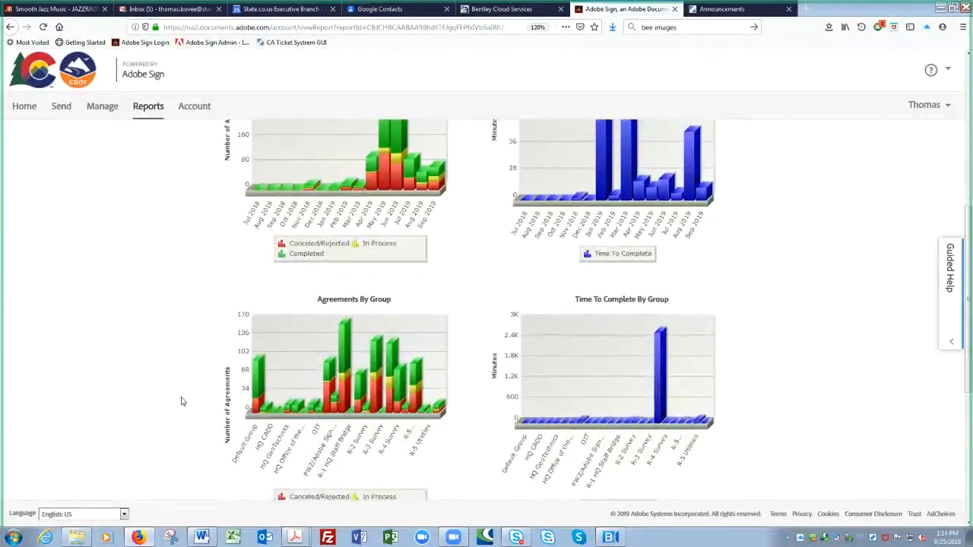
pyautogui.scroll(-1, 182, 401)
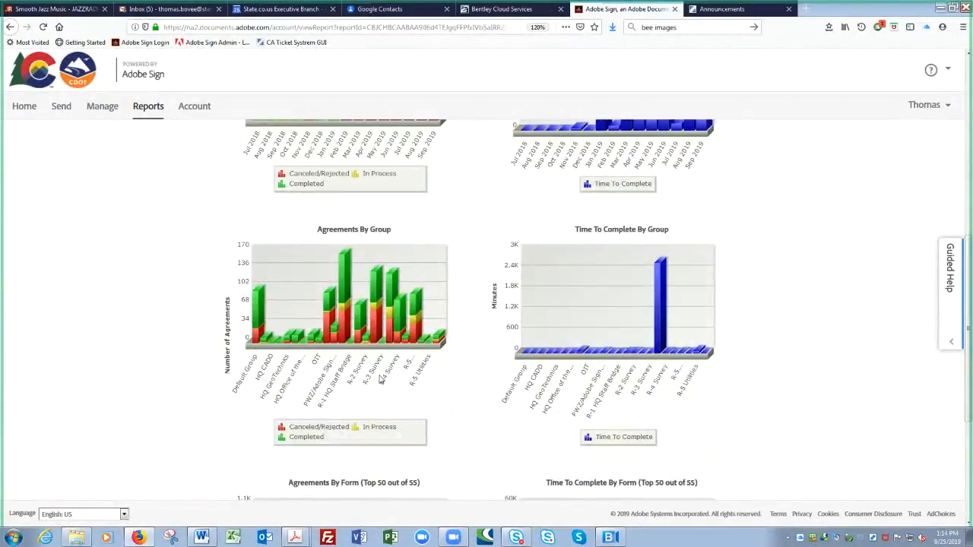
# - Zoom in to read the monthly and group charts, then return to the agreements list
pyautogui.hotkey('ctrl', '+')
pyautogui.hotkey('ctrl', '+')
pyautogui.hotkey('ctrl', '+')
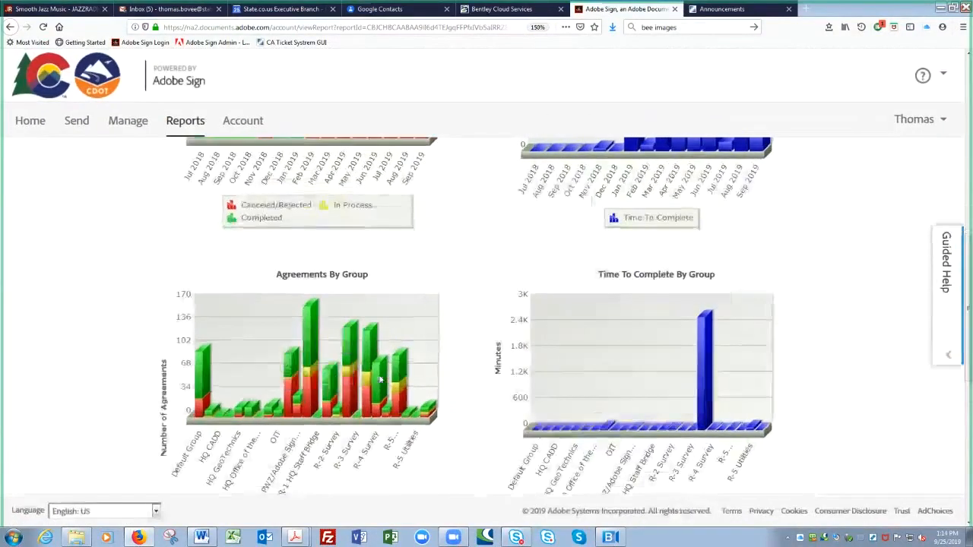
pyautogui.scroll(-2, 374, 378)
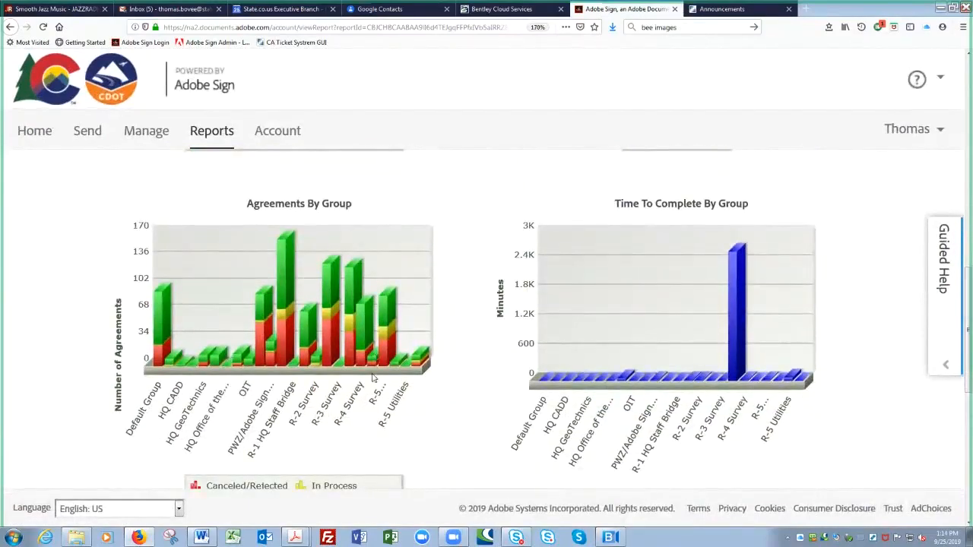
pyautogui.moveTo(387, 315)
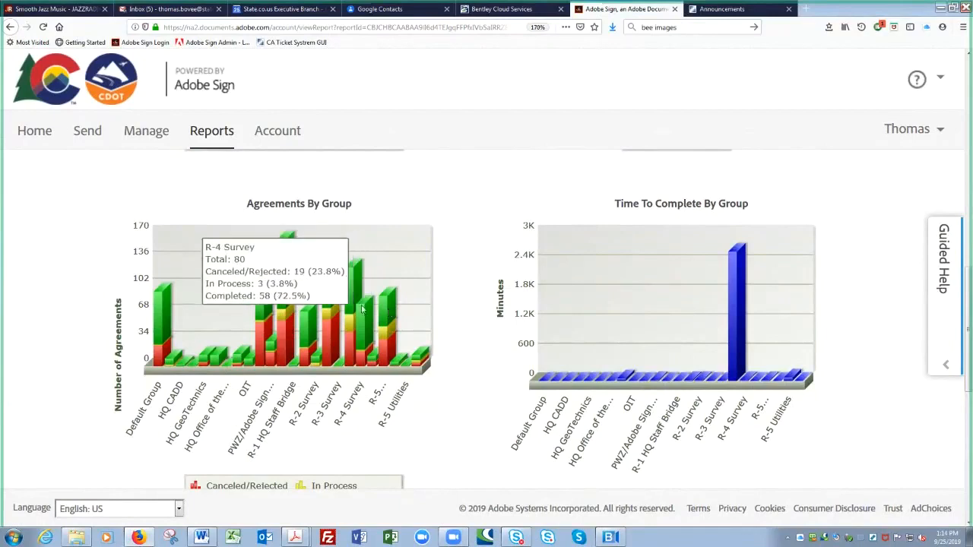
pyautogui.moveTo(332, 302)
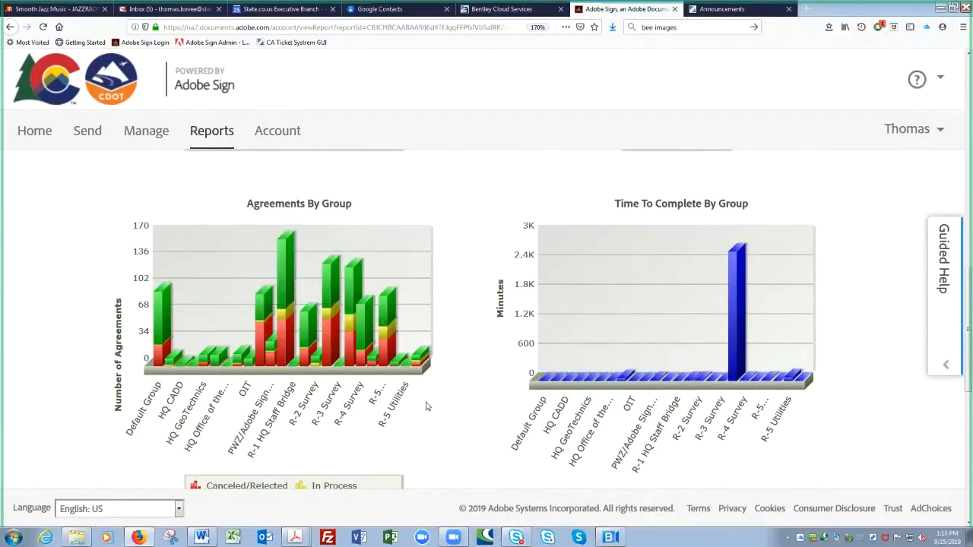
pyautogui.scroll(5, 426, 407)
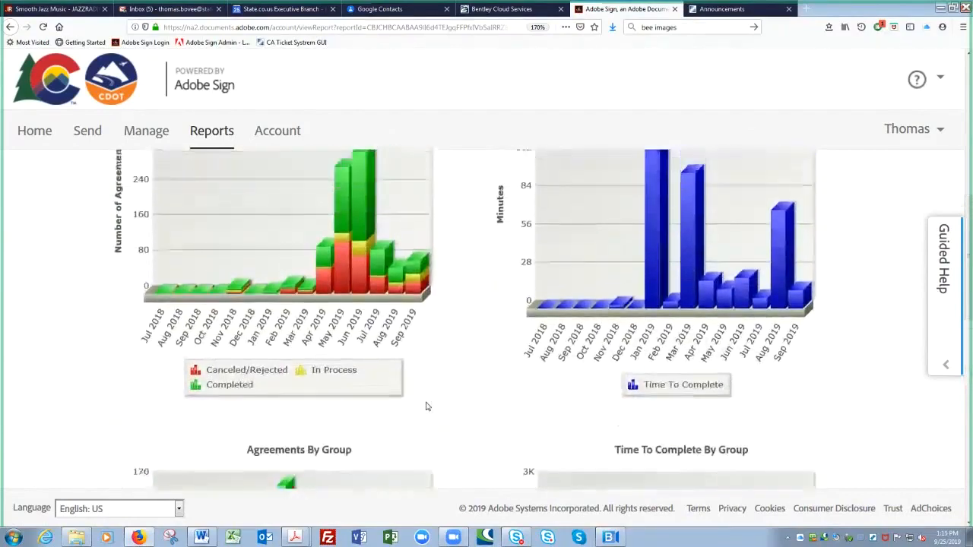
pyautogui.scroll(5, 426, 407)
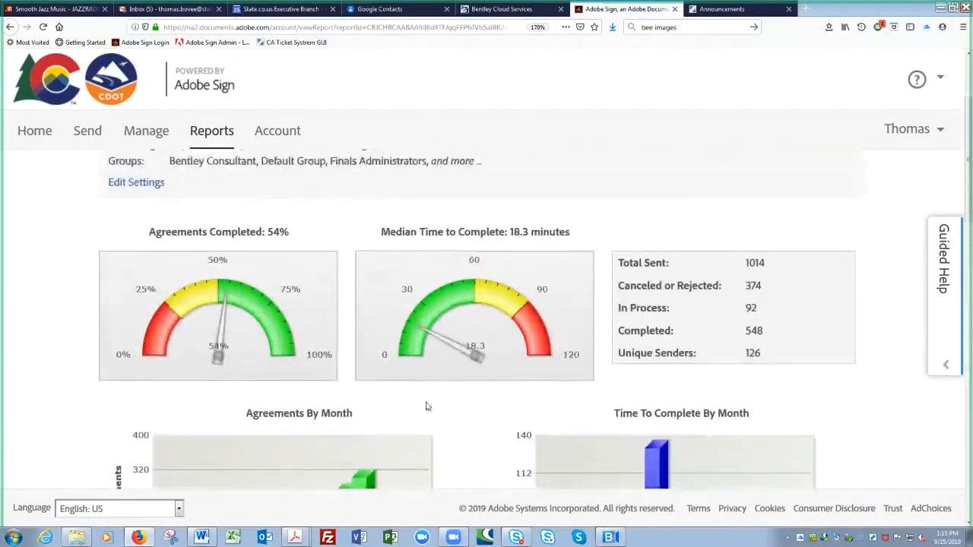
pyautogui.scroll(2, 426, 407)
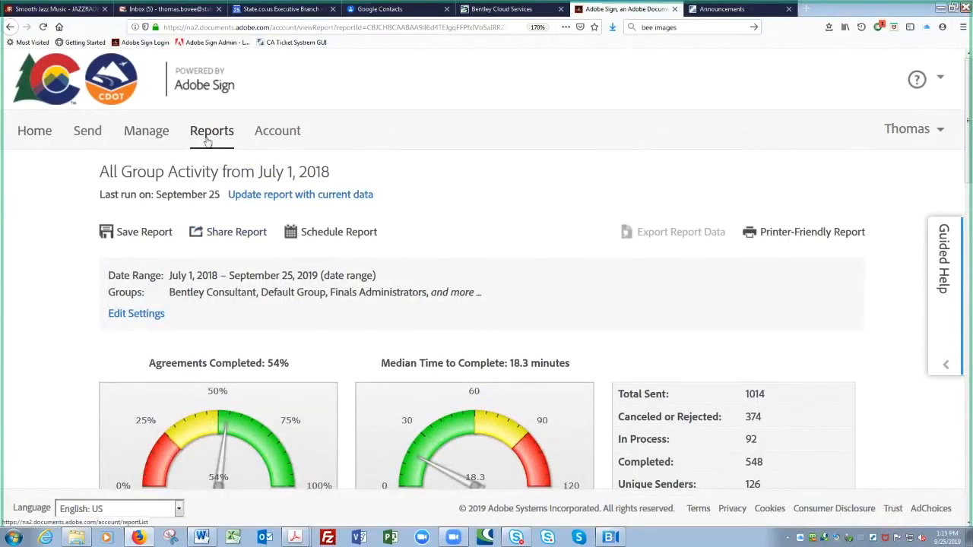
pyautogui.click(153, 134)
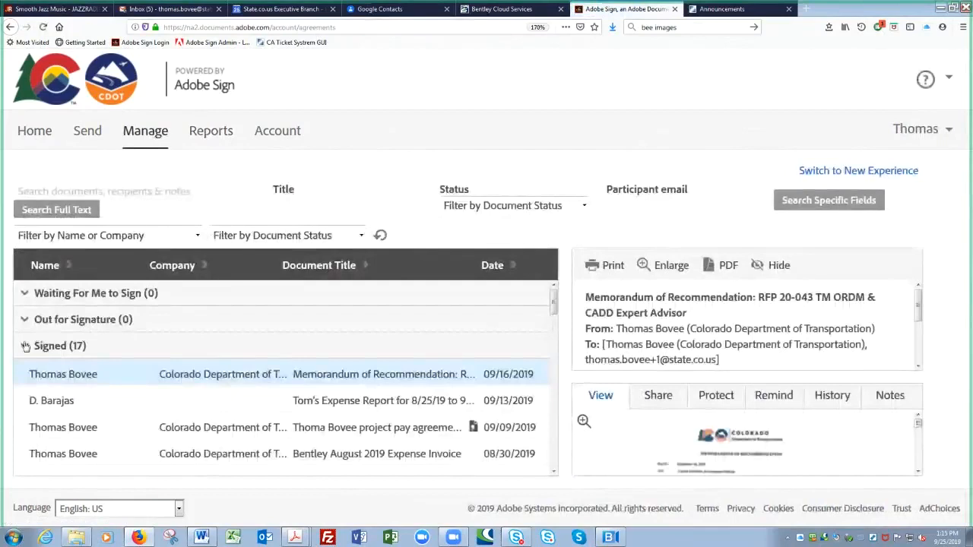
# - Zoom the Manage list out twice, toggle the Signed group, and expand the 19 Library Templates
pyautogui.click(26, 345)
pyautogui.hotkey('ctrl', '-')
pyautogui.hotkey('ctrl', '-')
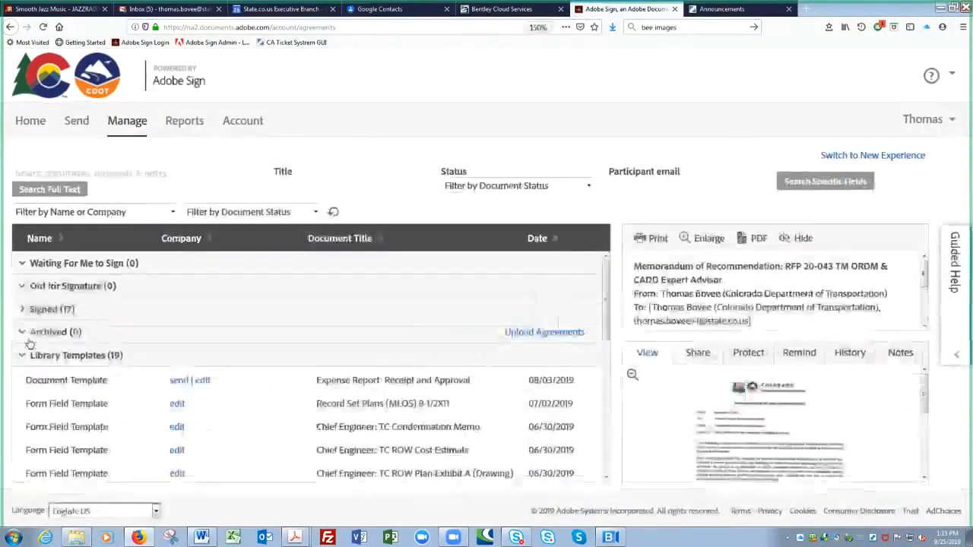
pyautogui.hotkey('ctrl', '-')
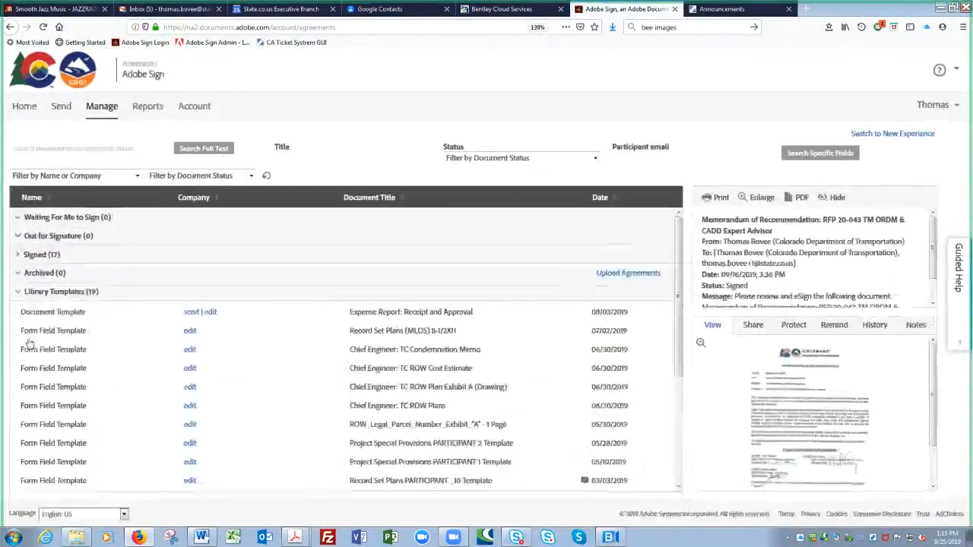
pyautogui.click(19, 293)
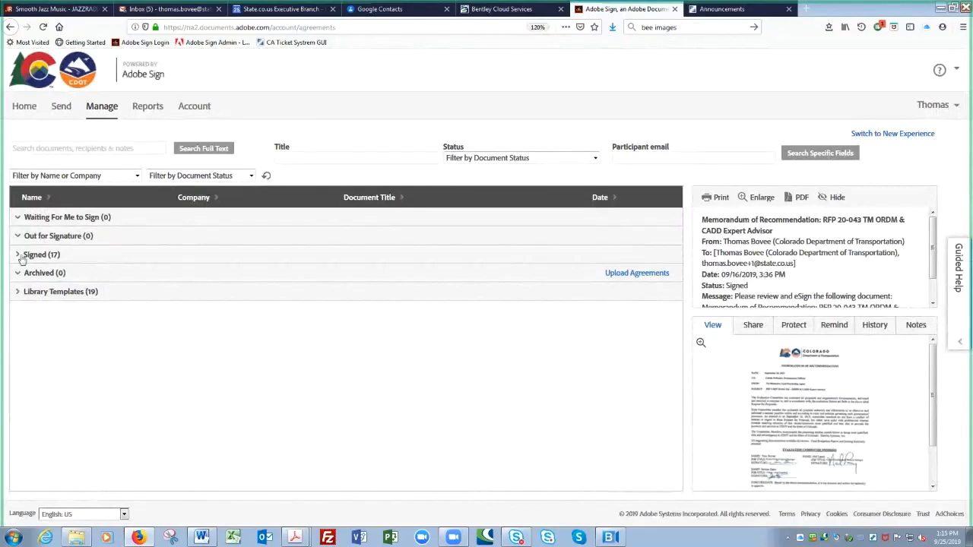
pyautogui.click(18, 255)
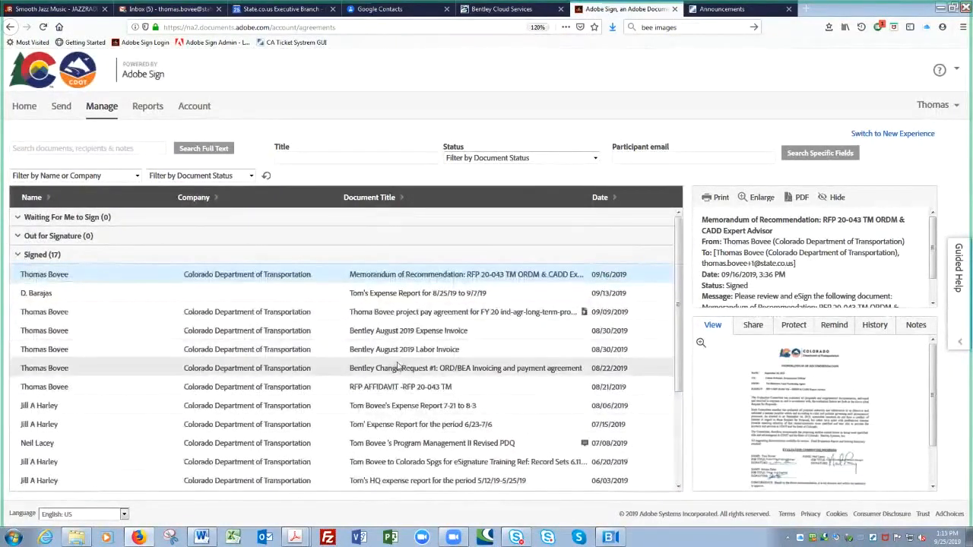
pyautogui.click(17, 256)
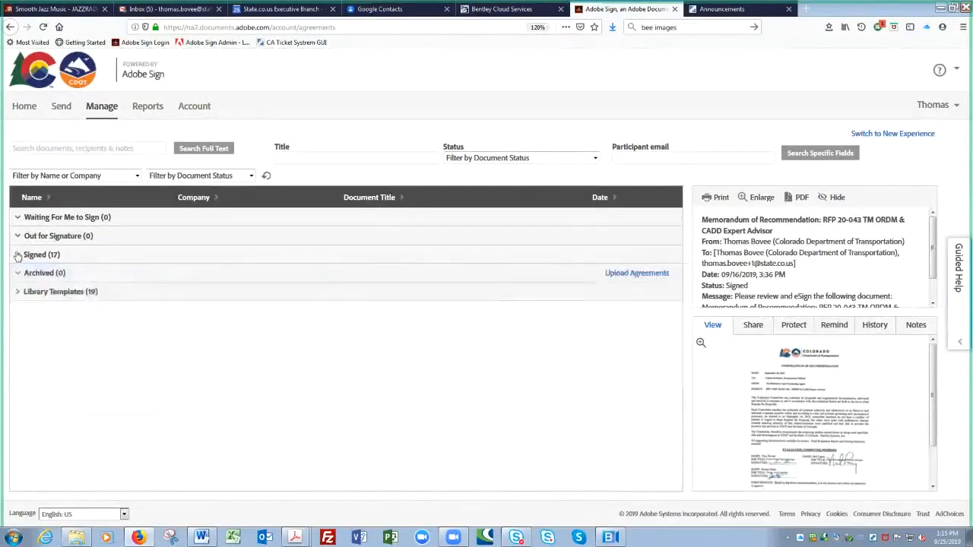
pyautogui.click(17, 292)
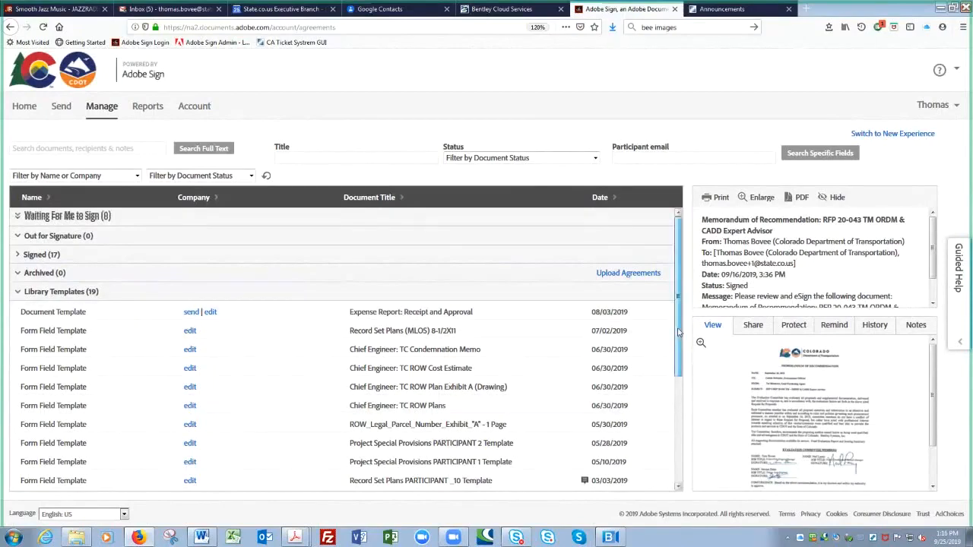
# - Collapse Library Templates and expand Signed (17) to list the signed agreements with their dates
pyautogui.scroll(-2, 429, 335)
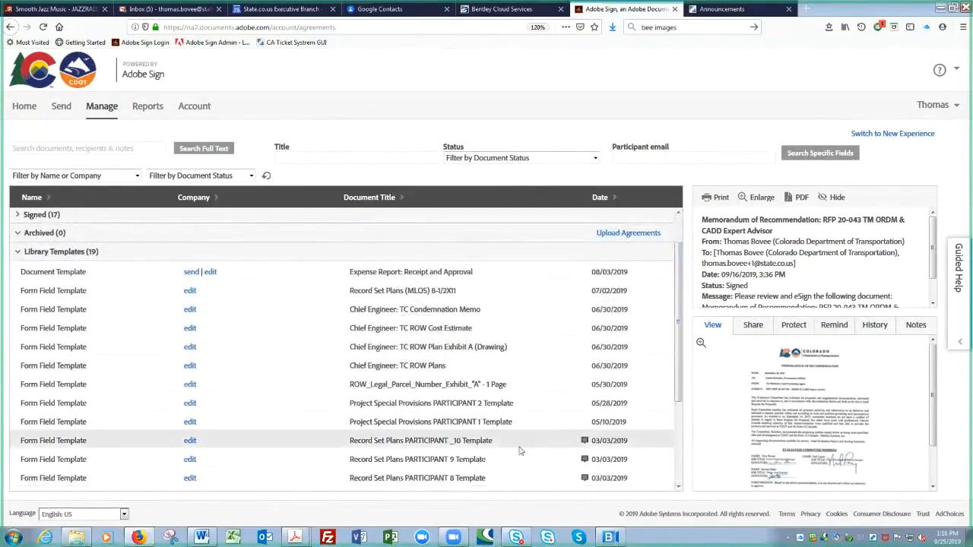
pyautogui.scroll(-1, 673, 407)
pyautogui.scroll(-5, 673, 406)
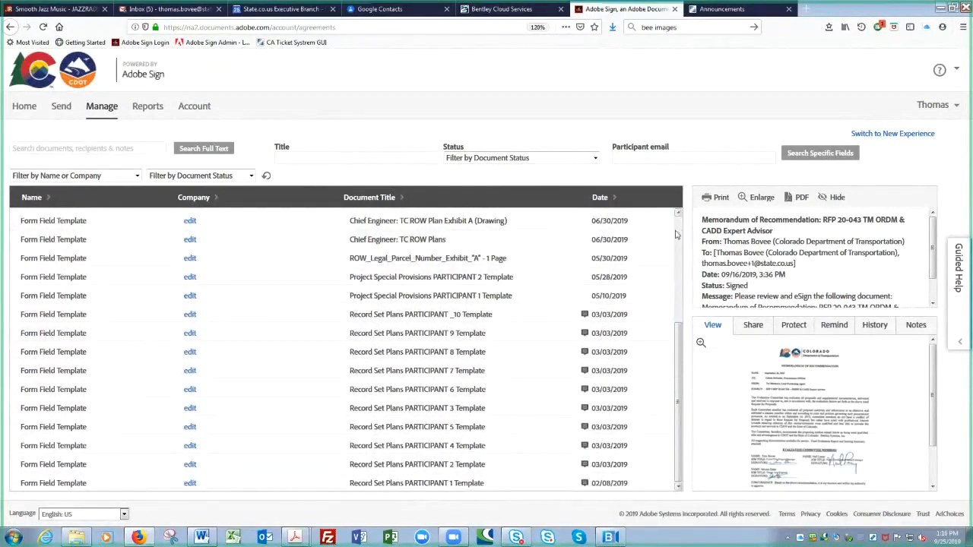
pyautogui.scroll(6, 679, 224)
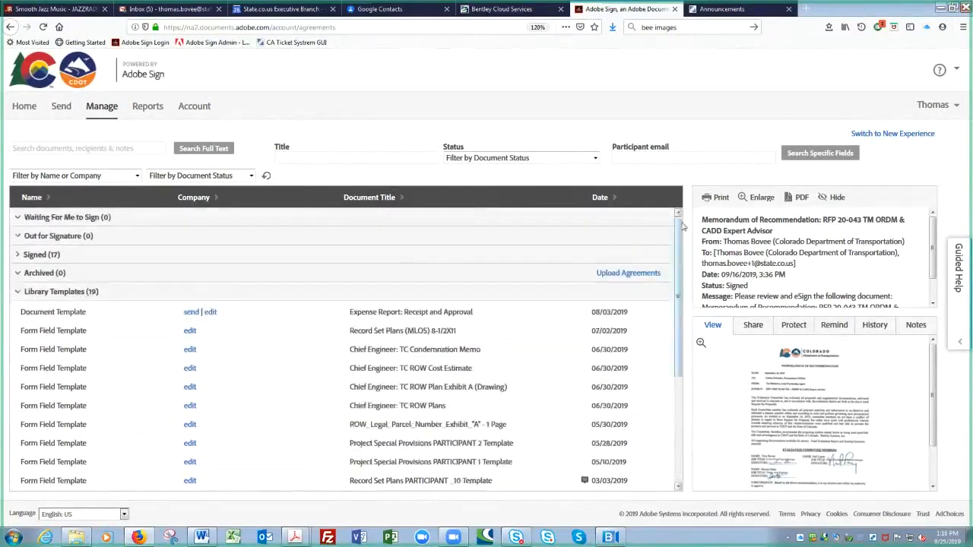
pyautogui.click(15, 292)
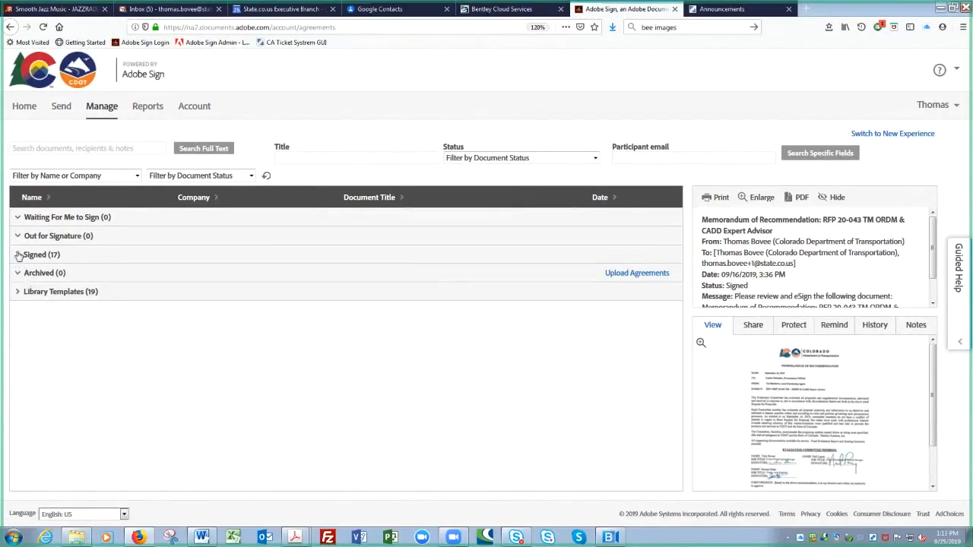
pyautogui.click(19, 255)
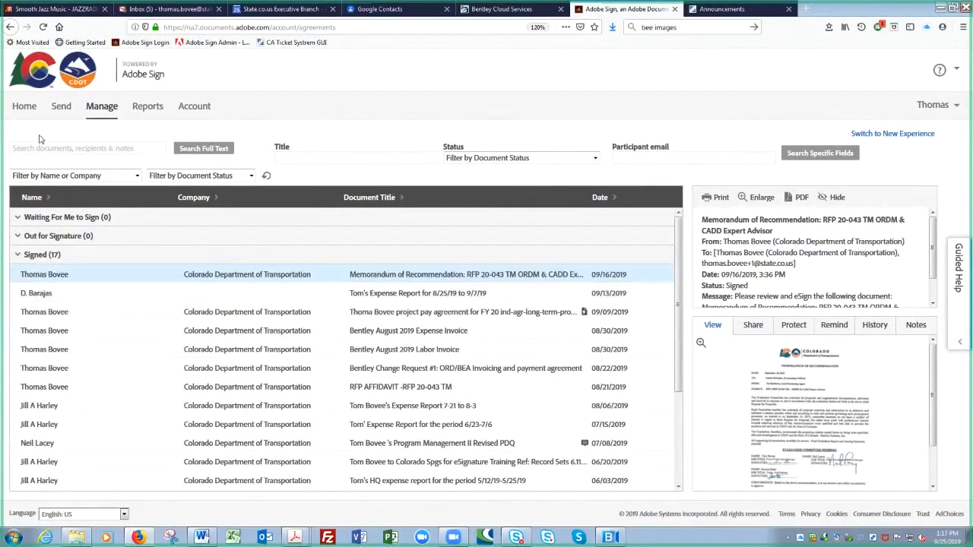
# - Switch to the Send page to compose a new agreement
pyautogui.click(62, 108)
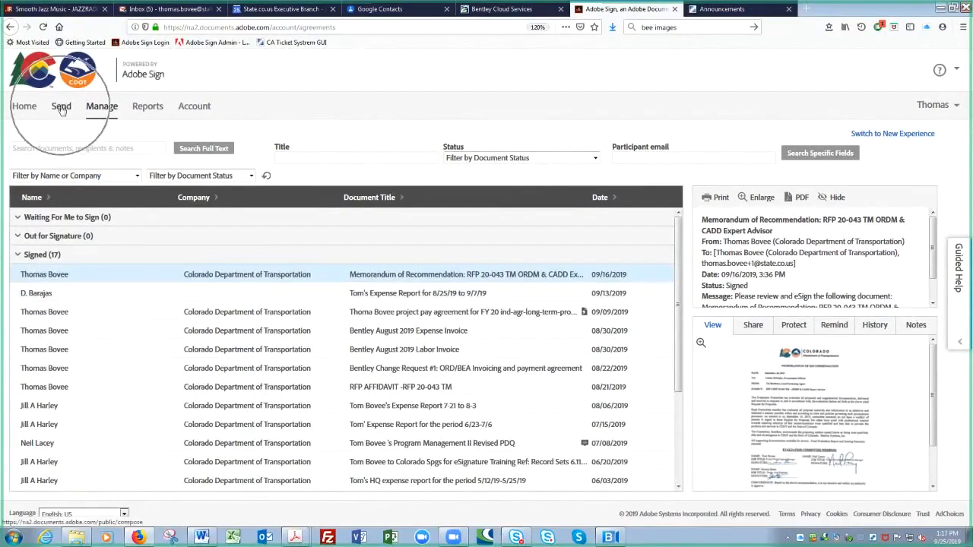
pyautogui.press('ctrl')
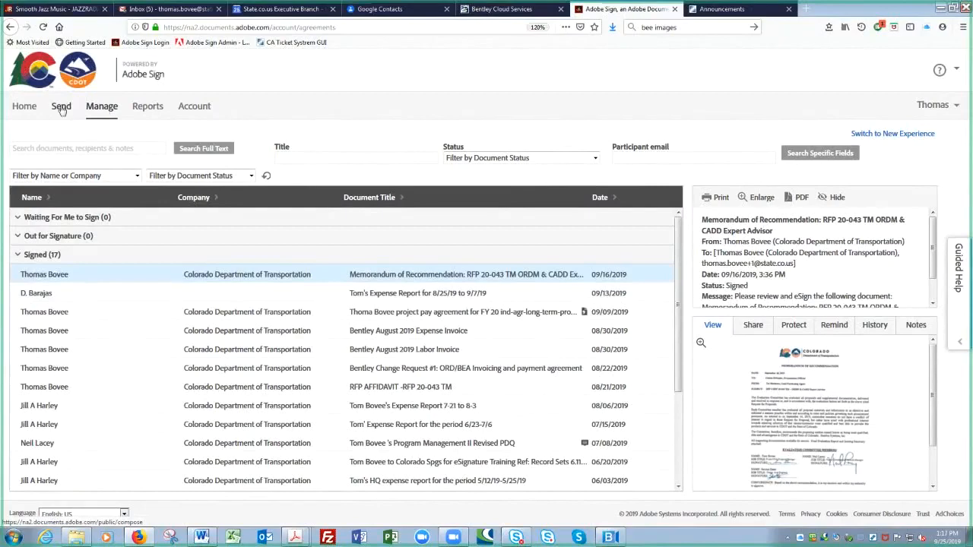
pyautogui.click(63, 109)
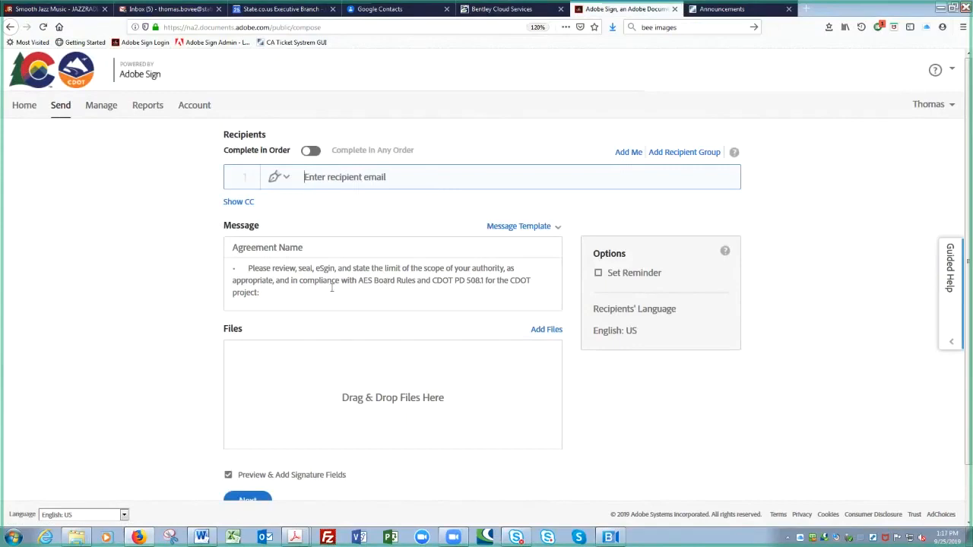
pyautogui.click(365, 290)
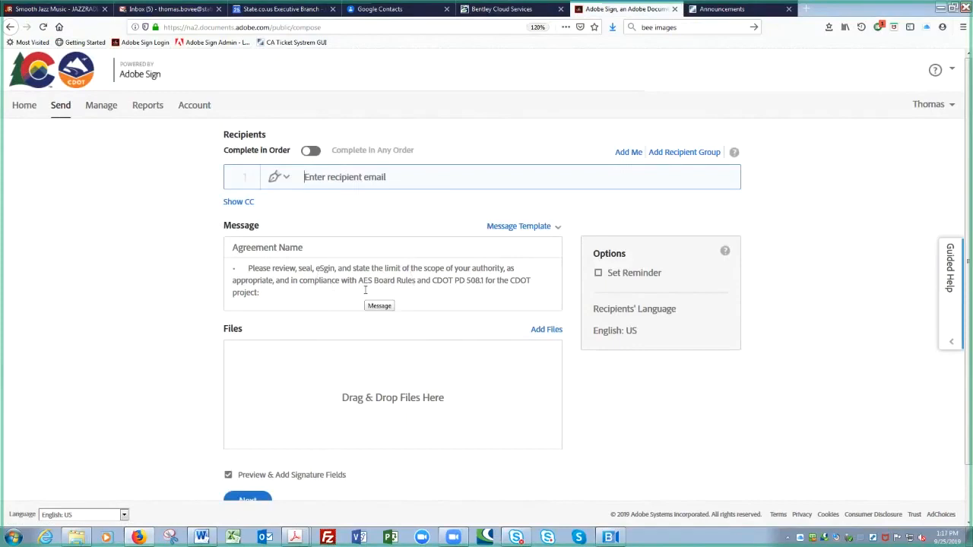
# - Fill the message body with the General document template text
pyautogui.click(556, 231)
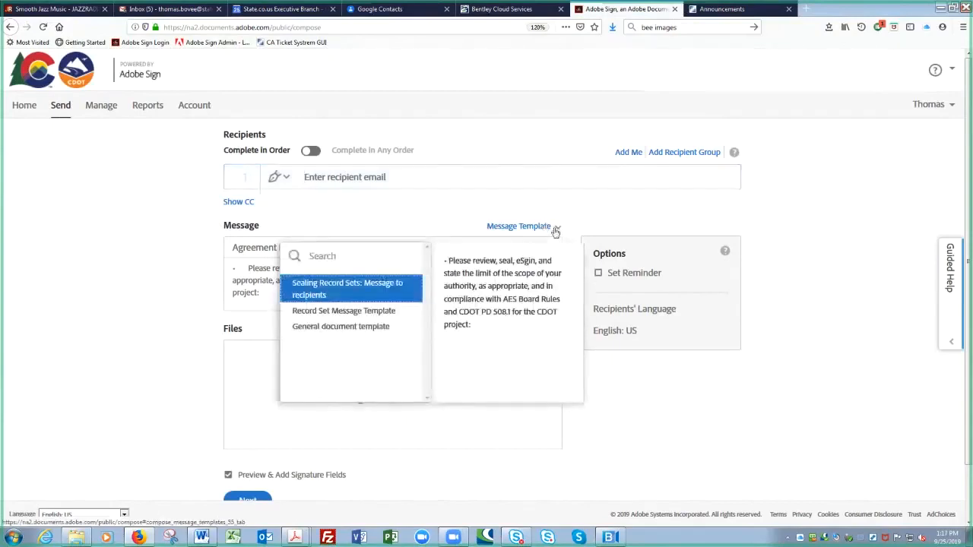
pyautogui.click(357, 328)
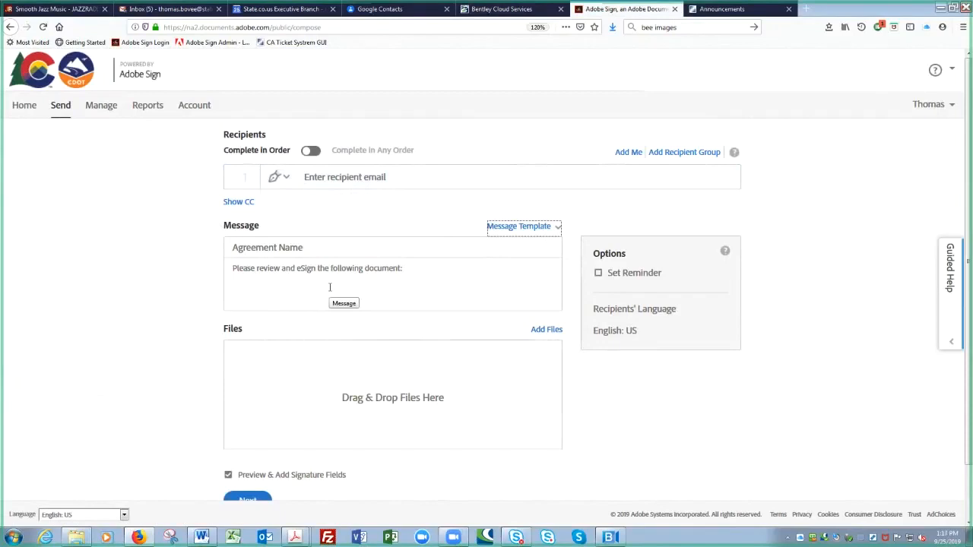
pyautogui.click(282, 406)
pyautogui.click(304, 243)
pyautogui.press('ctrl')
# - Set an Every day reminder on the agreement and snap Firefox to the right half of the screen
pyautogui.click(599, 273)
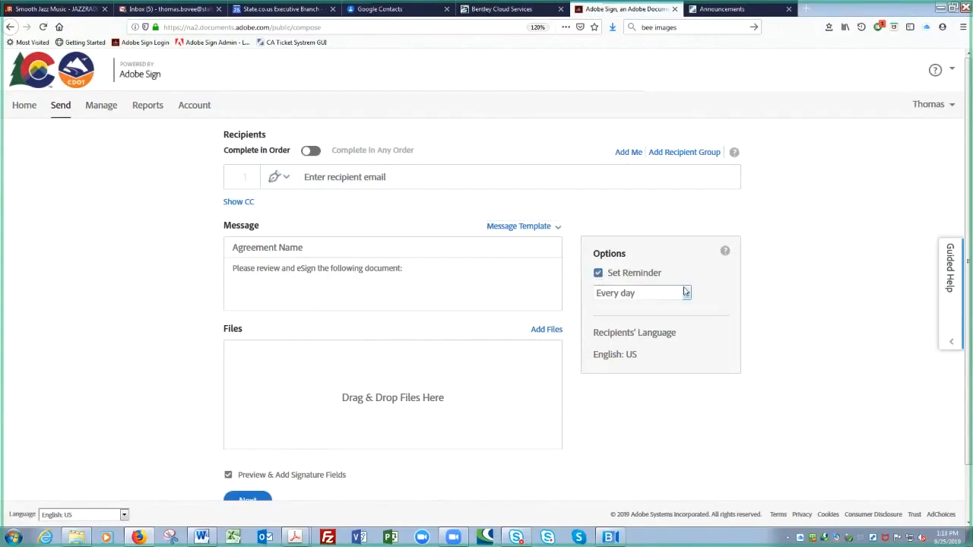
pyautogui.click(687, 295)
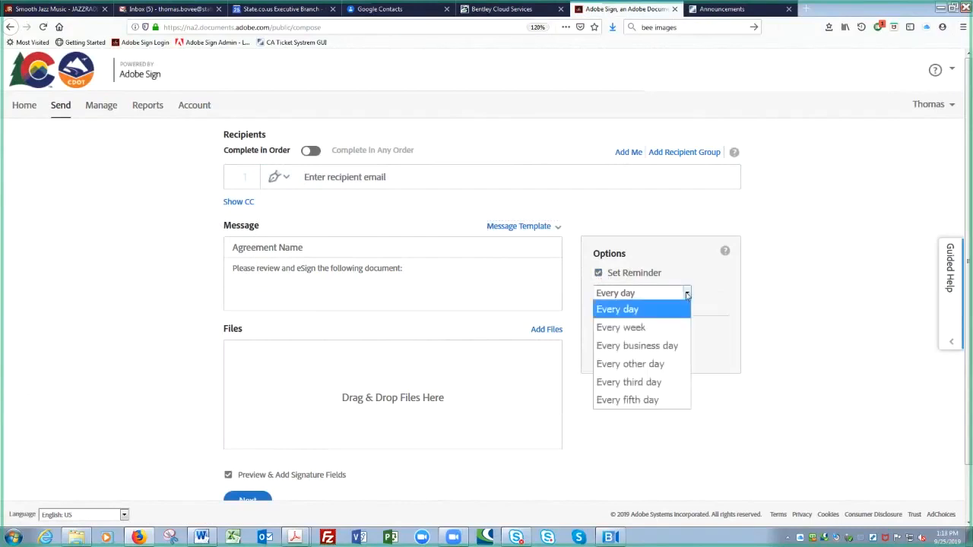
pyautogui.click(726, 295)
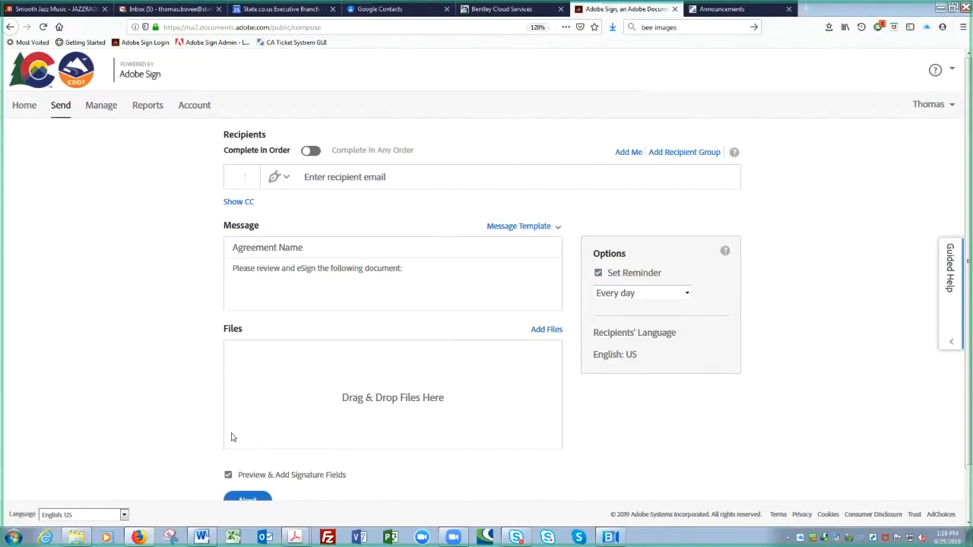
pyautogui.scroll(-1, 232, 437)
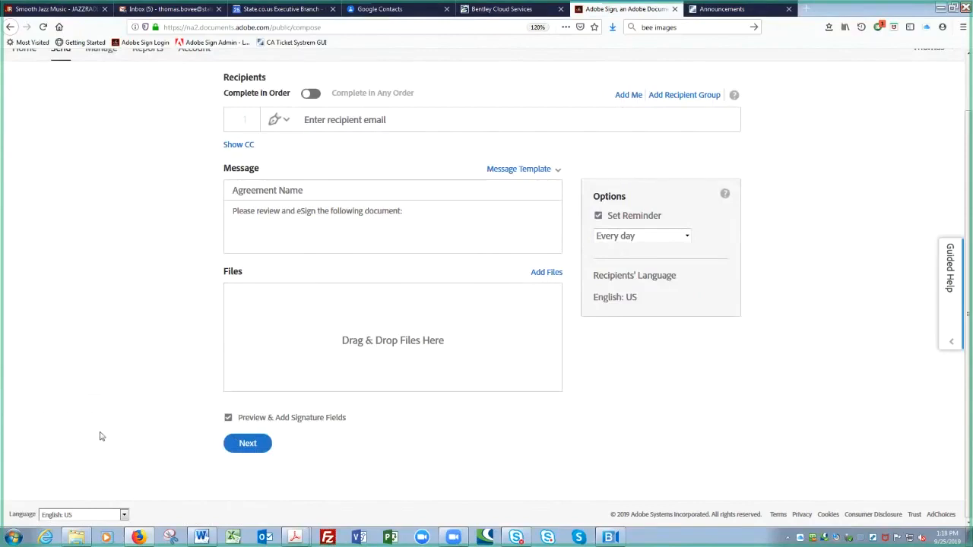
pyautogui.scroll(1, 100, 437)
pyautogui.scroll(1, 100, 437)
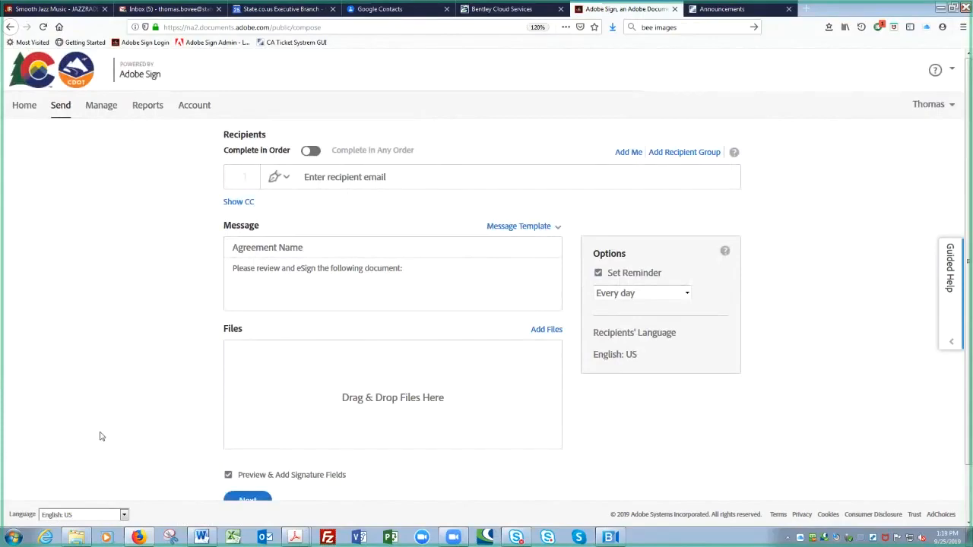
pyautogui.press('super+Right')
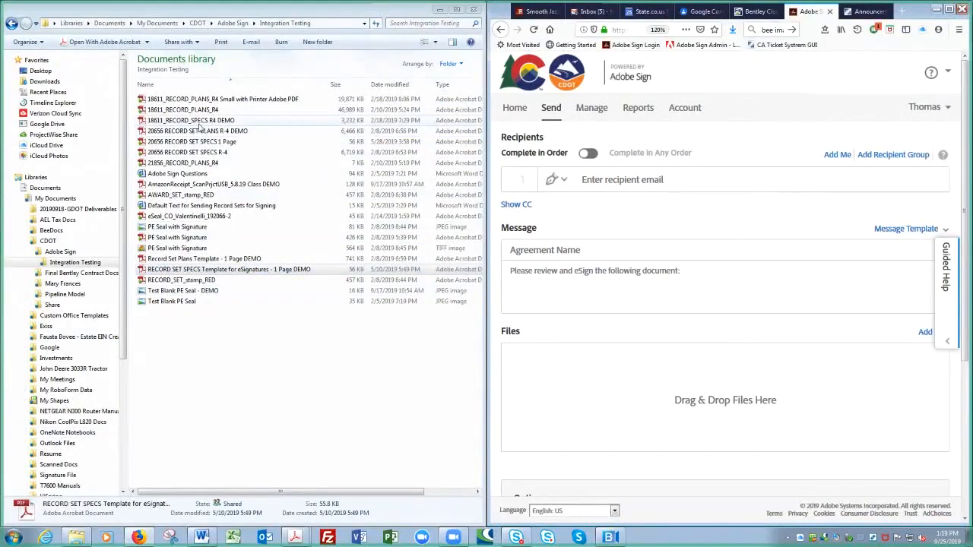
# - Drag the AmazonReceipt_ScanPrjctUSB_5.8.19 Class DEMO PDF from Explorer onto the agreement's file drop box
pyautogui.click(168, 185)
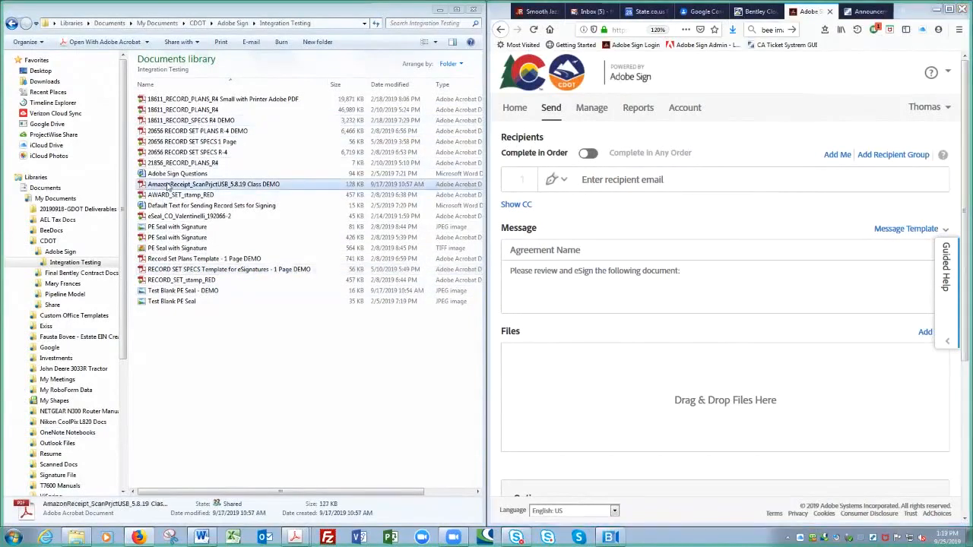
pyautogui.moveTo(168, 185); pyautogui.dragTo(647, 412)
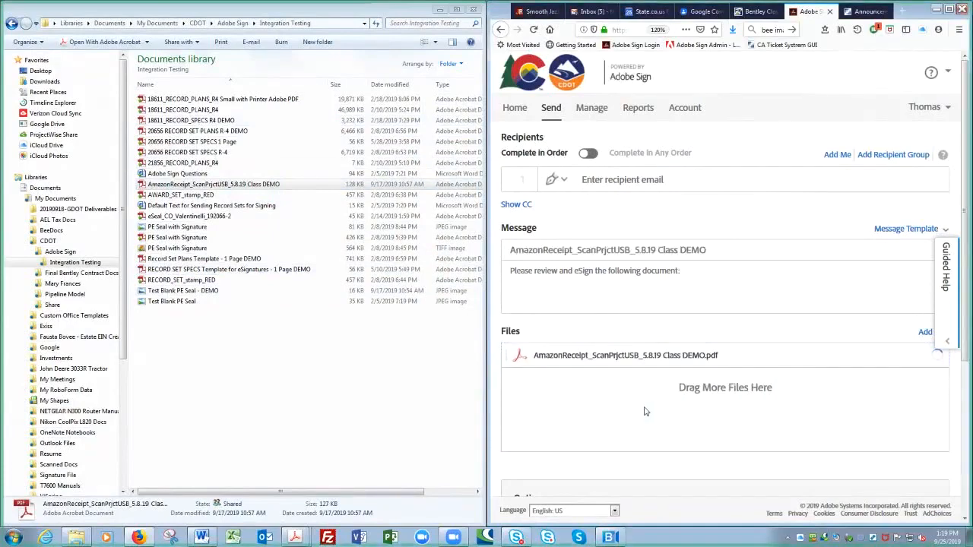
# - Maximize Firefox, rename the agreement 'Amazon Receipt', and paste that name at the end of the message
pyautogui.click(948, 9)
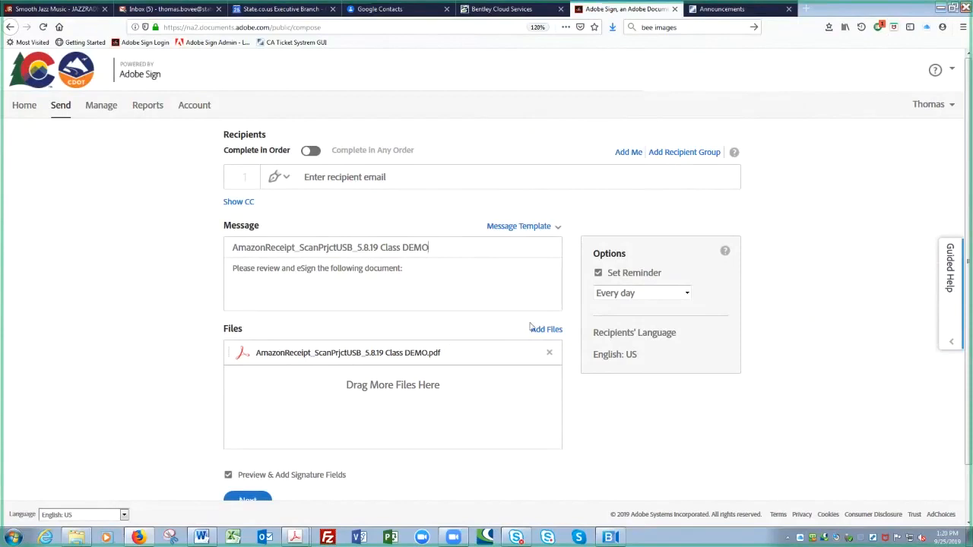
pyautogui.press('BackSpace')
pyautogui.press('BackSpace')
pyautogui.press('BackSpace')
pyautogui.press('BackSpace')
pyautogui.press('BackSpace')
pyautogui.press('BackSpace')
pyautogui.press('BackSpace')
pyautogui.press('BackSpace')
pyautogui.press('BackSpace')
pyautogui.press('BackSpace')
pyautogui.press('BackSpace')
pyautogui.press('BackSpace')
pyautogui.press('BackSpace')
pyautogui.press('BackSpace')
pyautogui.press('BackSpace')
pyautogui.press('BackSpace')
pyautogui.press('BackSpace')
pyautogui.press('BackSpace')
pyautogui.press('BackSpace')
pyautogui.press('BackSpace')
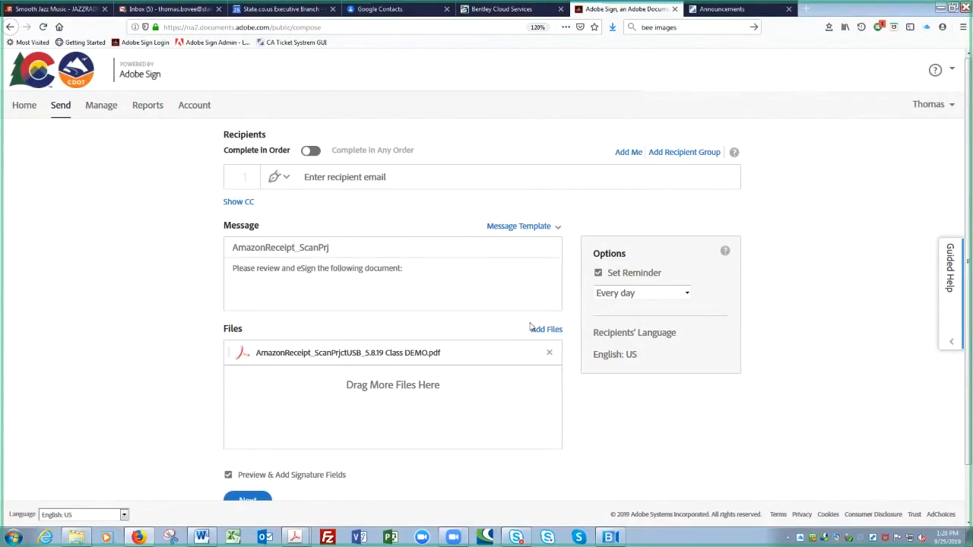
pyautogui.press('BackSpace')
pyautogui.press('BackSpace')
pyautogui.press('BackSpace')
pyautogui.press('BackSpace')
pyautogui.moveTo(302, 248); pyautogui.dragTo(216, 266)
pyautogui.hotkey('ctrl', 'c')
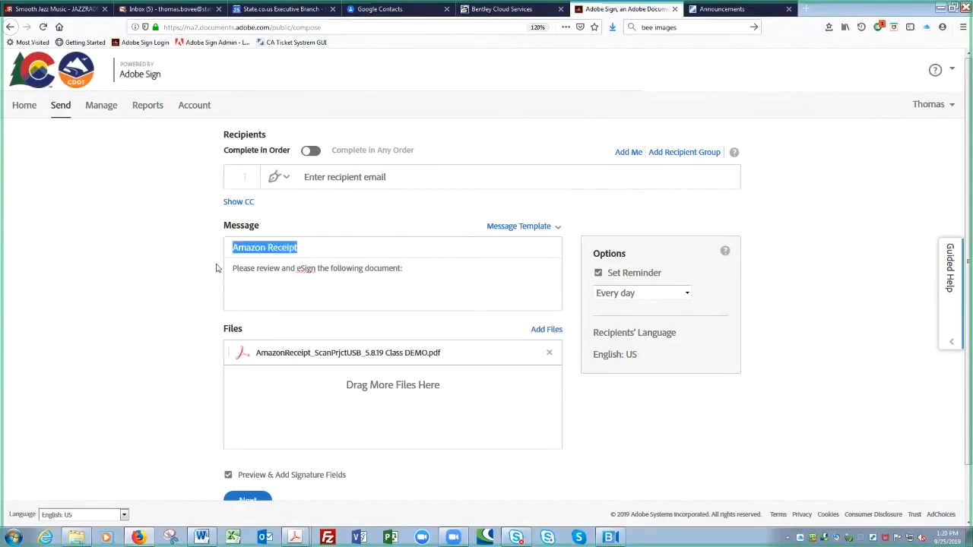
pyautogui.click(421, 273)
pyautogui.hotkey('ctrl', 'v')
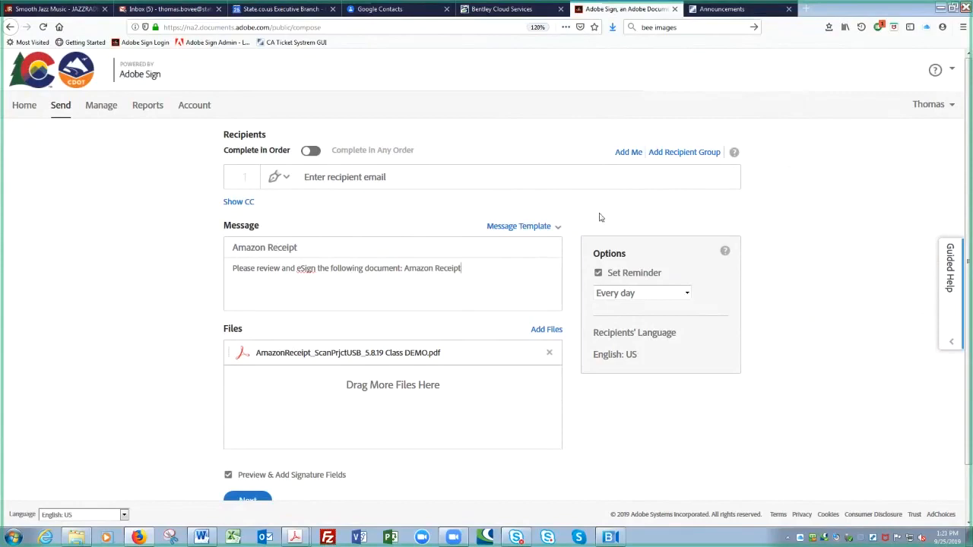
pyautogui.click(463, 180)
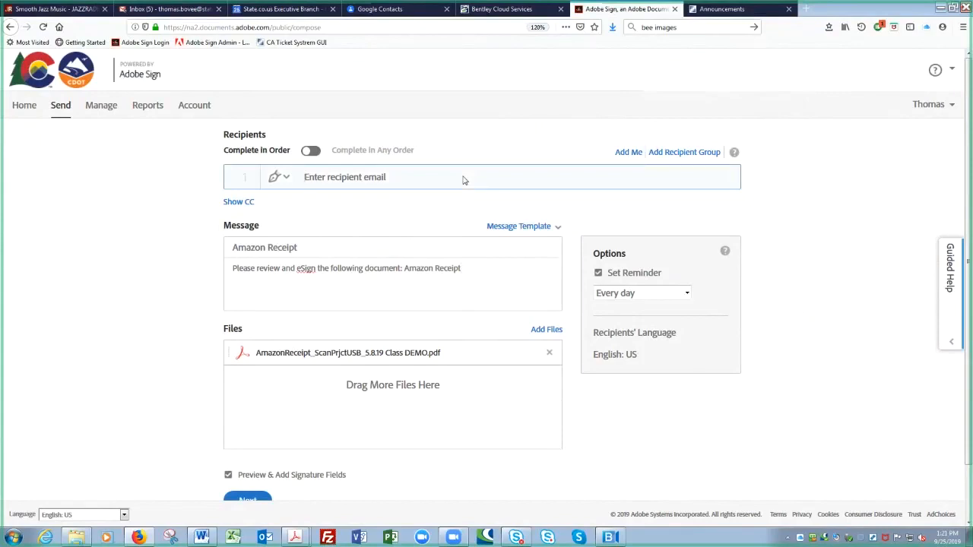
# - Add your own address as recipient 1 and delete the invalid Amazon and Receipt recipient rows
pyautogui.write('thomas.')
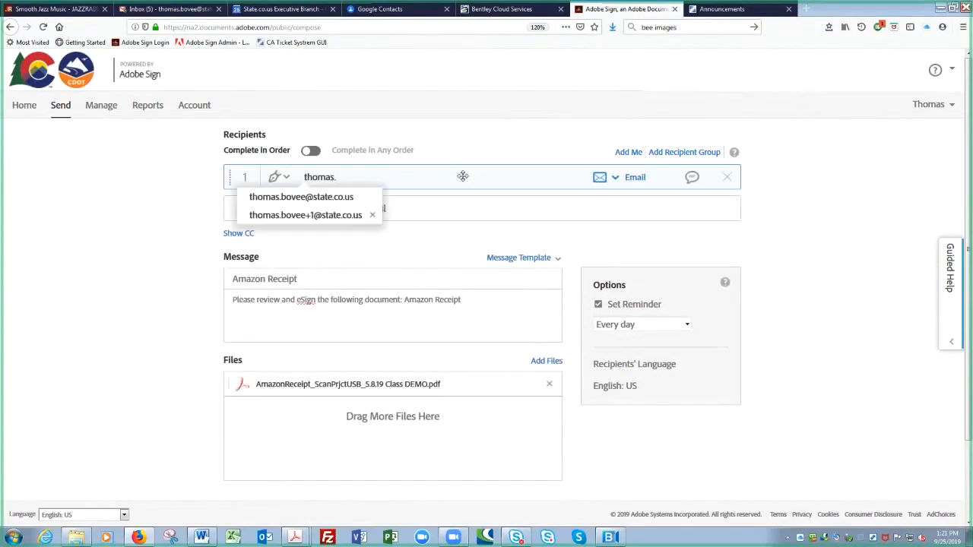
pyautogui.press('Down')
pyautogui.press('Return')
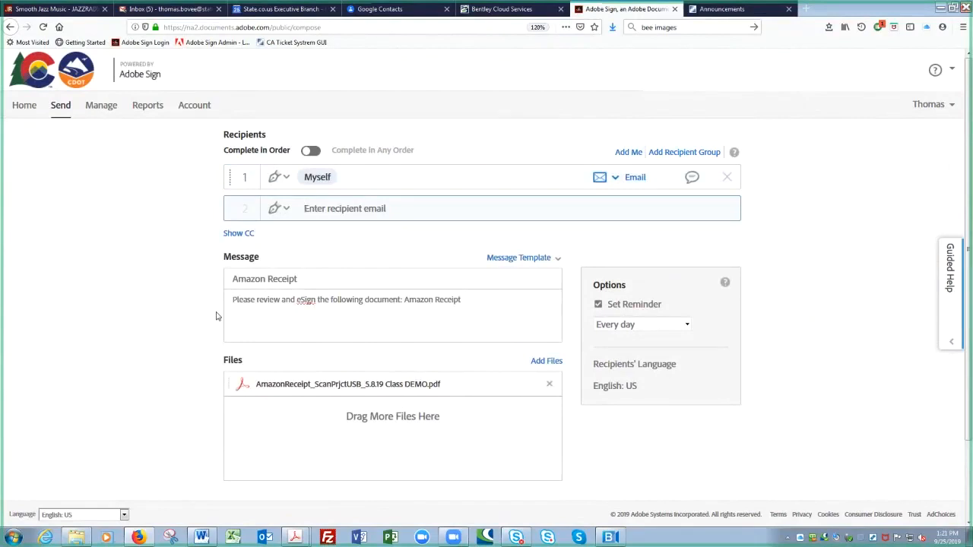
pyautogui.hotkey('ctrl', 'v')
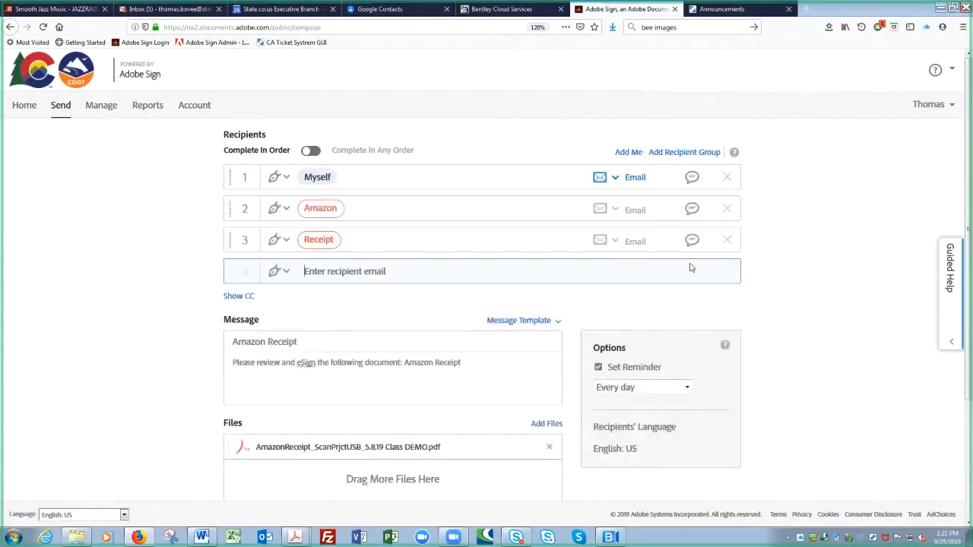
pyautogui.click(728, 242)
pyautogui.click(726, 209)
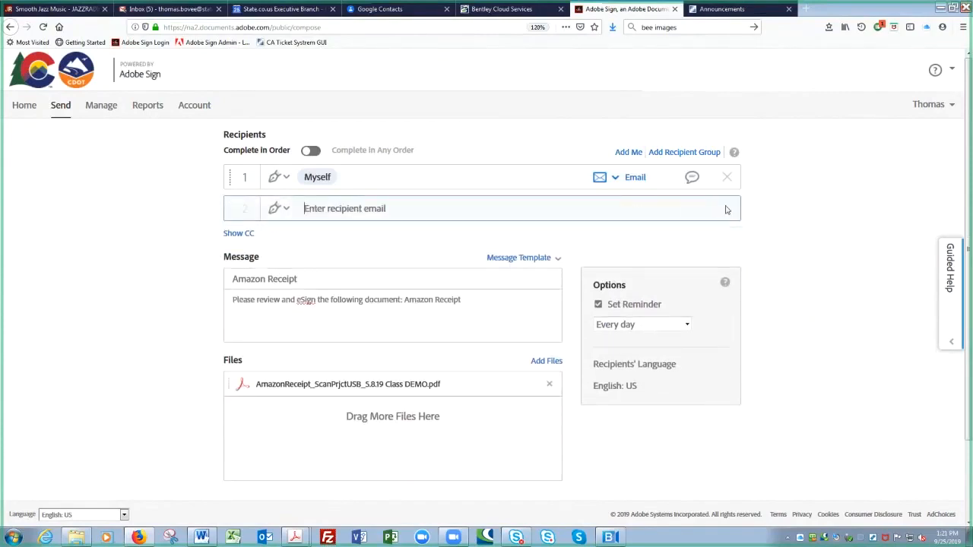
# - Find the contact matching 'ss' in Google Contacts, copy their e-mail address, and return to Adobe Sign
pyautogui.click(291, 10)
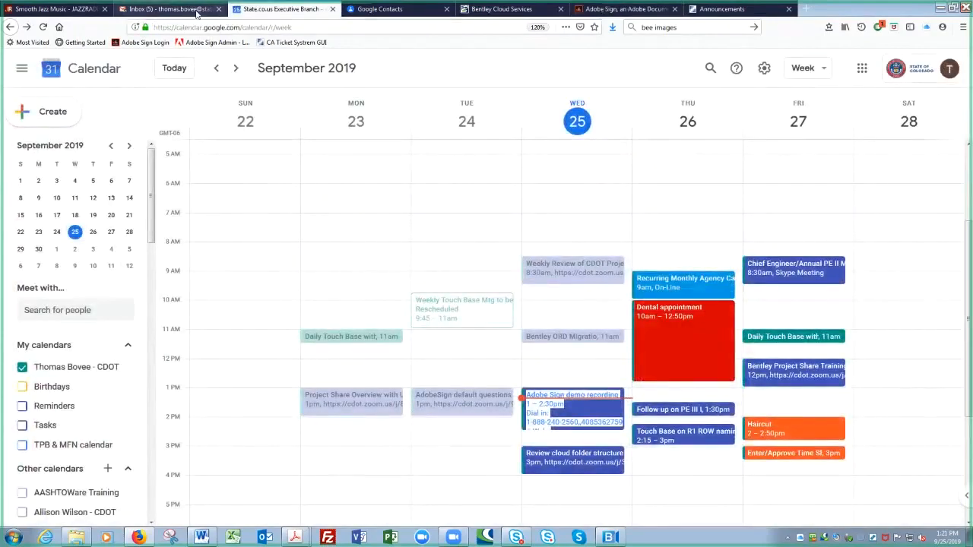
pyautogui.click(380, 9)
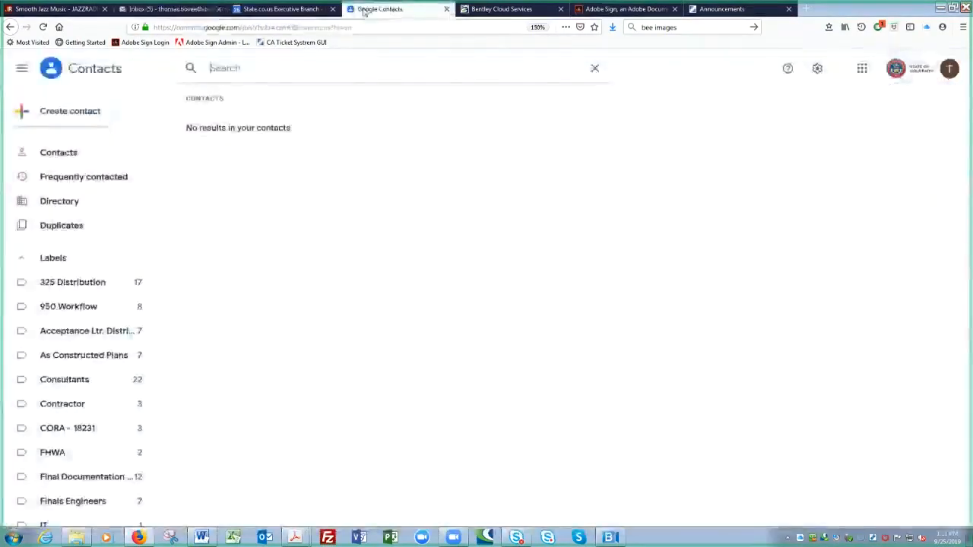
pyautogui.write('ss')
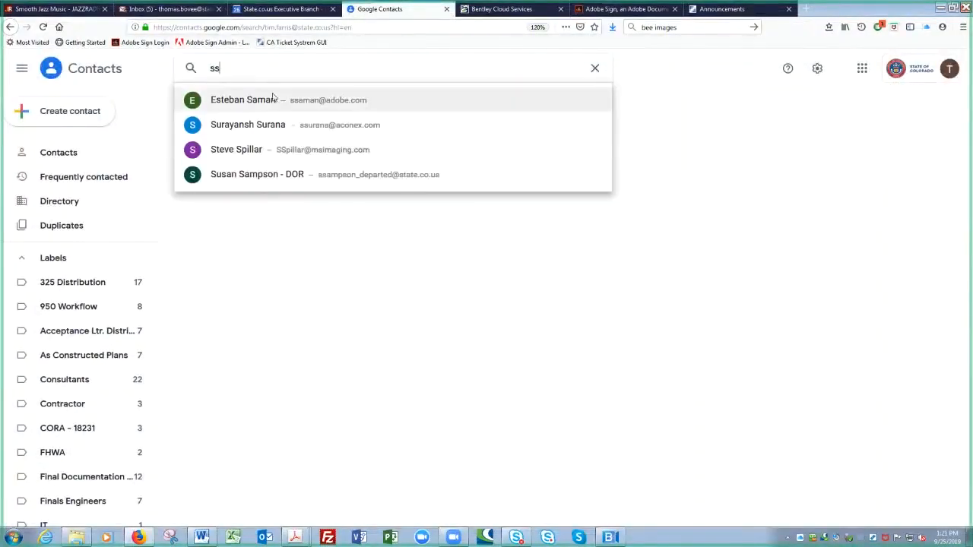
pyautogui.click(273, 96)
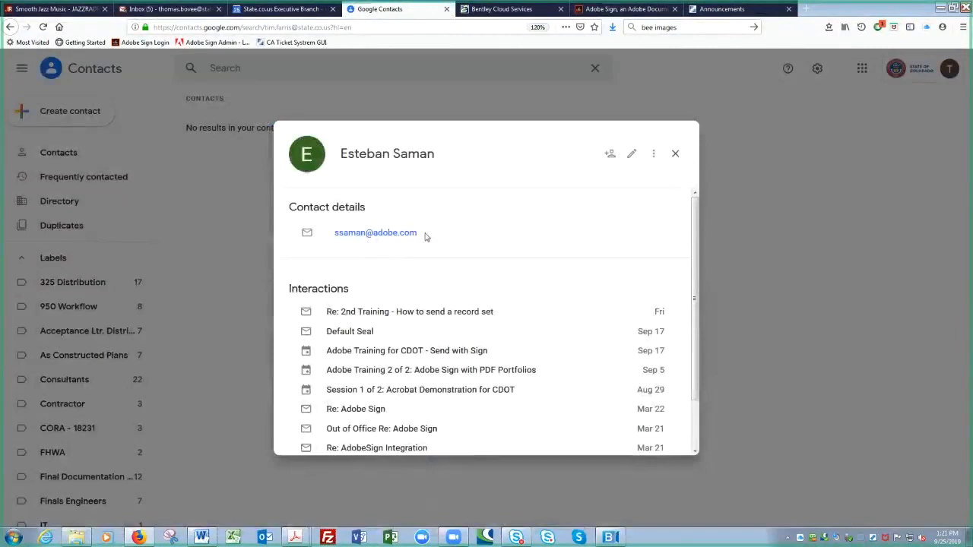
pyautogui.moveTo(425, 235); pyautogui.dragTo(332, 243)
pyautogui.hotkey('ctrl', 'c')
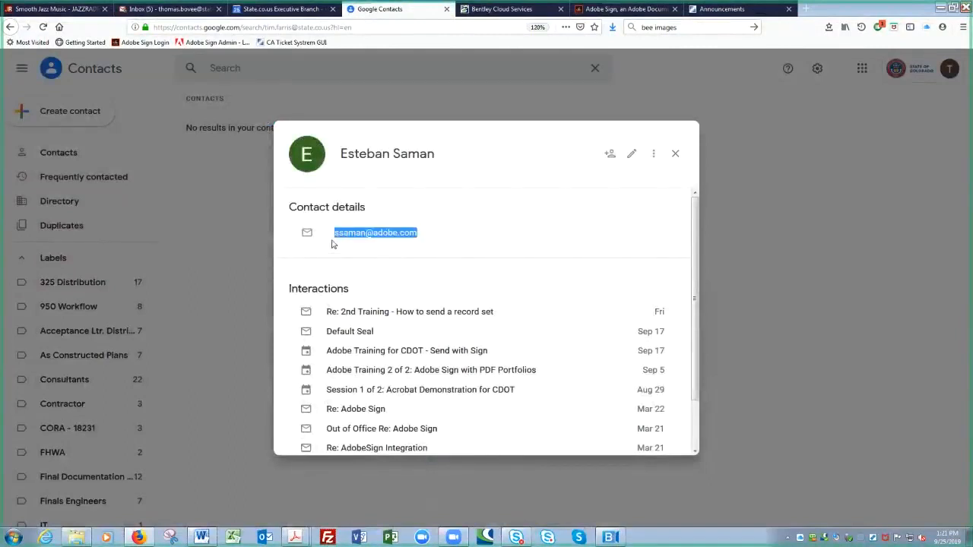
pyautogui.click(675, 154)
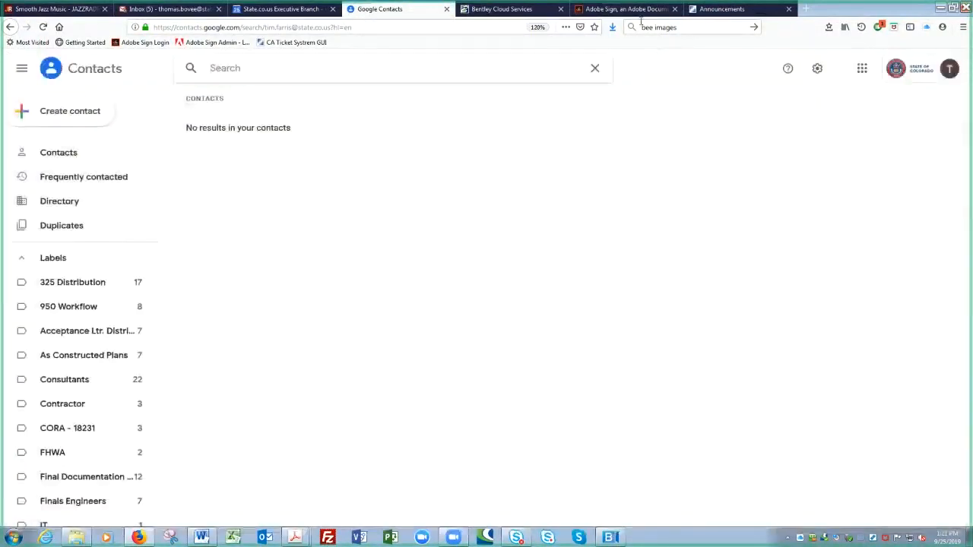
pyautogui.click(630, 11)
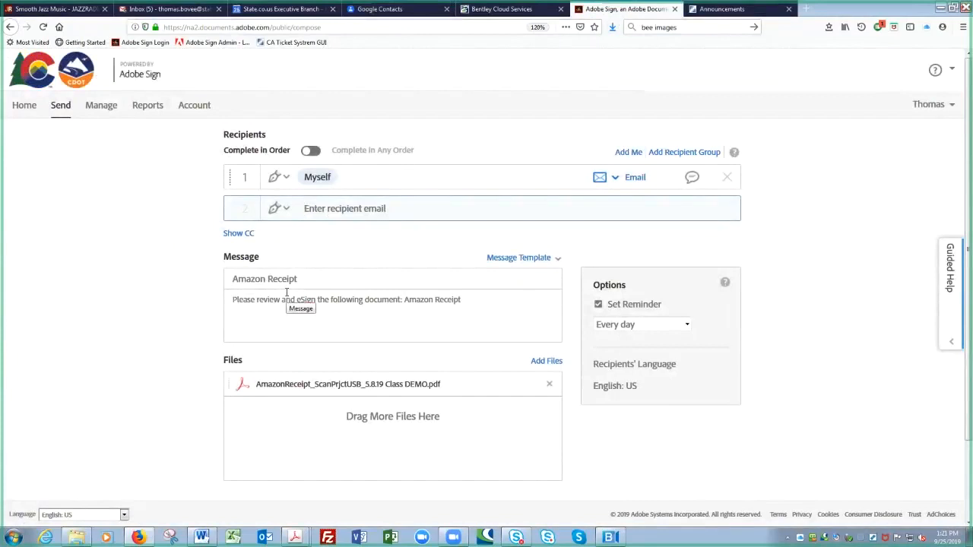
# - Paste the copied contact e-mail as recipient 2 after Myself, then scroll down the compose page
pyautogui.hotkey('ctrl', 'v')
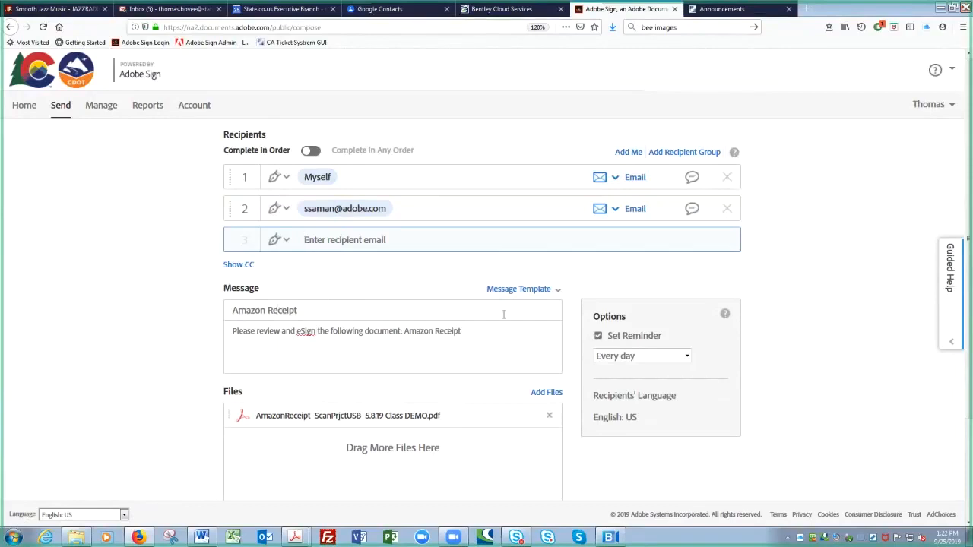
pyautogui.scroll(-2, 437, 317)
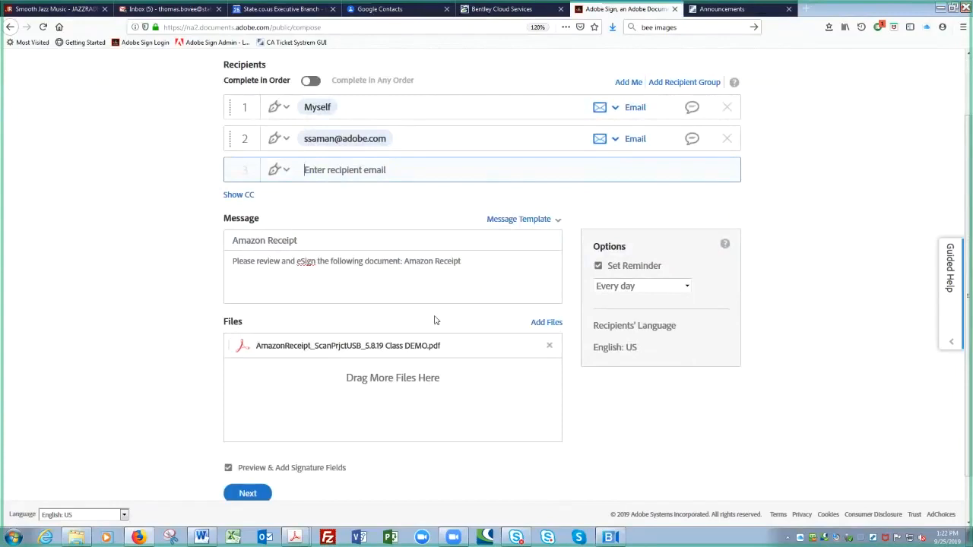
# - Keep Preview & Add Signature Fields checked and continue to the field-placement view
pyautogui.click(222, 472)
pyautogui.click(247, 494)
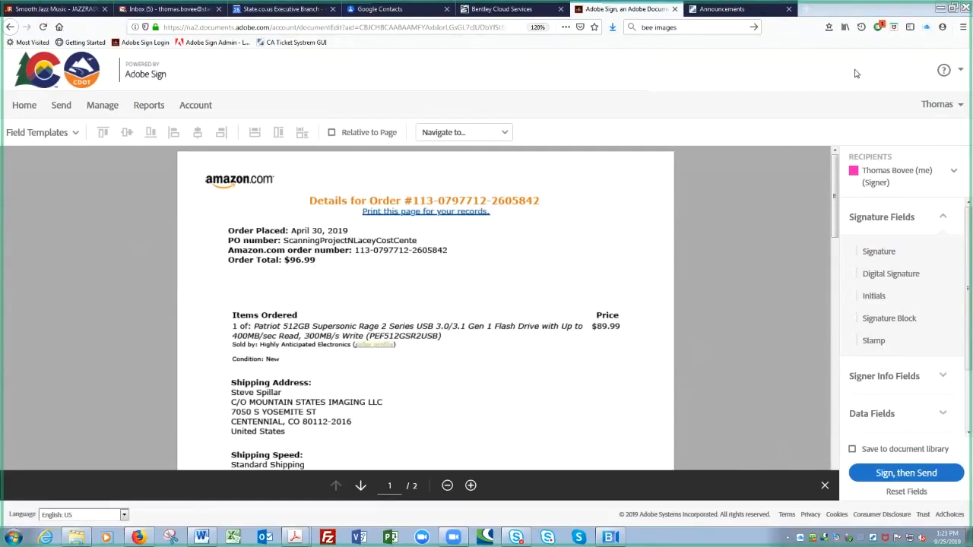
# - Zoom in on the receipt and scroll to the Certification of Receipt and Approval for Payment sections
pyautogui.click(471, 486)
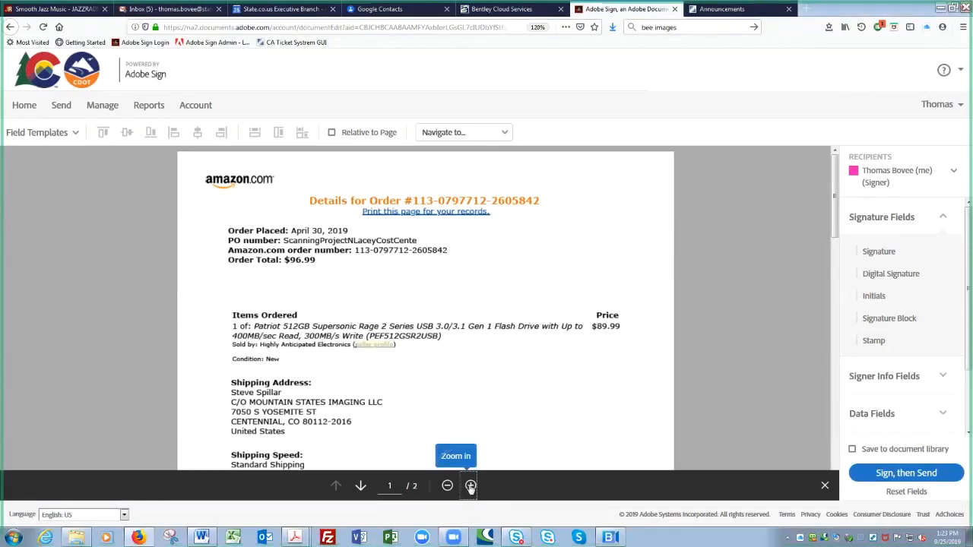
pyautogui.click(470, 486)
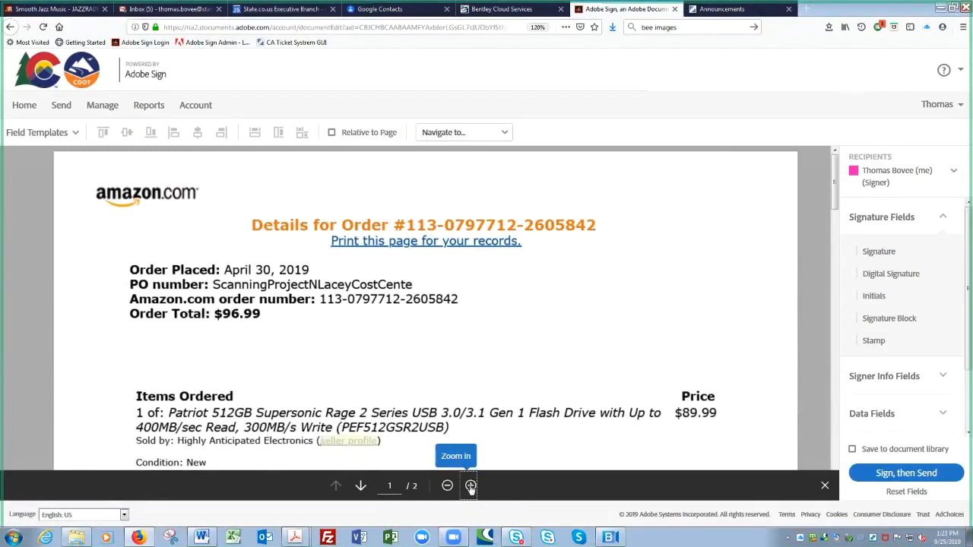
pyautogui.click(510, 485)
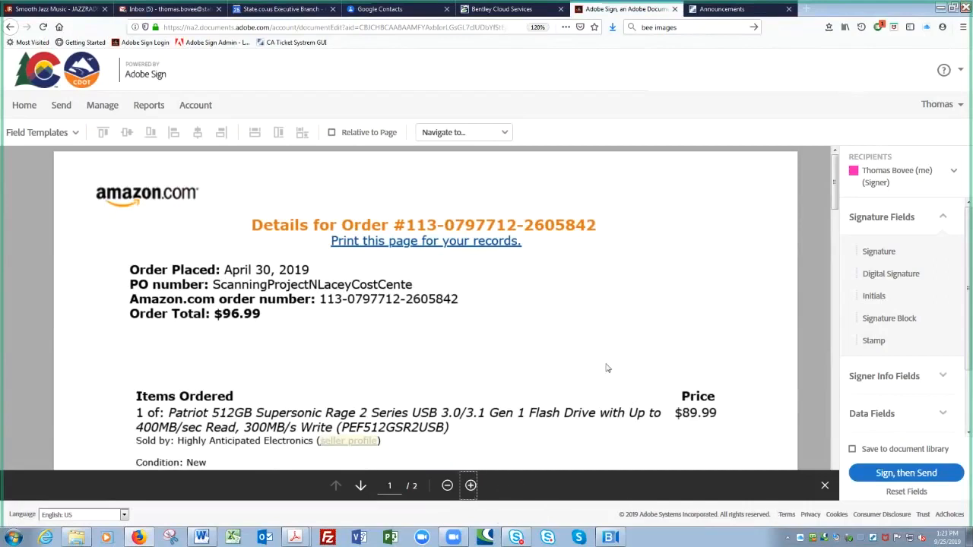
pyautogui.click(825, 487)
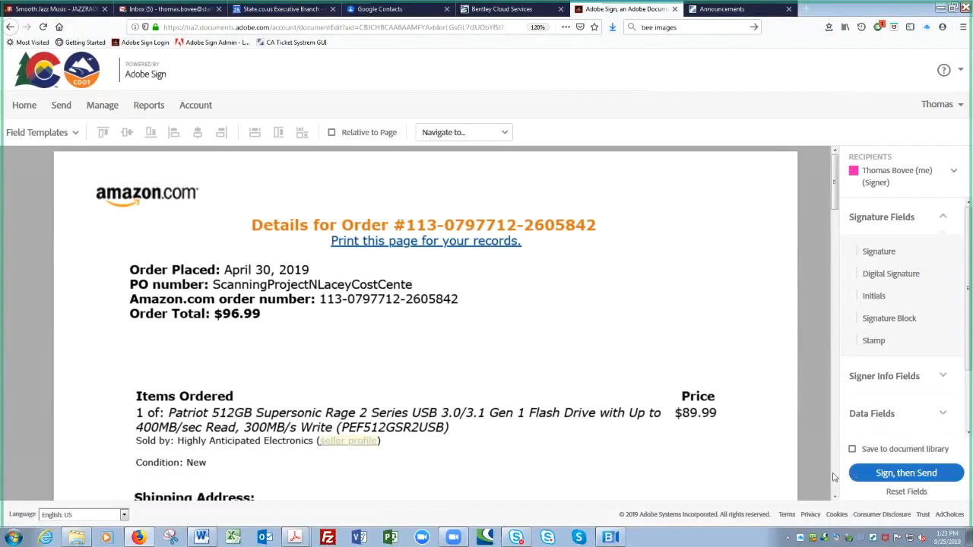
pyautogui.moveTo(834, 476)
pyautogui.scroll(-5, 836, 494)
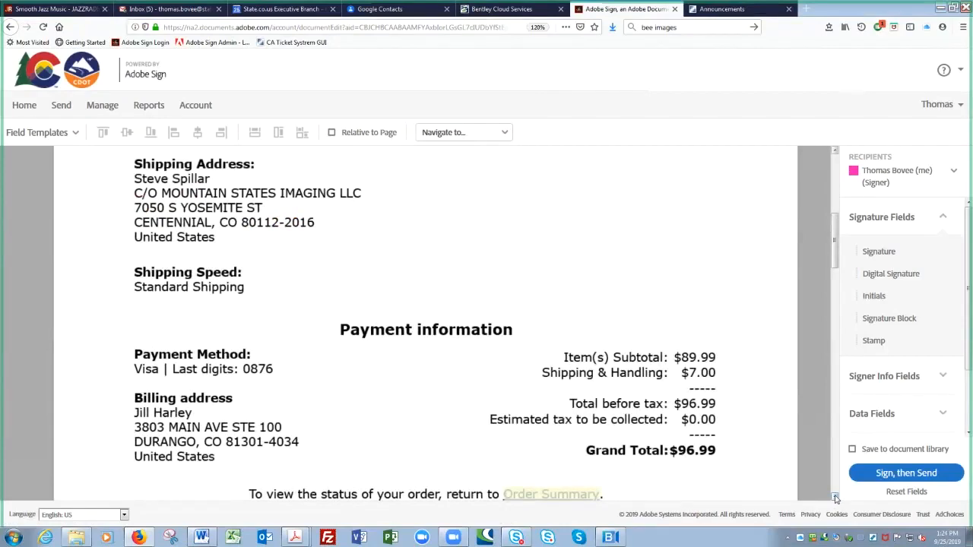
pyautogui.scroll(-10, 836, 498)
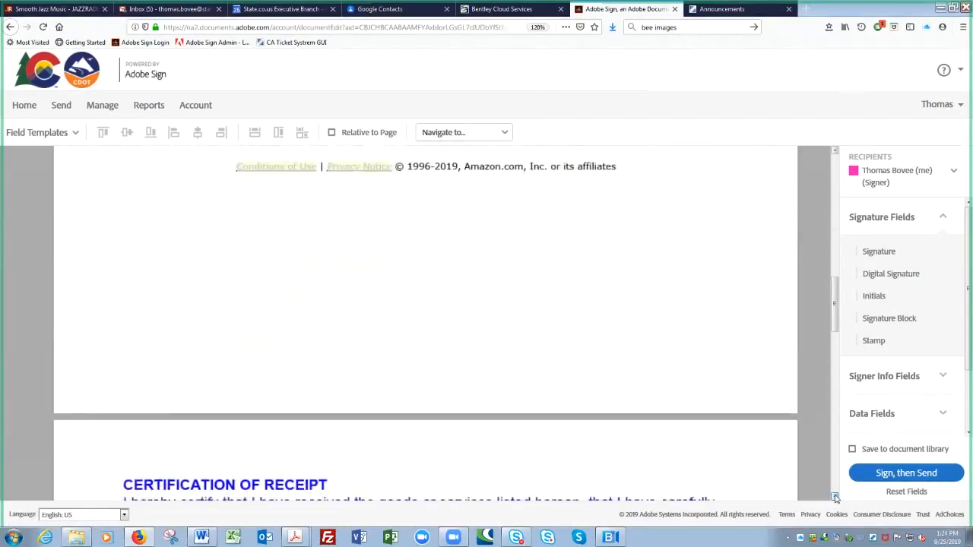
pyautogui.scroll(-7, 836, 498)
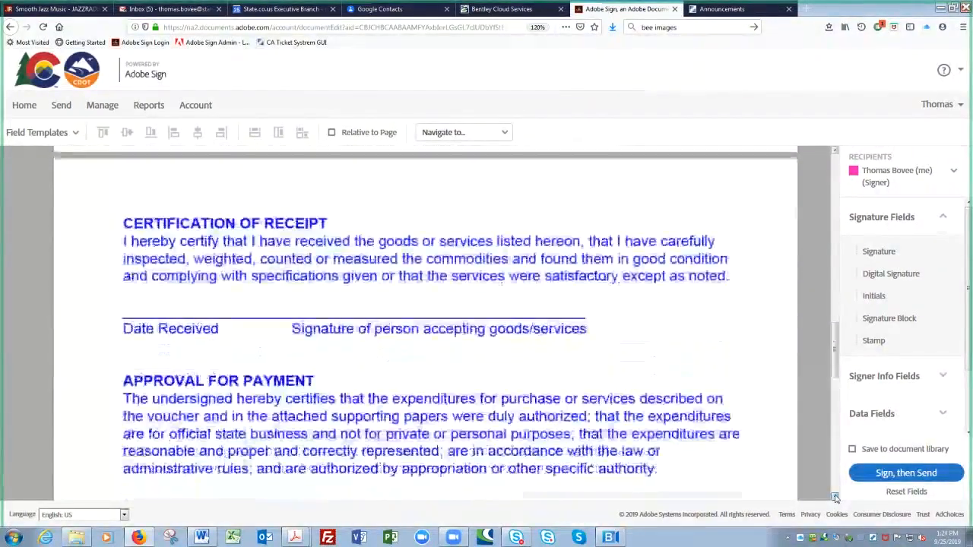
pyautogui.scroll(-1, 835, 498)
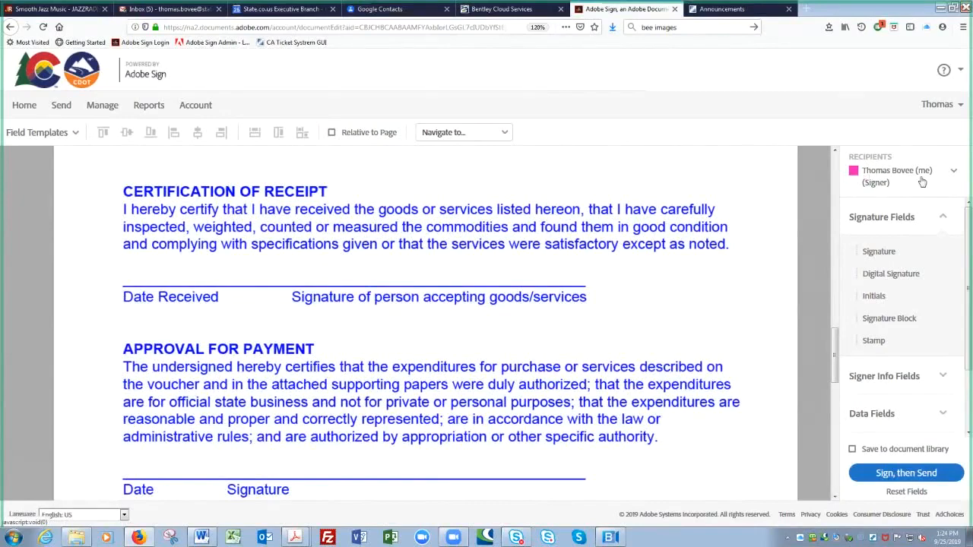
pyautogui.click(955, 174)
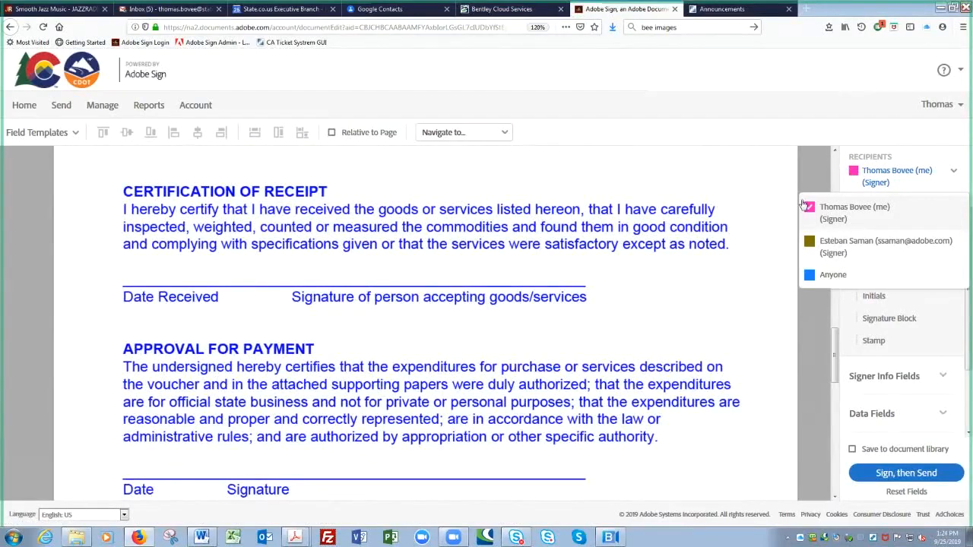
pyautogui.click(915, 157)
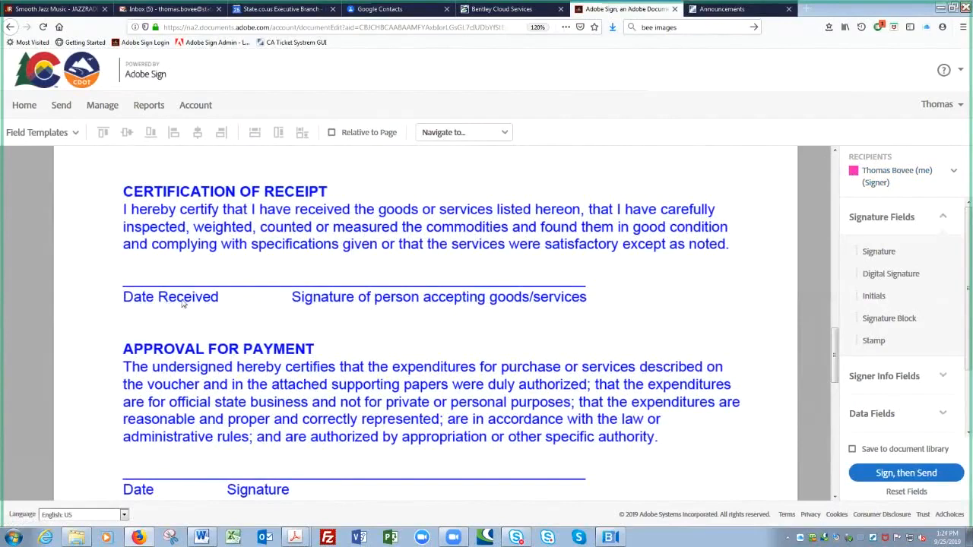
pyautogui.click(360, 279)
pyautogui.click(853, 175)
# - Place a Signer Info Date field on the Date Received line and widen it
pyautogui.click(942, 220)
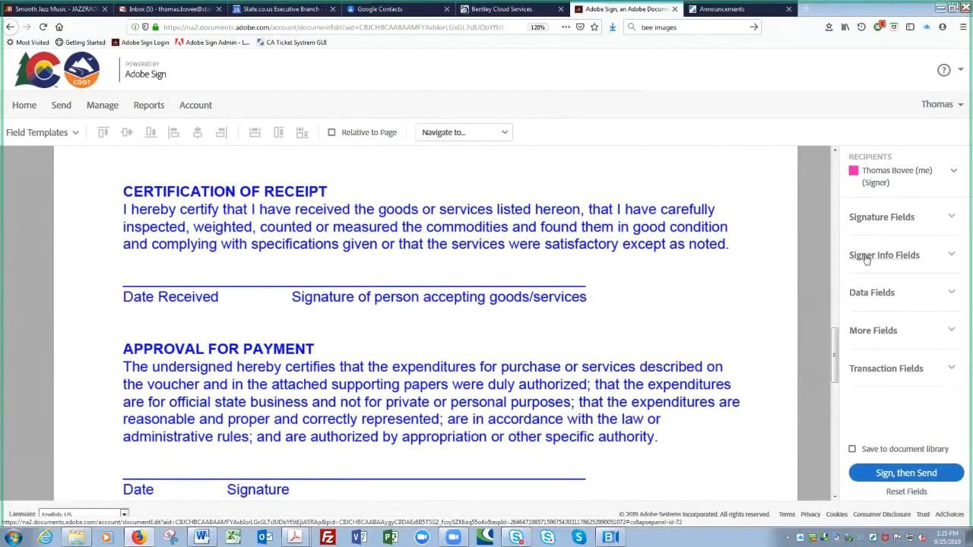
pyautogui.click(950, 257)
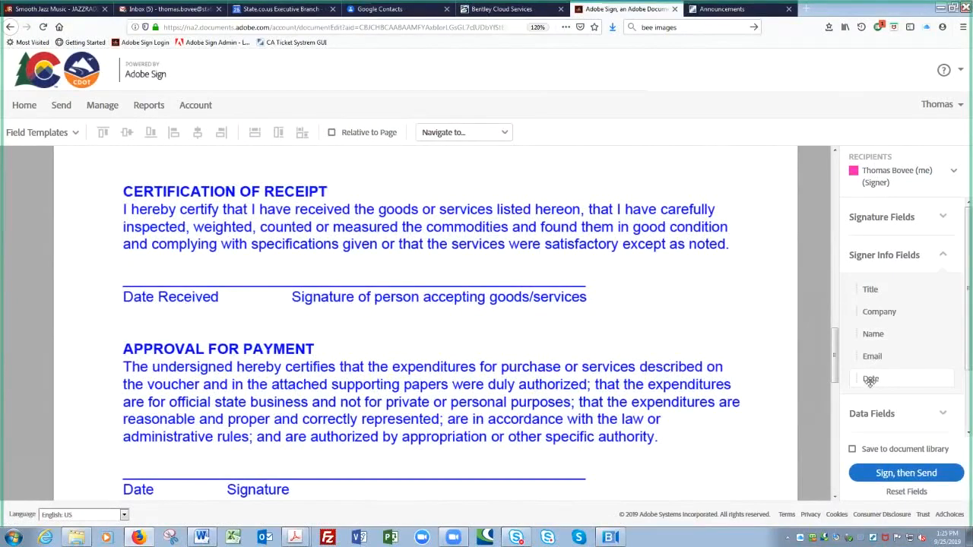
pyautogui.moveTo(870, 381); pyautogui.dragTo(123, 269)
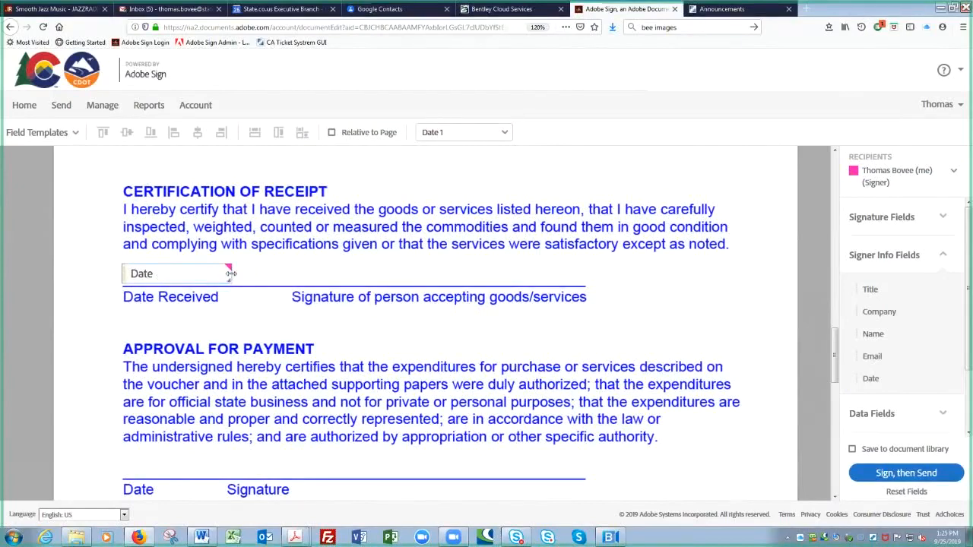
pyautogui.moveTo(230, 272); pyautogui.dragTo(290, 271)
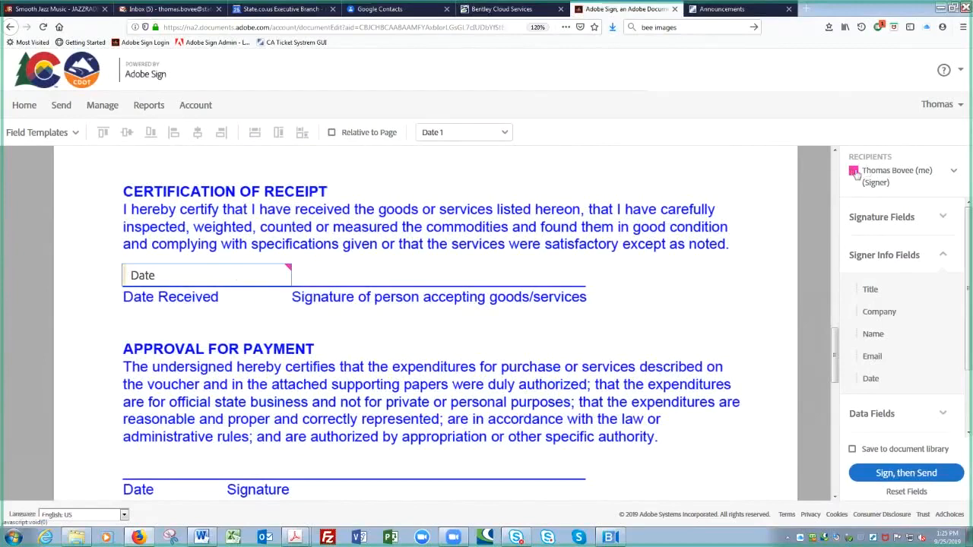
pyautogui.click(286, 265)
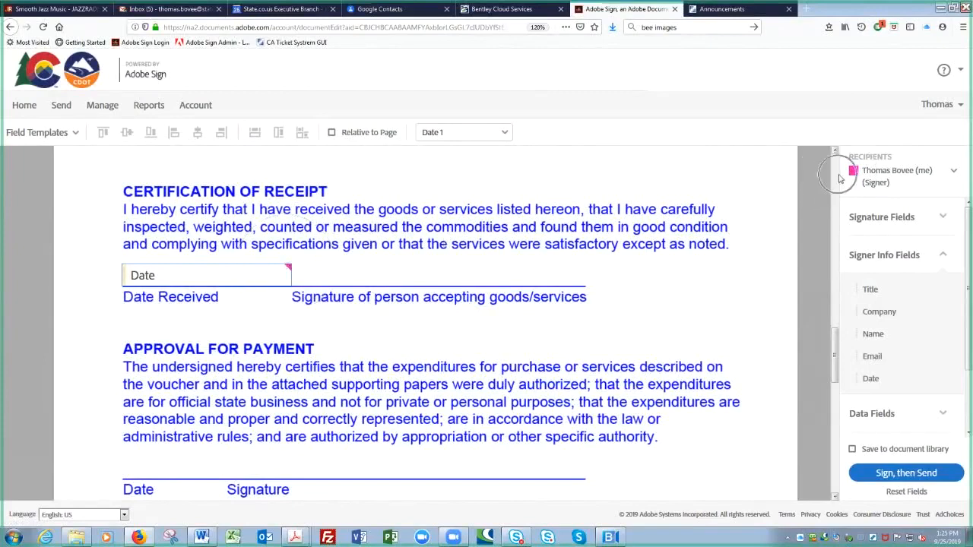
# - Add a widened Signature field beside the Date field and raise the Date field level with it
pyautogui.click(943, 256)
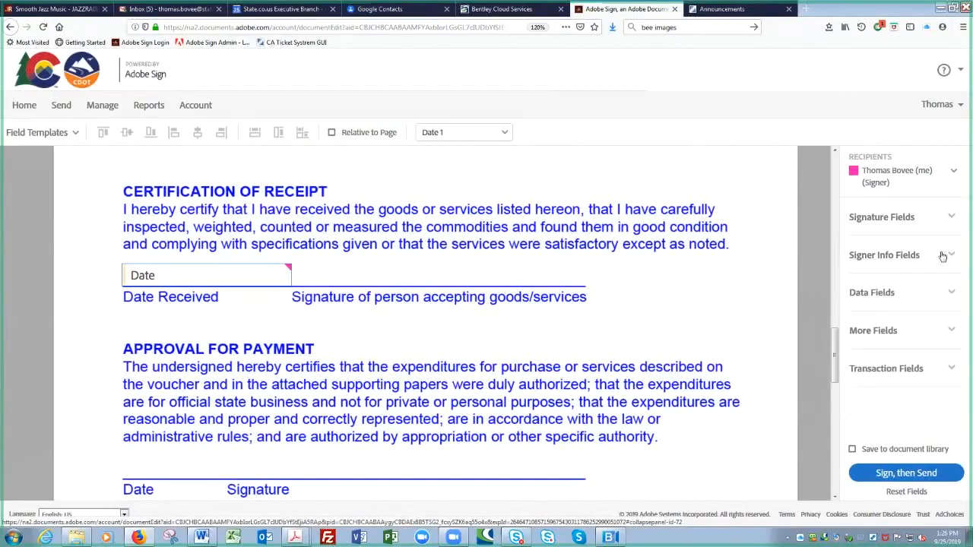
pyautogui.click(950, 218)
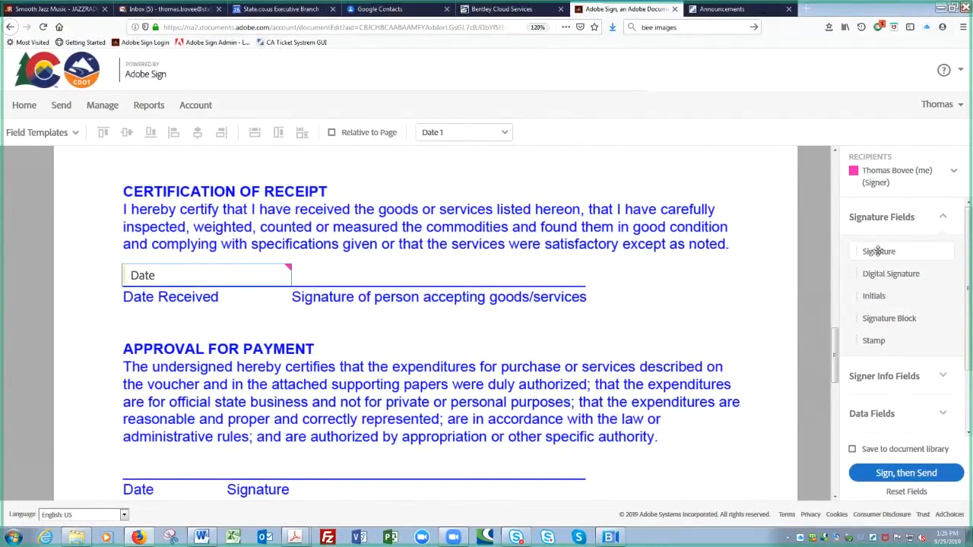
pyautogui.moveTo(879, 252)
pyautogui.mouseDown()
pyautogui.moveTo(613, 244)
pyautogui.moveTo(289, 261)
pyautogui.mouseUp()
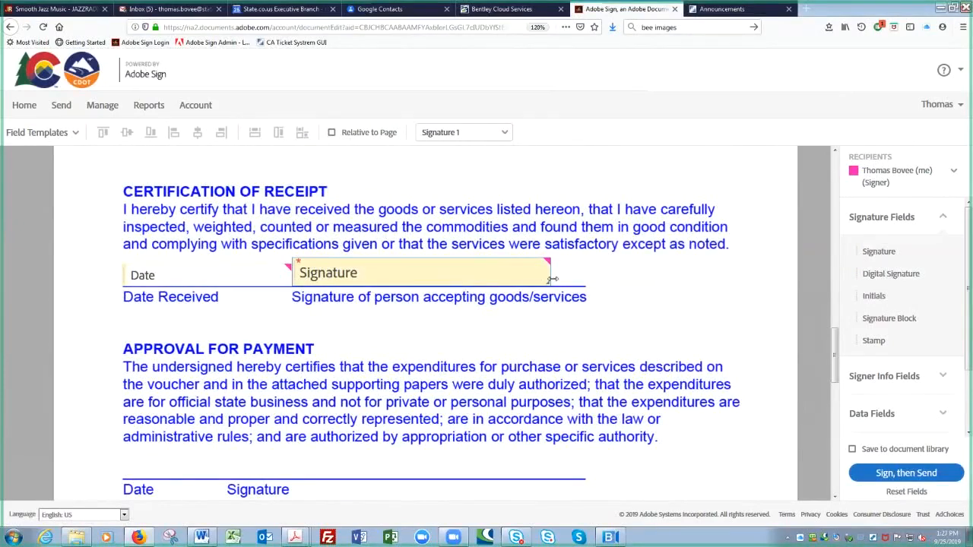
pyautogui.moveTo(549, 272)
pyautogui.mouseDown()
pyautogui.moveTo(595, 272)
pyautogui.moveTo(586, 272)
pyautogui.mouseUp()
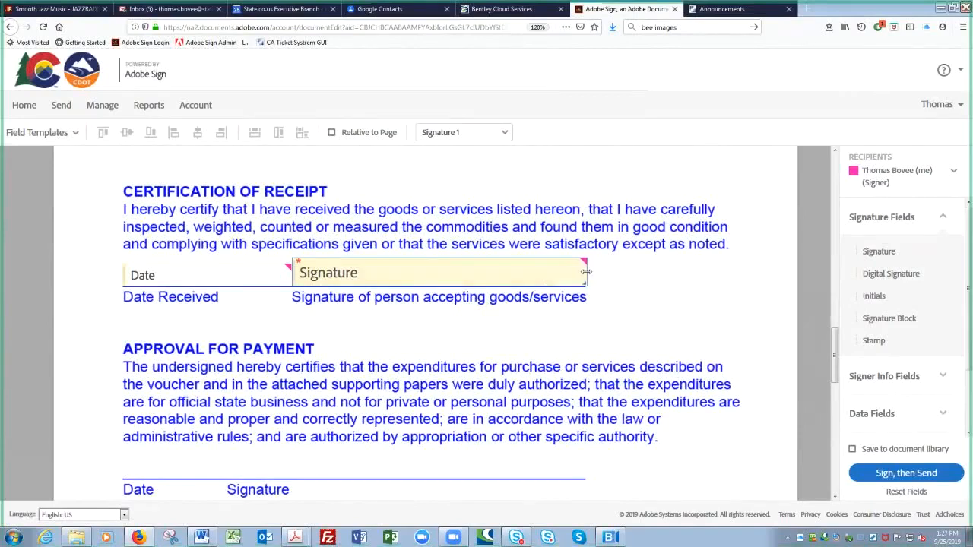
pyautogui.click(245, 275)
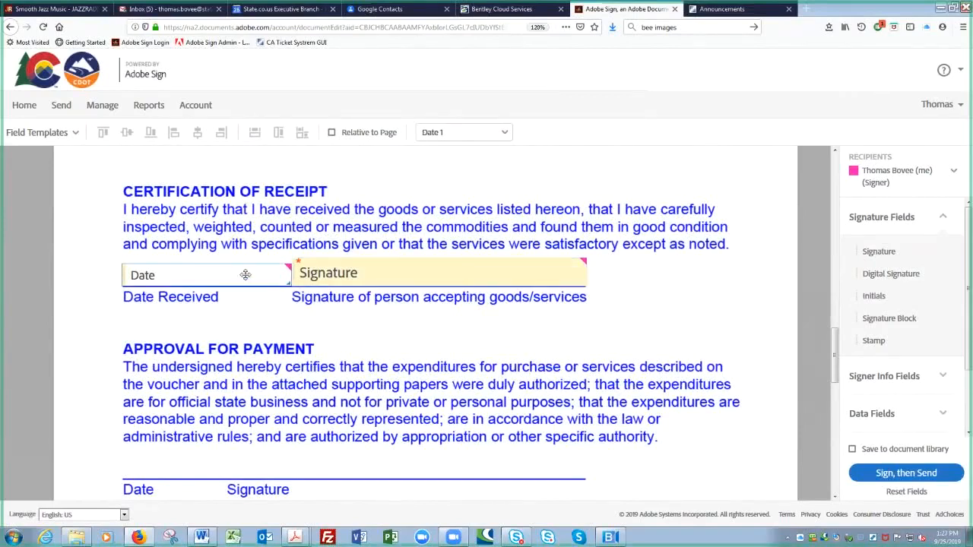
pyautogui.moveTo(245, 275); pyautogui.dragTo(245, 266)
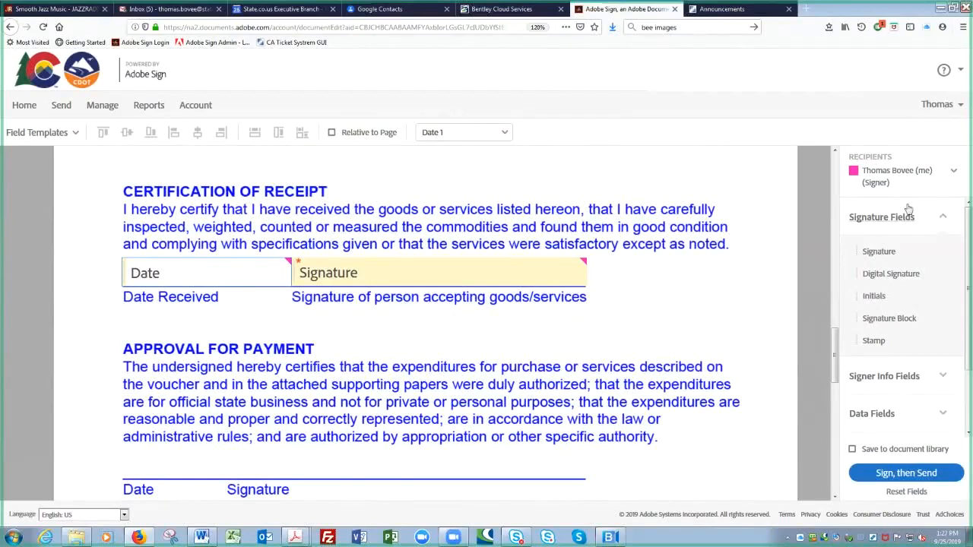
# - Switch the Recipients dropdown to the second signer
pyautogui.click(954, 174)
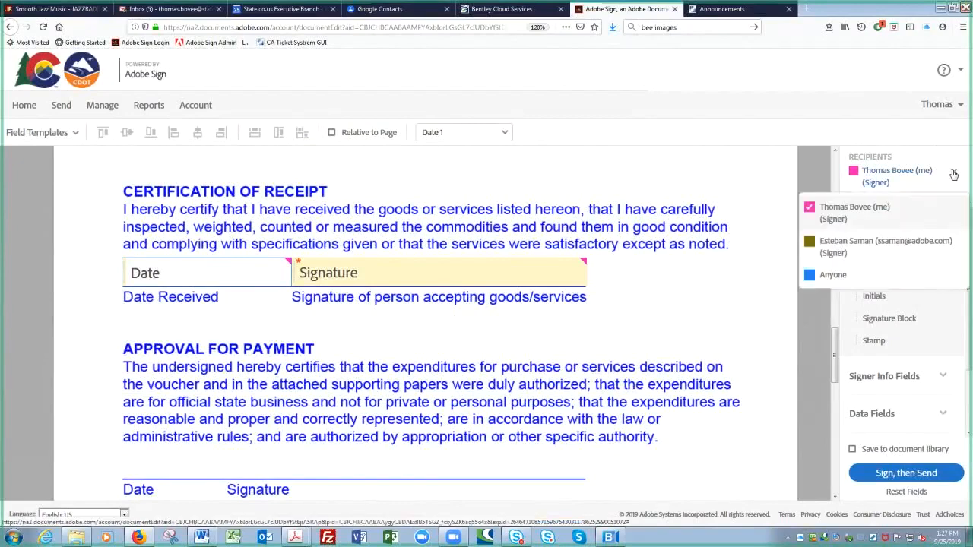
pyautogui.click(809, 243)
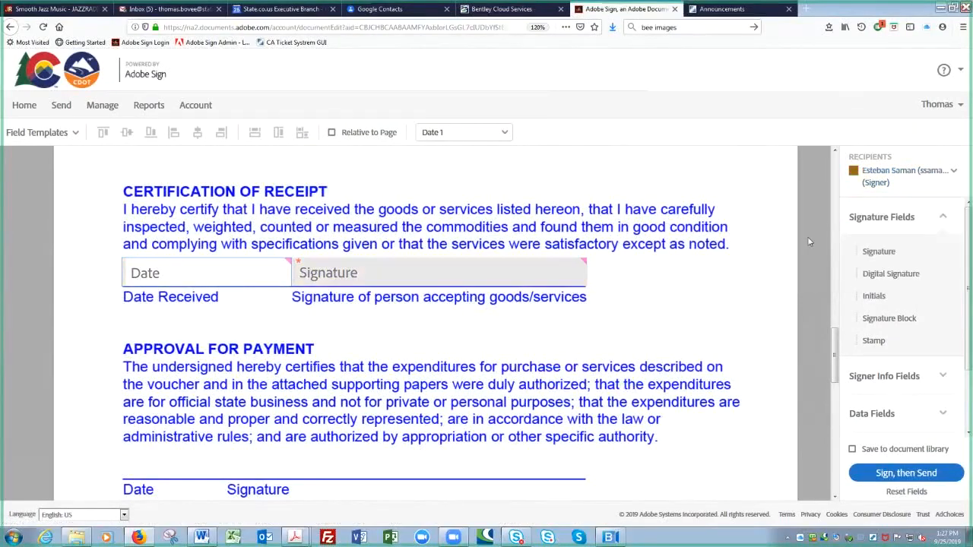
pyautogui.click(443, 276)
pyautogui.click(364, 274)
# - Place a Date field and a Signature field on the Approval for Payment line
pyautogui.click(942, 220)
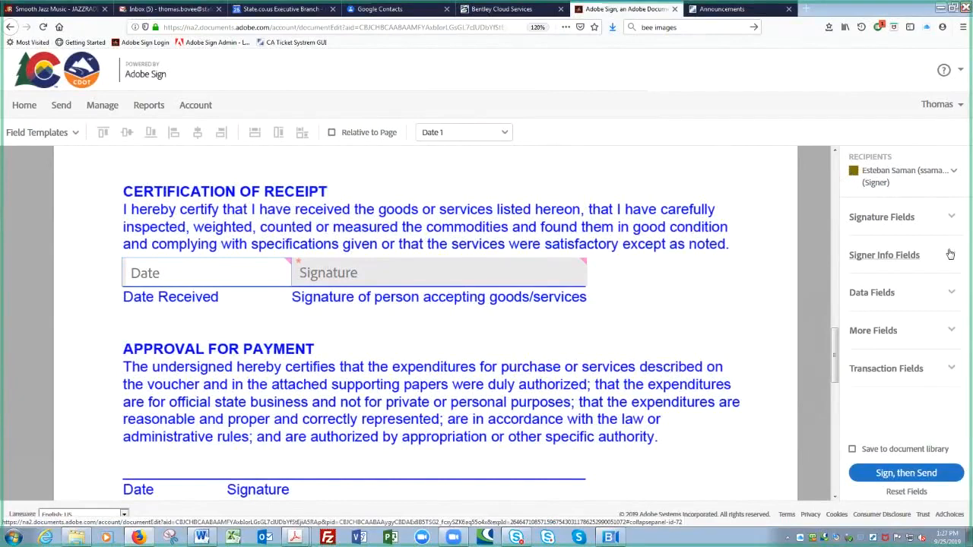
pyautogui.click(949, 254)
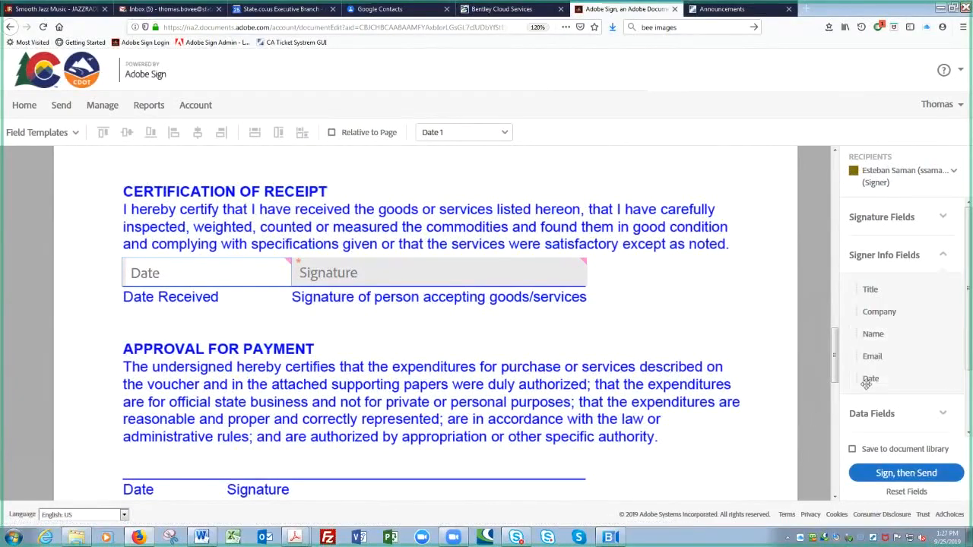
pyautogui.moveTo(868, 380); pyautogui.dragTo(122, 459)
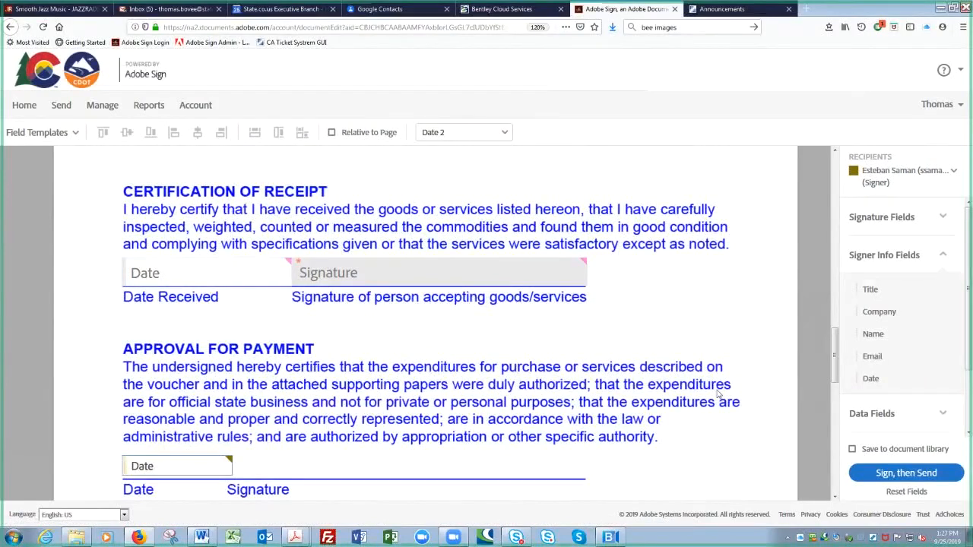
pyautogui.click(941, 255)
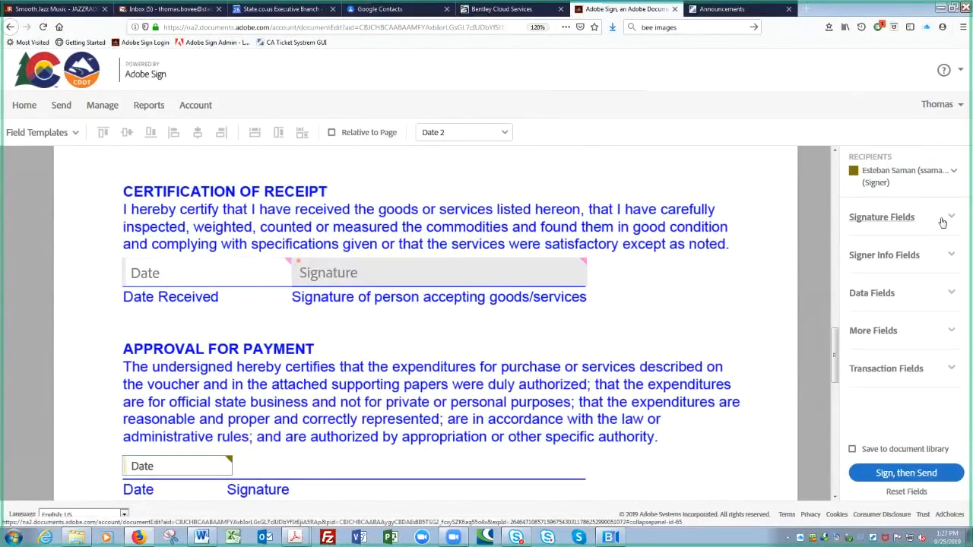
pyautogui.click(952, 219)
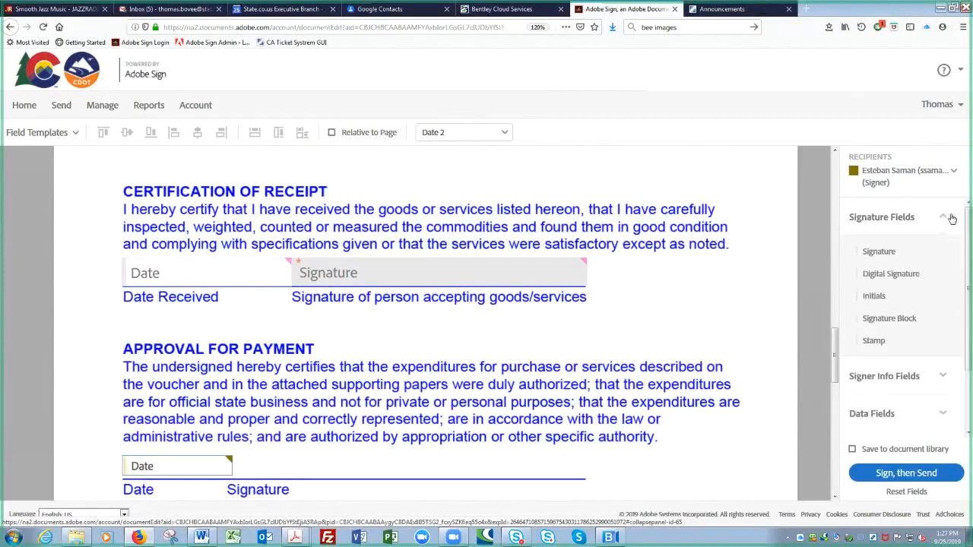
pyautogui.moveTo(879, 251)
pyautogui.mouseDown()
pyautogui.moveTo(749, 282)
pyautogui.moveTo(437, 423)
pyautogui.moveTo(317, 458)
pyautogui.moveTo(232, 450)
pyautogui.mouseUp()
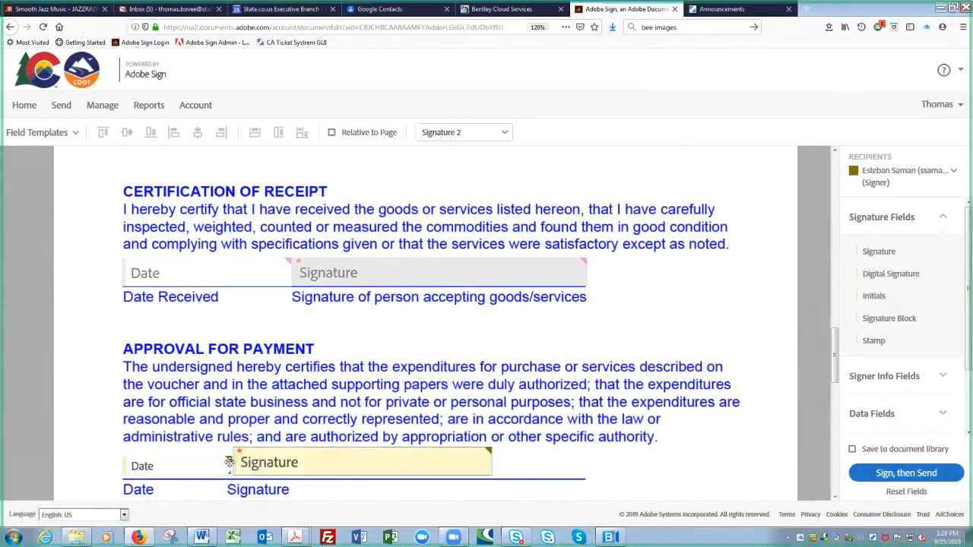
# - Raise the Approval for Payment Date field level with its neighbouring Signature field
pyautogui.press('ctrl')
pyautogui.click(182, 465)
pyautogui.moveTo(182, 463); pyautogui.dragTo(179, 476)
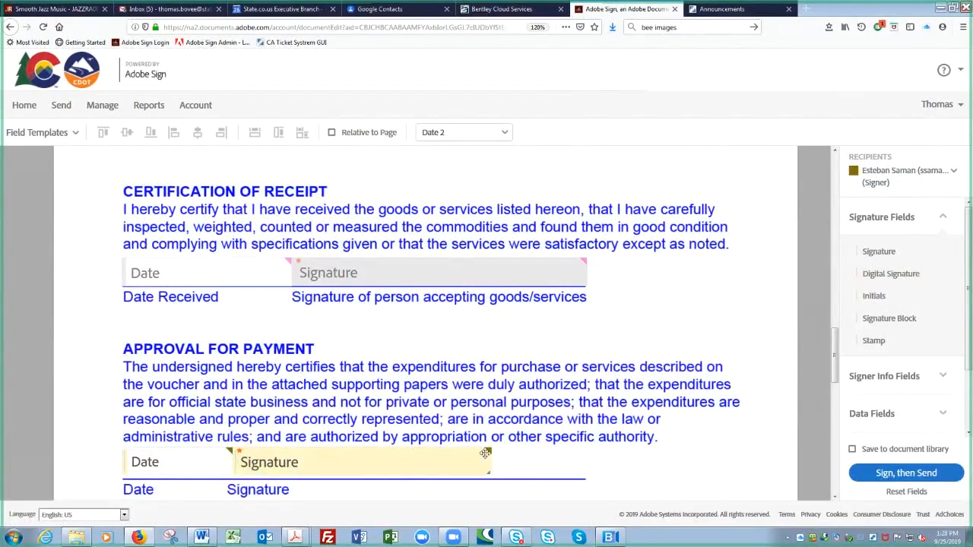
pyautogui.click(487, 453)
pyautogui.click(859, 173)
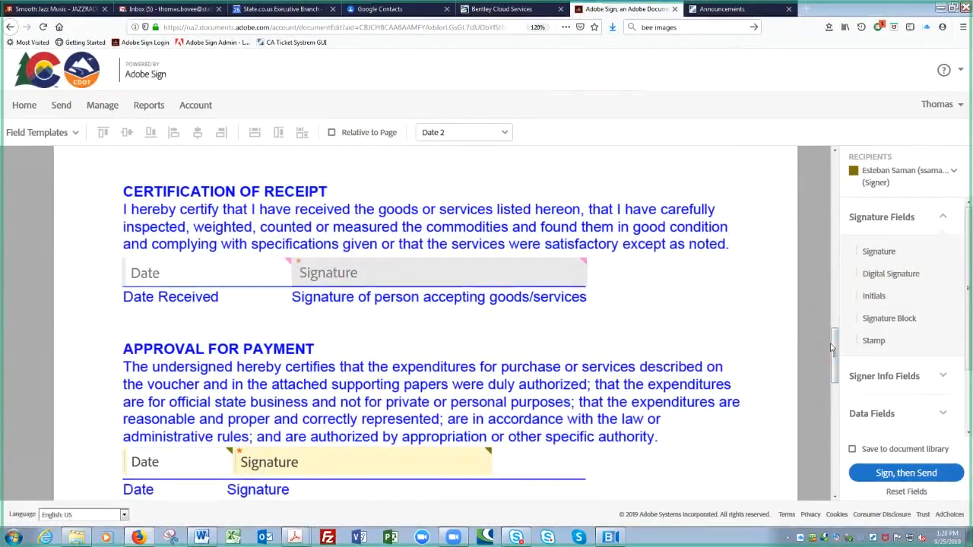
pyautogui.moveTo(835, 356)
pyautogui.mouseDown()
pyautogui.moveTo(834, 393)
pyautogui.moveTo(830, 355)
pyautogui.mouseUp()
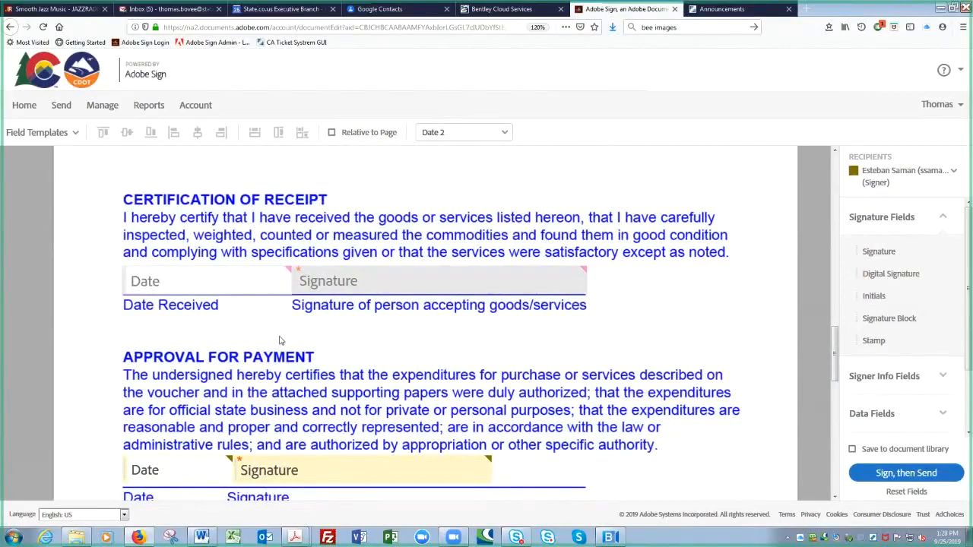
pyautogui.click(187, 281)
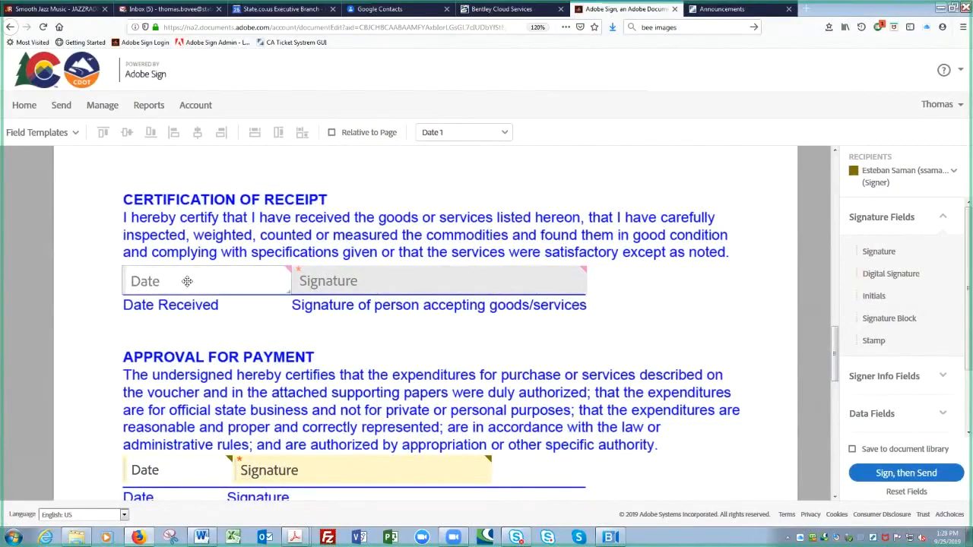
pyautogui.doubleClick(187, 281)
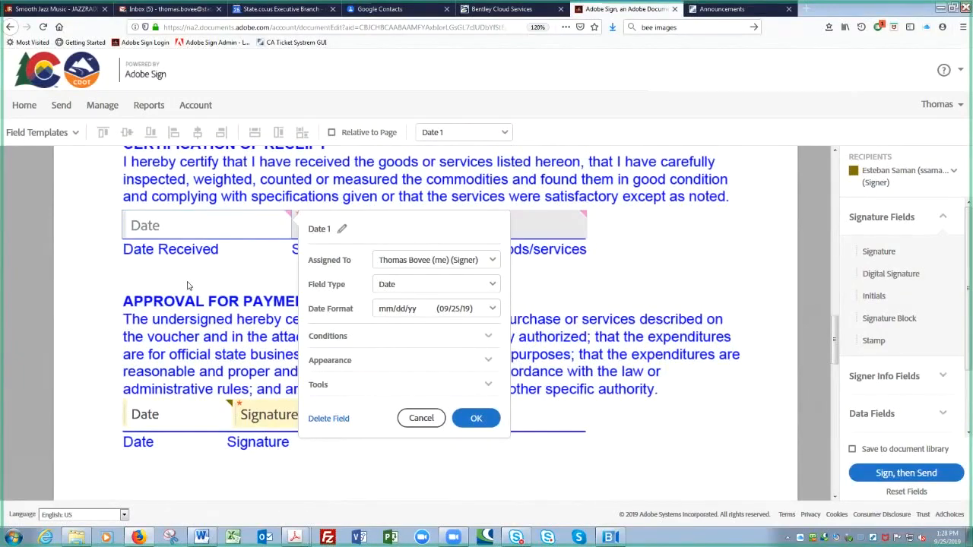
pyautogui.click(422, 419)
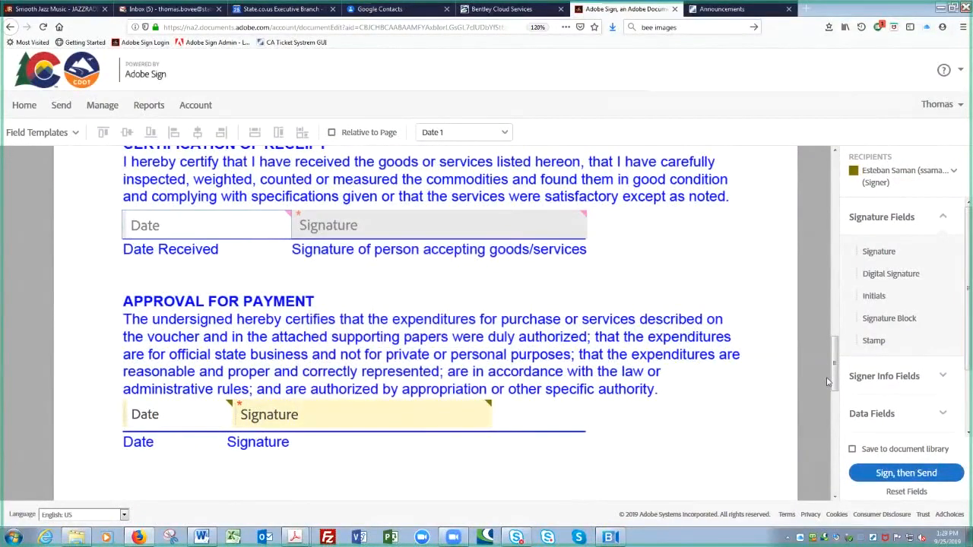
pyautogui.scroll(-3, 833, 386)
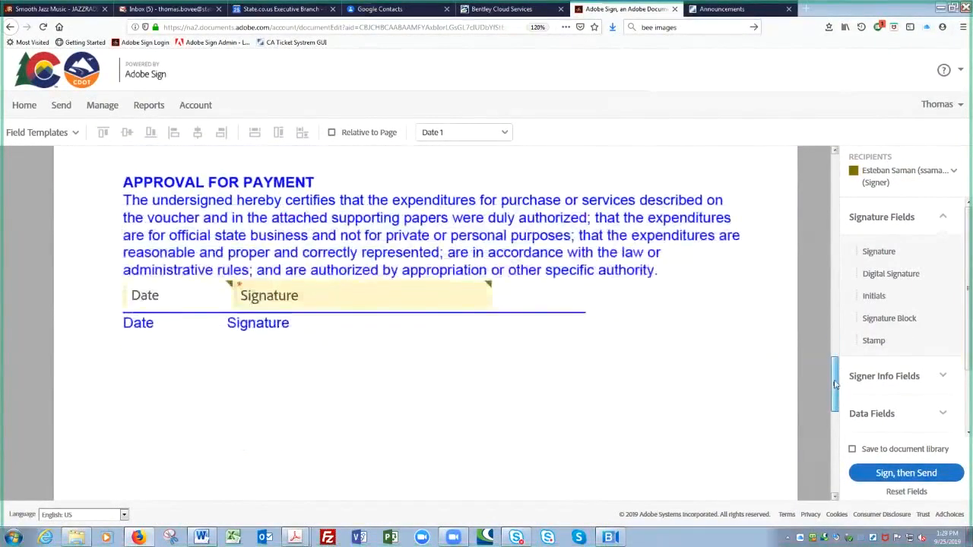
pyautogui.scroll(3, 834, 385)
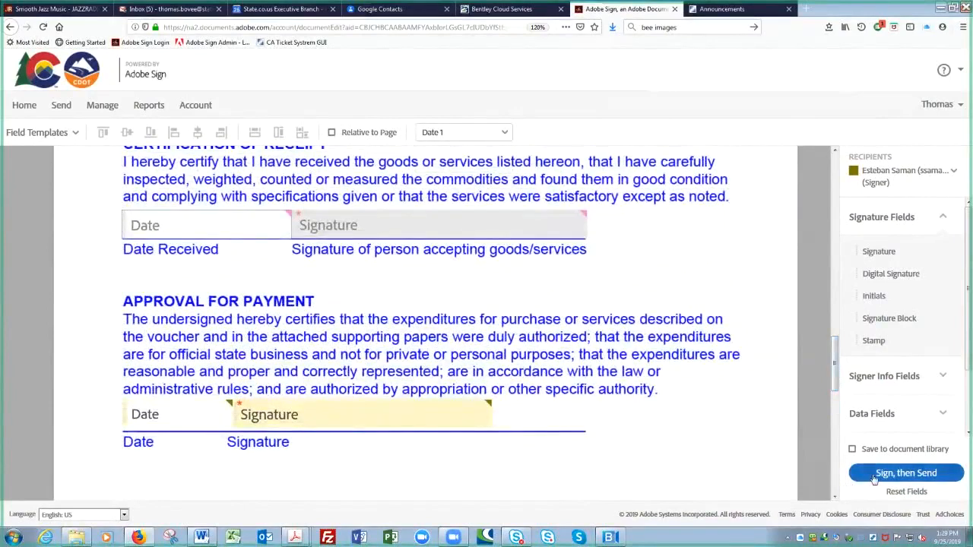
# - Submit the Amazon Receipt with 'Sign, then Send' and wait for the signing page
pyautogui.click(874, 479)
pyautogui.click(874, 478)
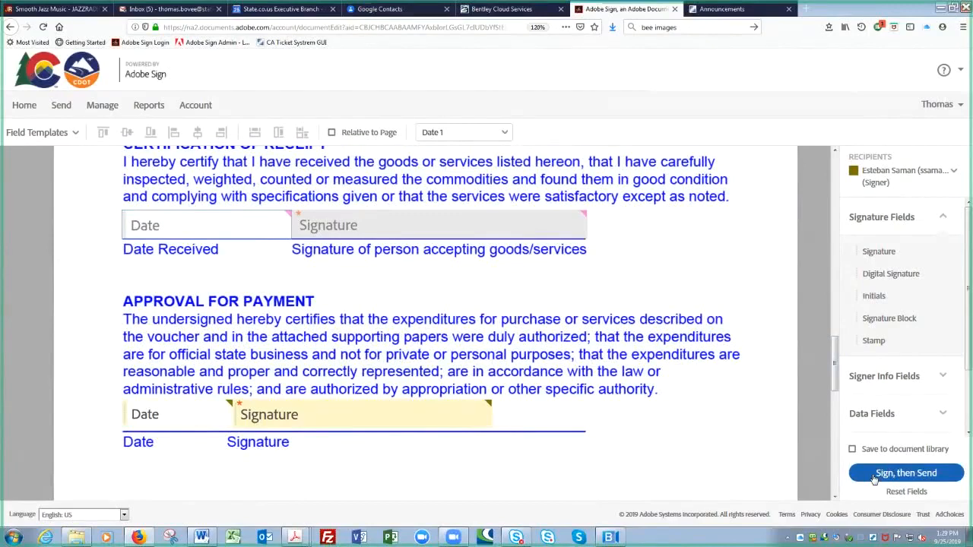
pyautogui.click(903, 474)
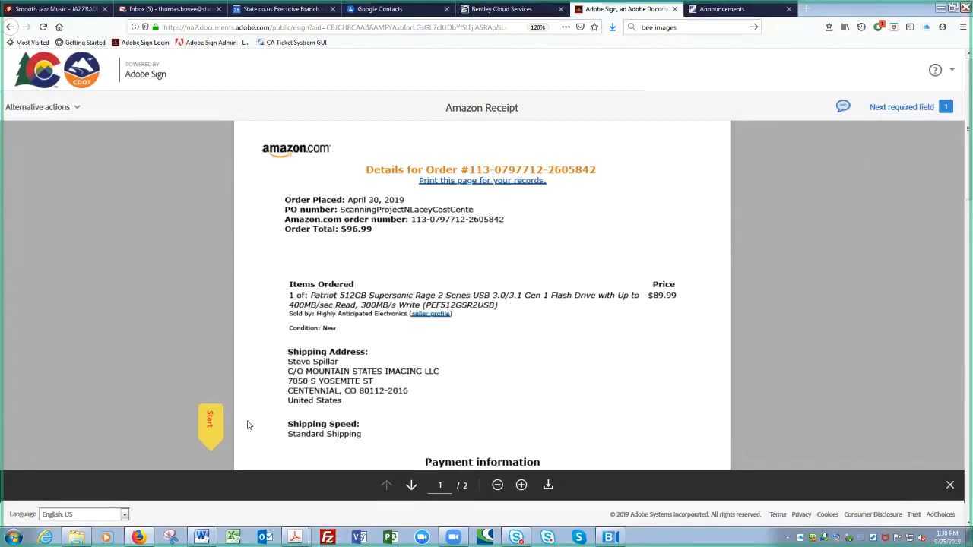
# - Apply the saved signature to the Certification of Receipt line beside the 09/25/19 date
pyautogui.click(207, 425)
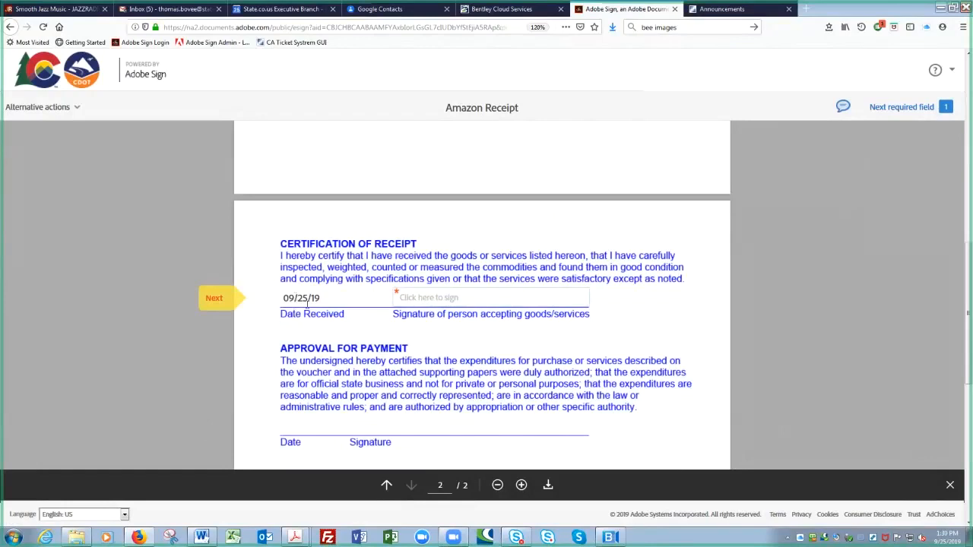
pyautogui.click(471, 299)
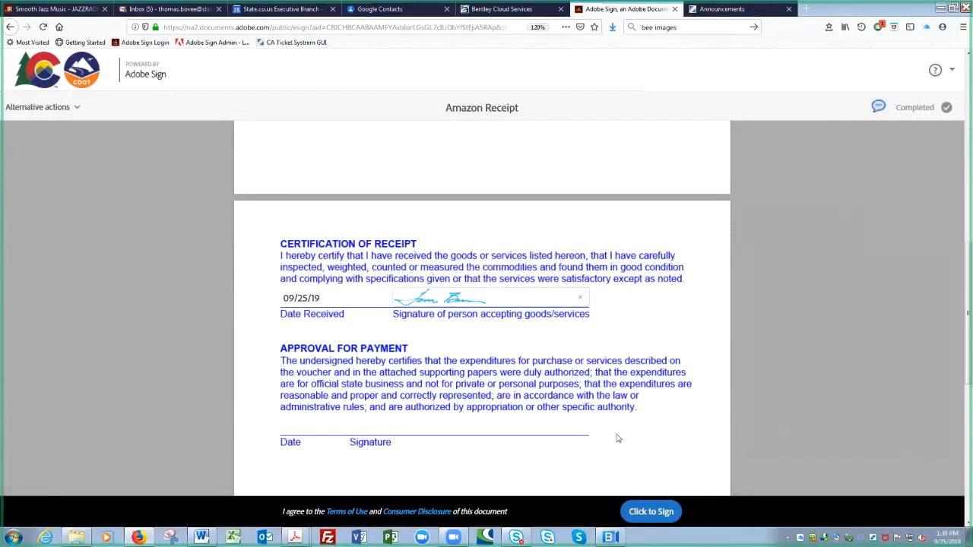
pyautogui.press('ctrl')
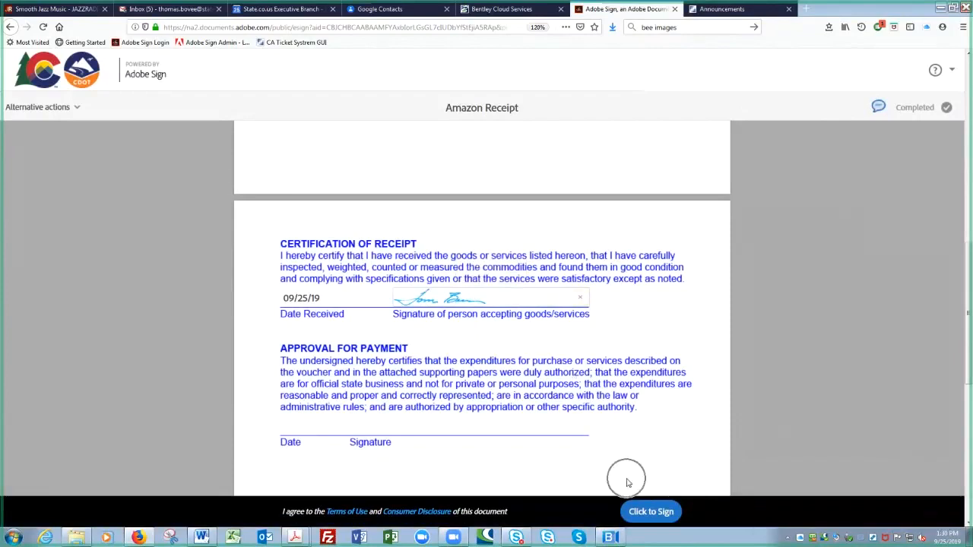
# - Agree to the terms and submit the signed Amazon Receipt with Click to Sign
pyautogui.click(647, 512)
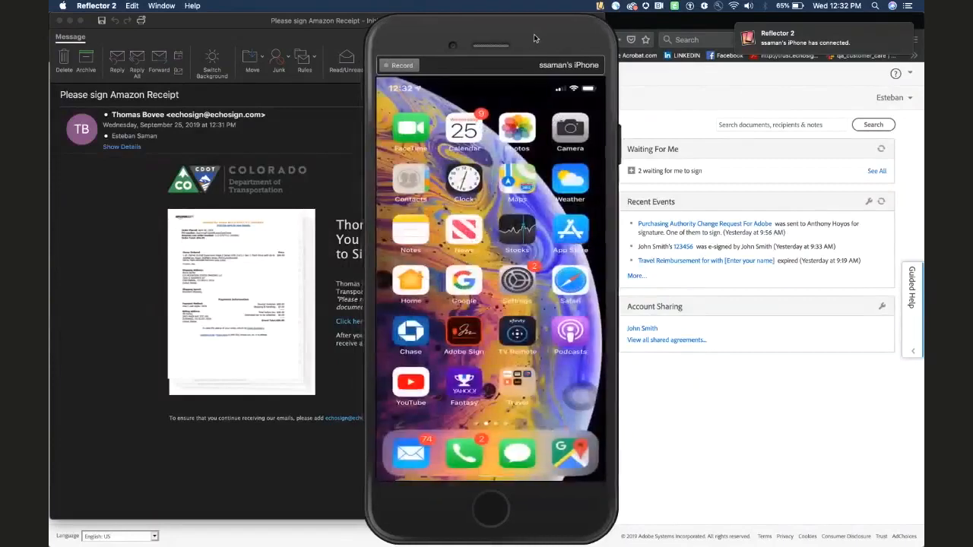
# - Move the iPhone mirror aside and bring Outlook, then the Adobe Sign dashboard, to the front
pyautogui.moveTo(531, 40); pyautogui.dragTo(789, 29)
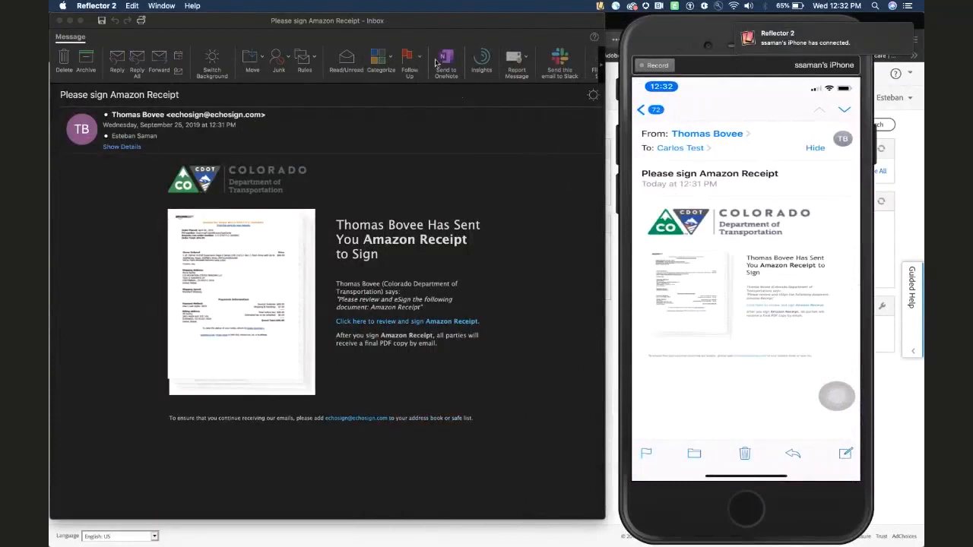
pyautogui.click(353, 23)
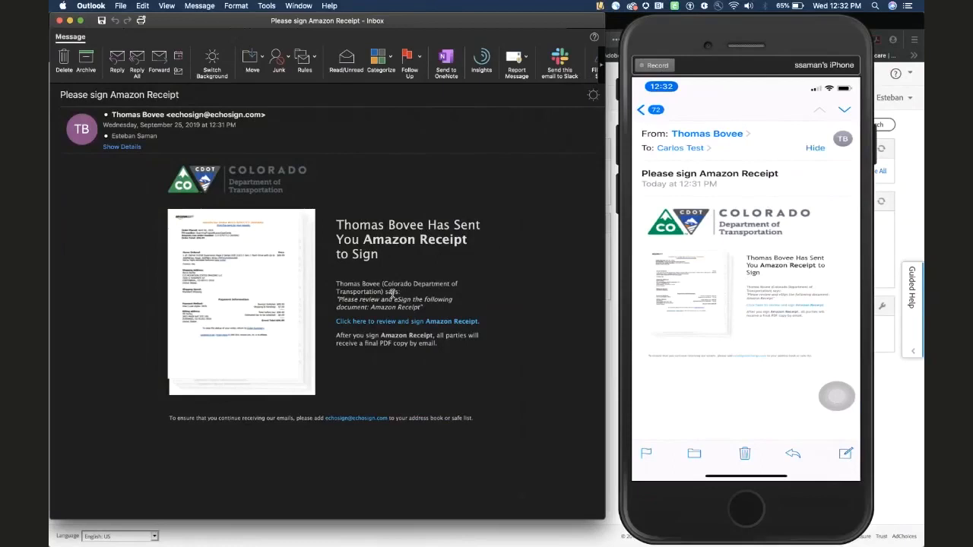
pyautogui.click(891, 421)
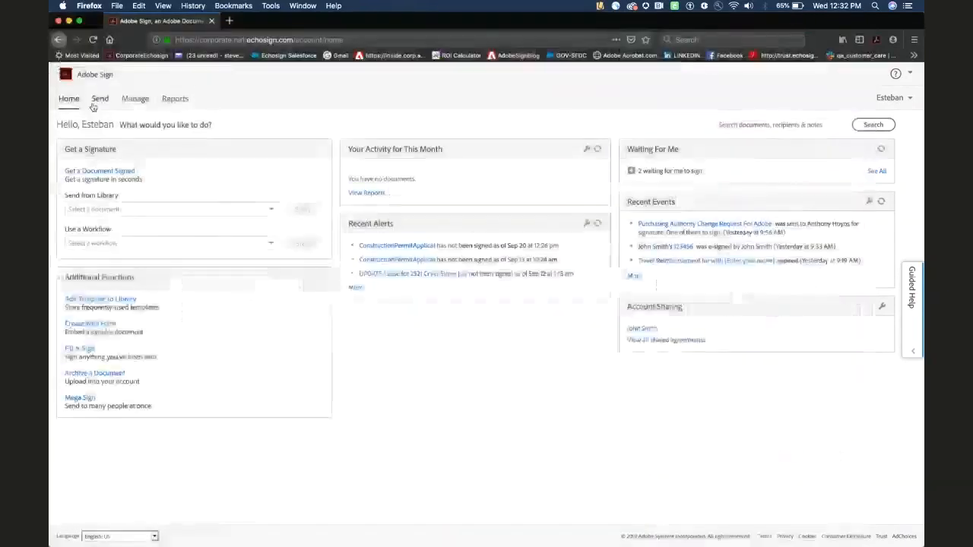
# - Reload the Adobe Sign dashboard and zoom the page in three levels
pyautogui.click(98, 41)
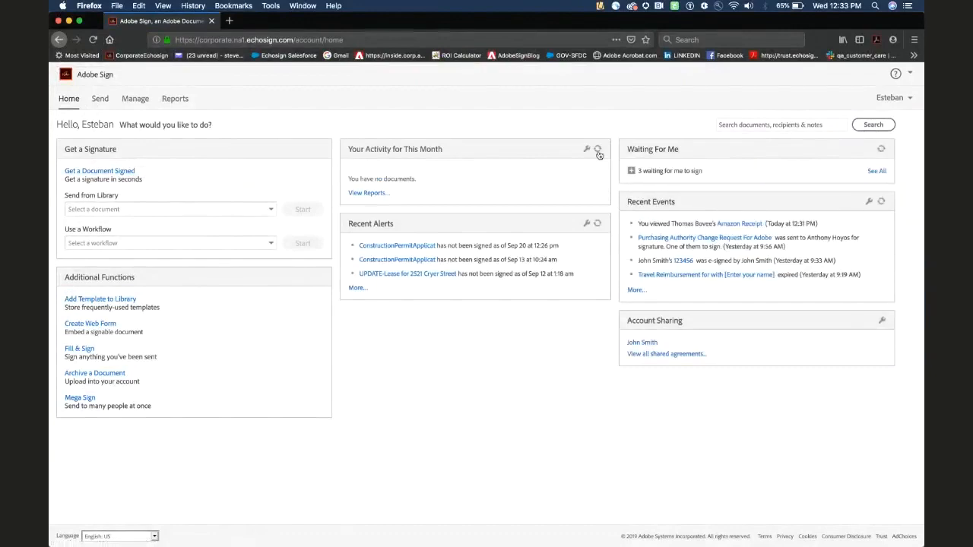
pyautogui.click(914, 39)
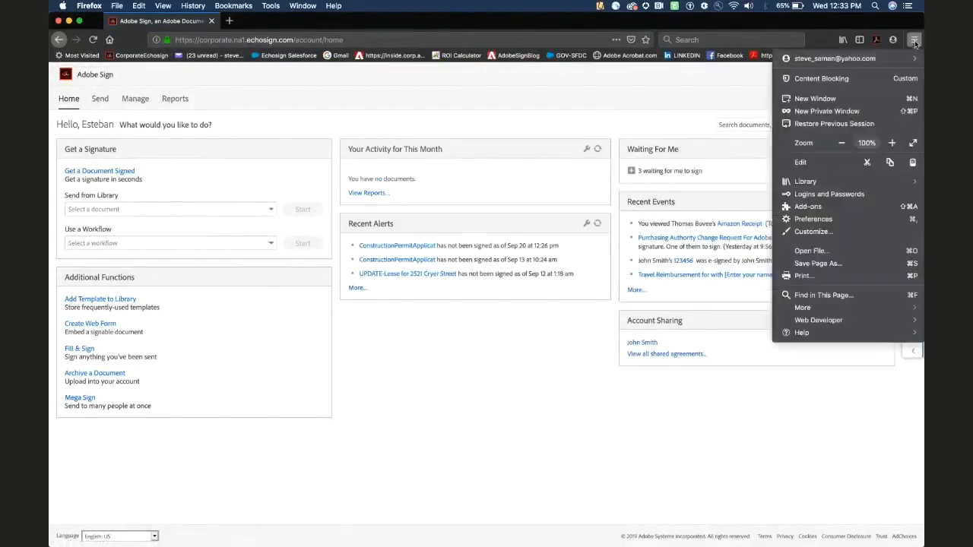
pyautogui.click(893, 143)
pyautogui.click(893, 143)
pyautogui.click(893, 143)
pyautogui.press('Escape')
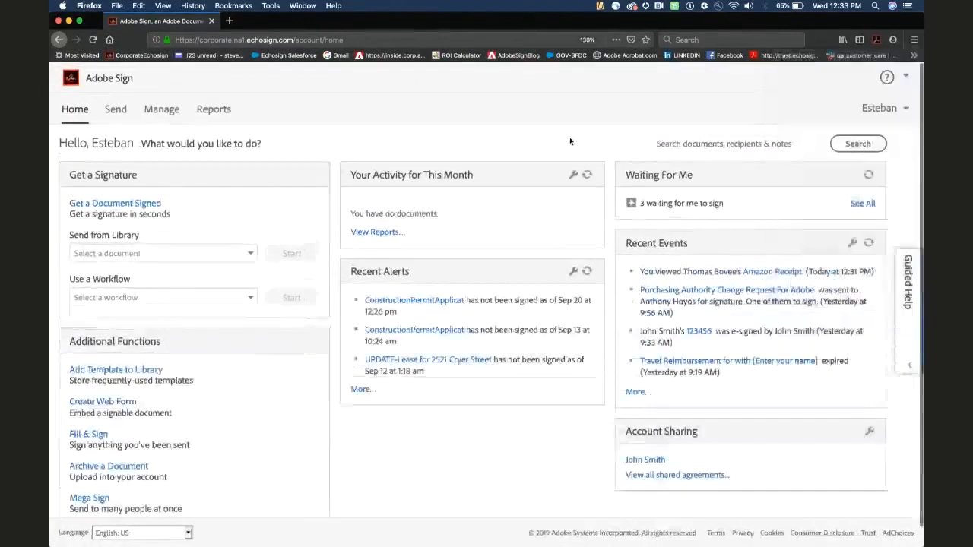
# - Expand Waiting For Me to show the Amazon Receipt entry, then minimize Firefox
pyautogui.click(631, 204)
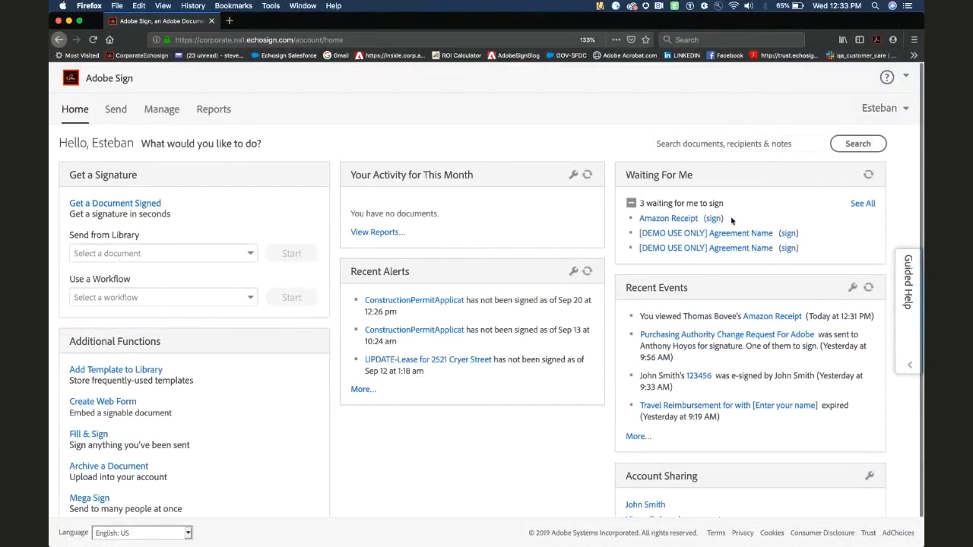
pyautogui.moveTo(732, 220); pyautogui.dragTo(637, 222)
pyautogui.click(554, 148)
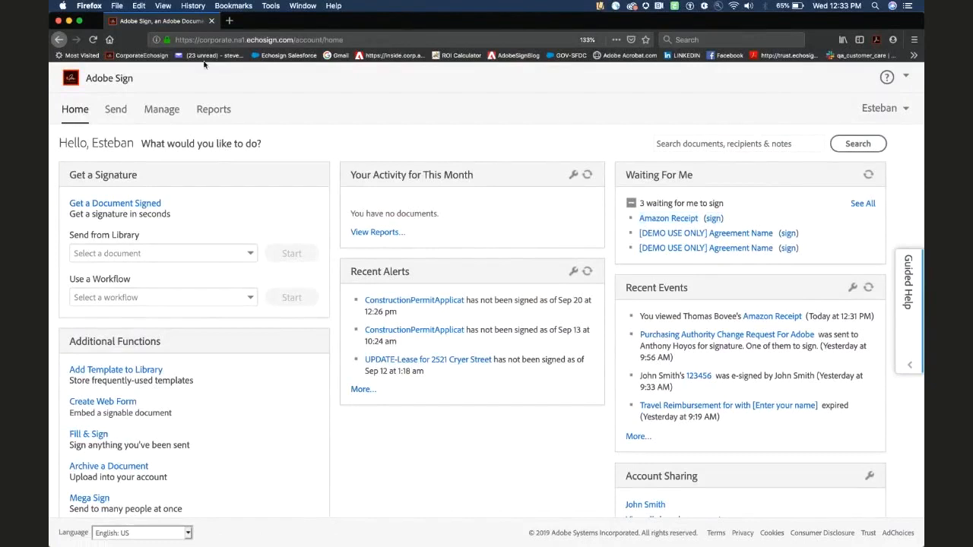
pyautogui.click(70, 21)
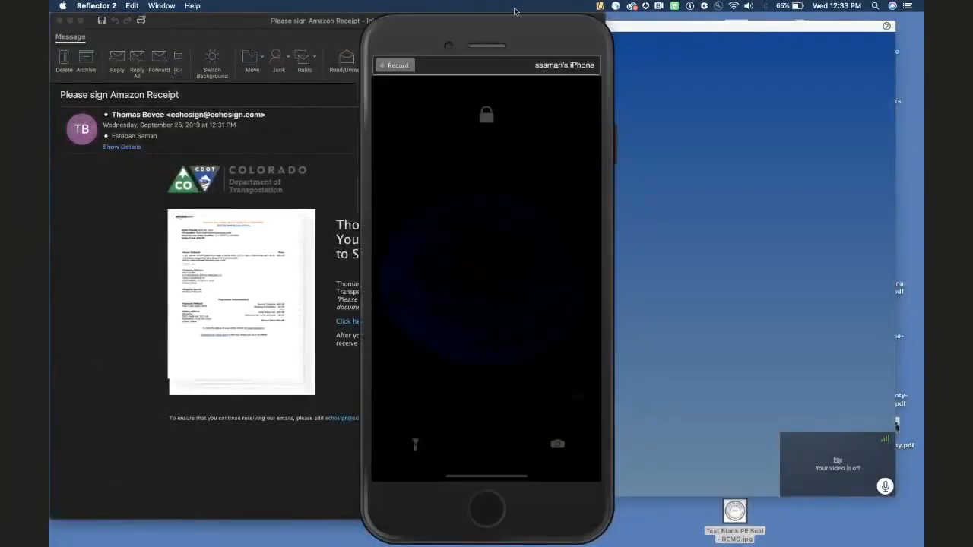
# - Show the 'Please sign Amazon Receipt' email full screen and copy its review-and-sign link
pyautogui.click(240, 22)
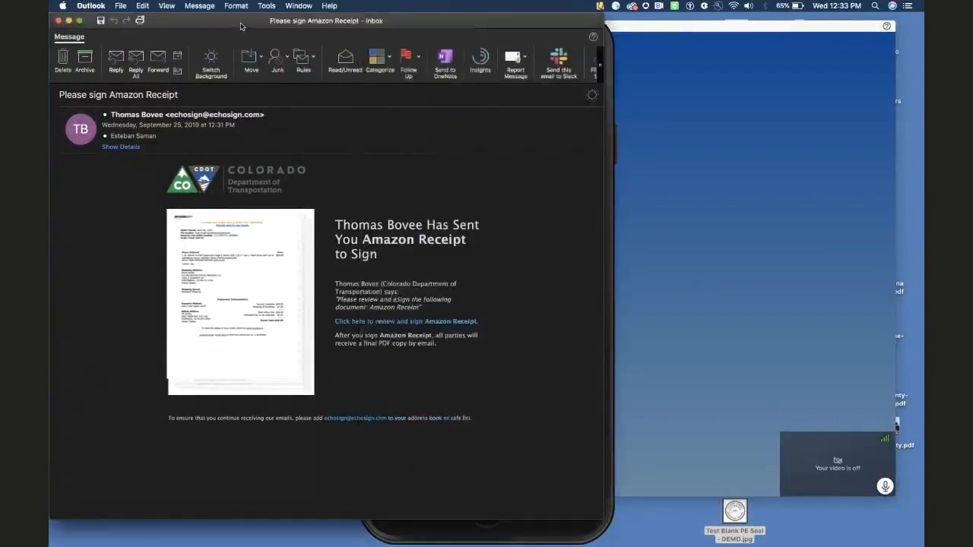
pyautogui.click(78, 21)
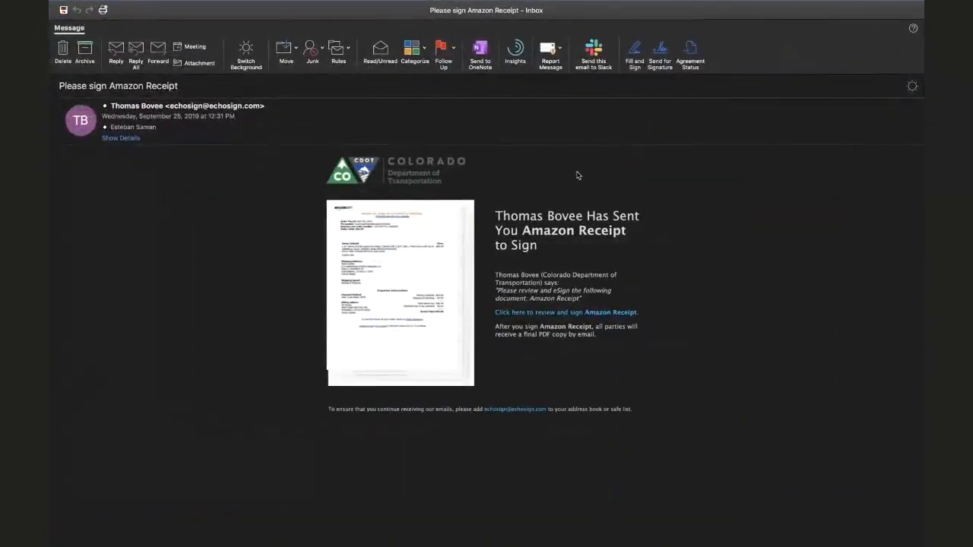
pyautogui.rightClick(510, 318)
pyautogui.click(521, 317)
pyautogui.moveTo(485, 544)
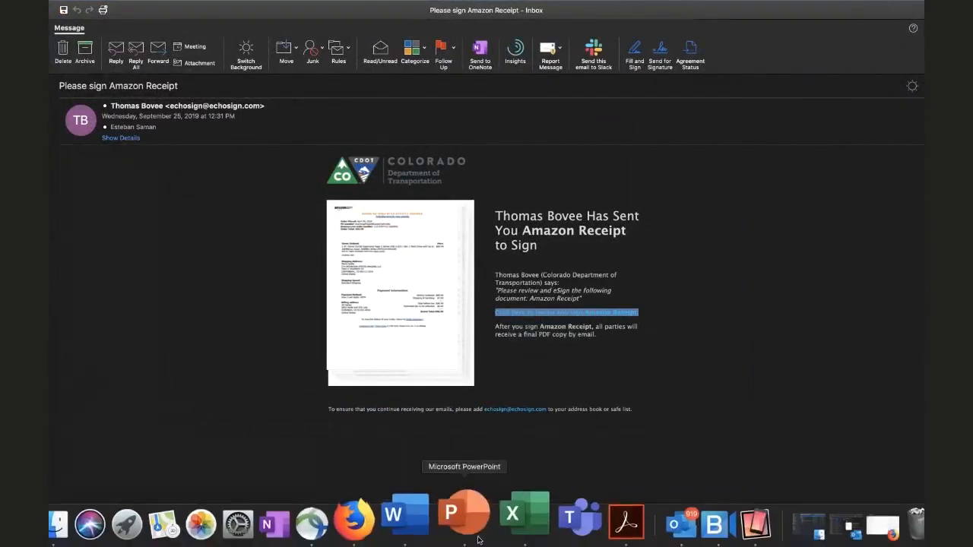
pyautogui.rightClick(400, 515)
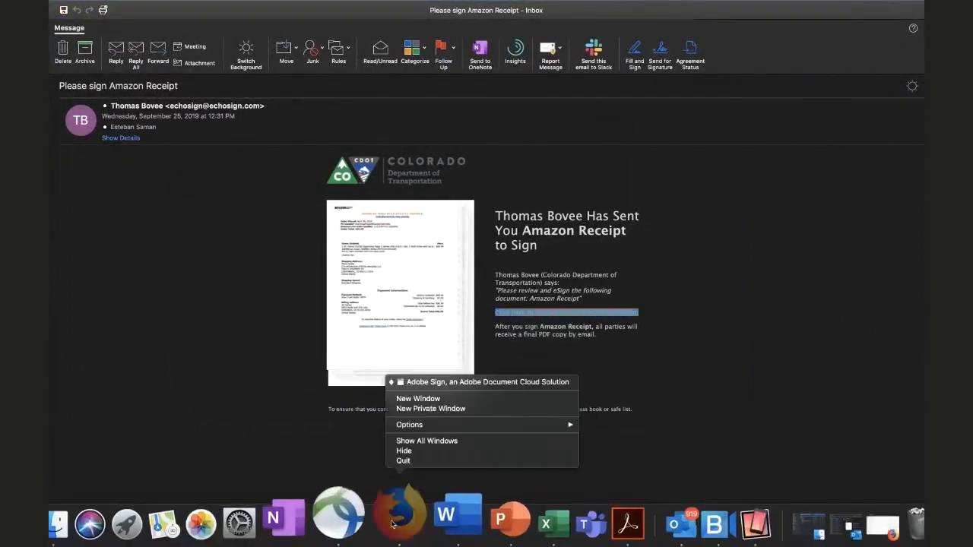
# - Open the copied signing link in a new private Firefox window and scroll to page 2
pyautogui.click(444, 409)
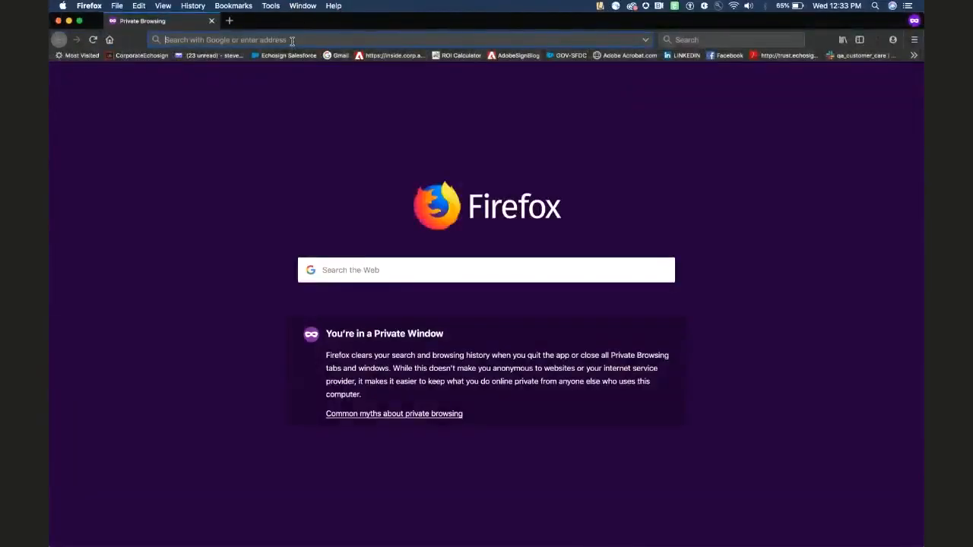
pyautogui.press('super+v')
pyautogui.press('Return')
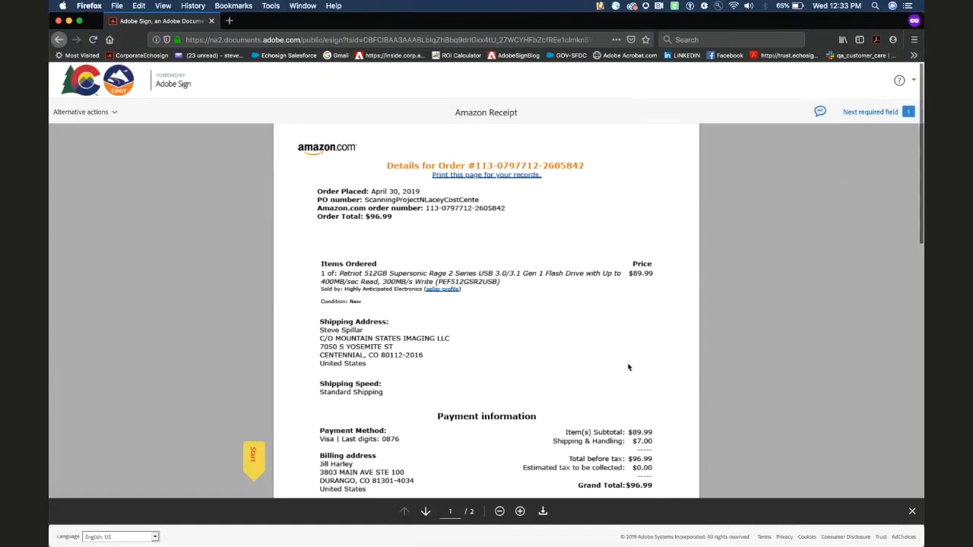
pyautogui.scroll(-10, 627, 367)
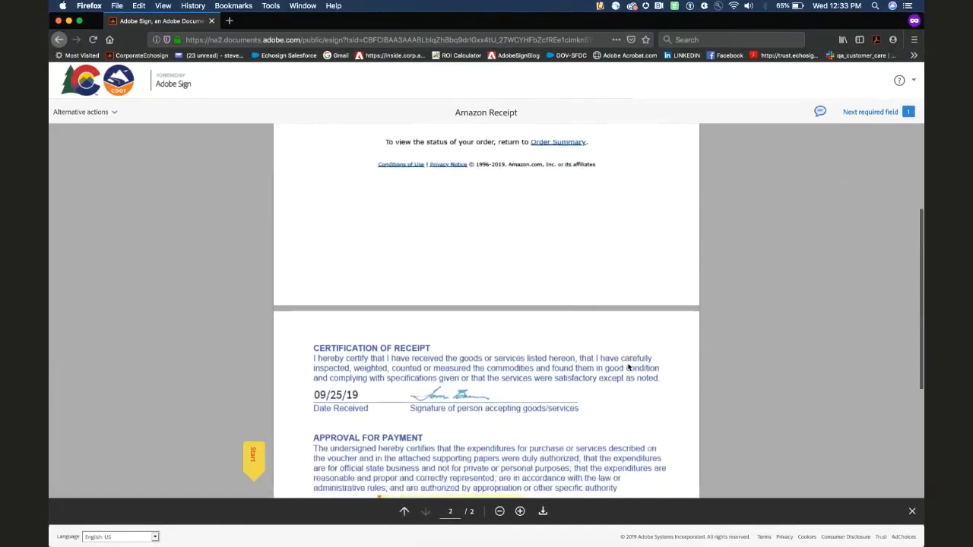
pyautogui.scroll(-4, 628, 367)
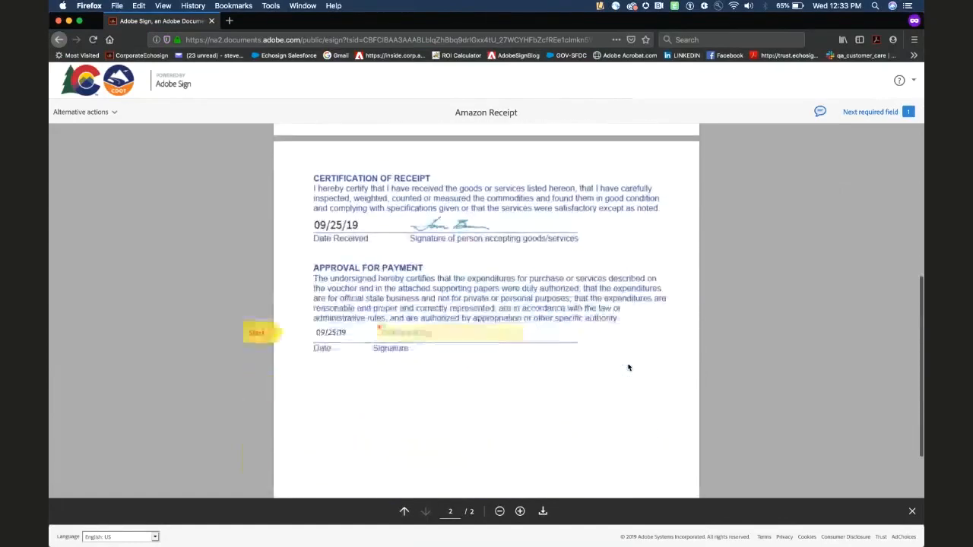
# - Open the approval signature dialog and enter the signer's name as a typed signature
pyautogui.click(448, 334)
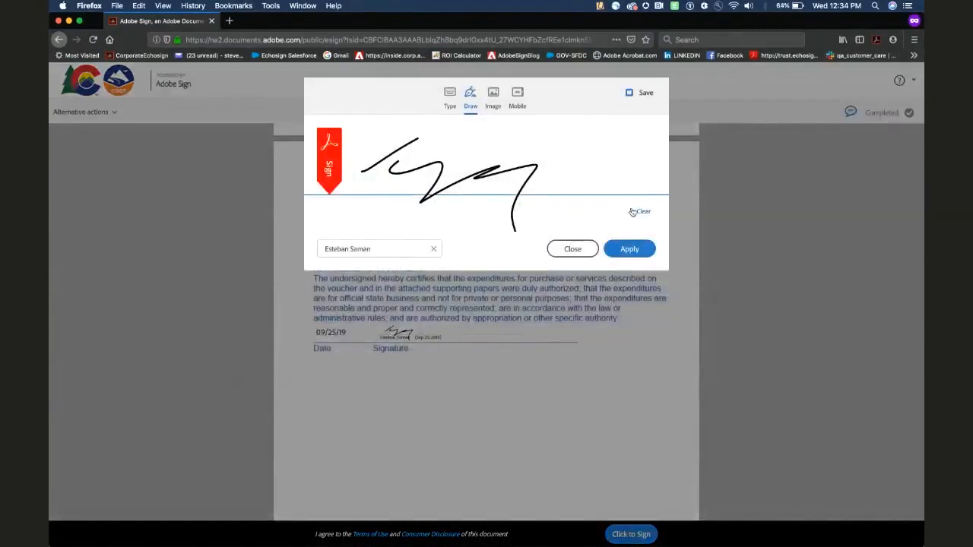
pyautogui.click(450, 92)
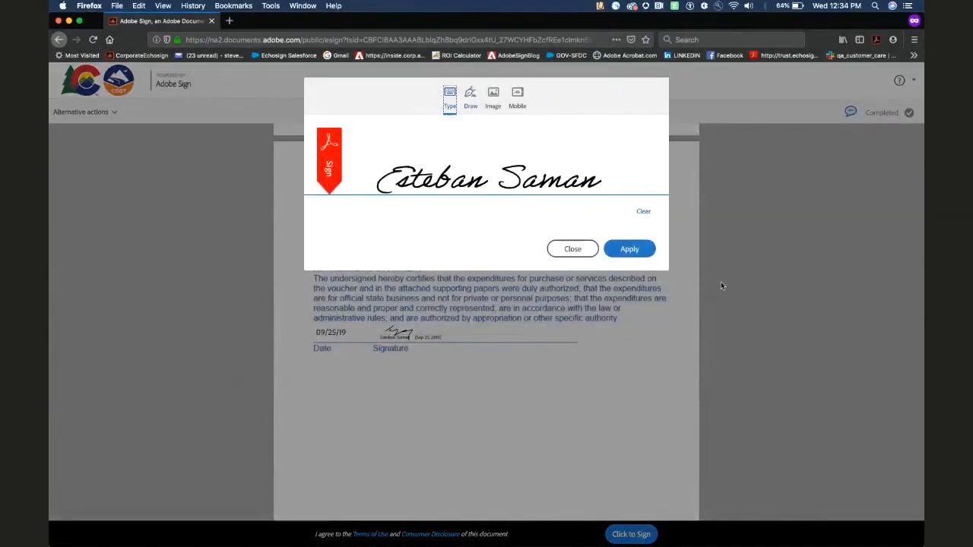
pyautogui.click(643, 211)
pyautogui.click(486, 178)
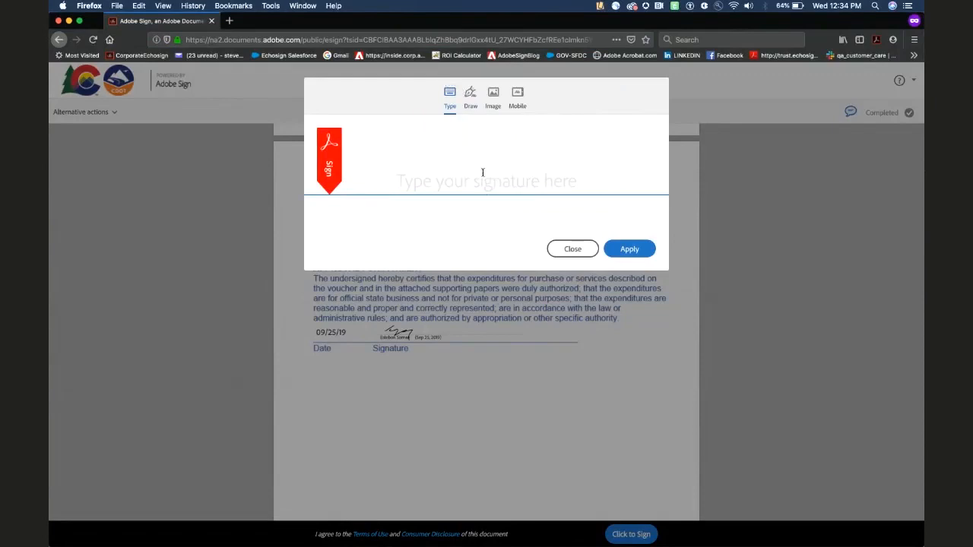
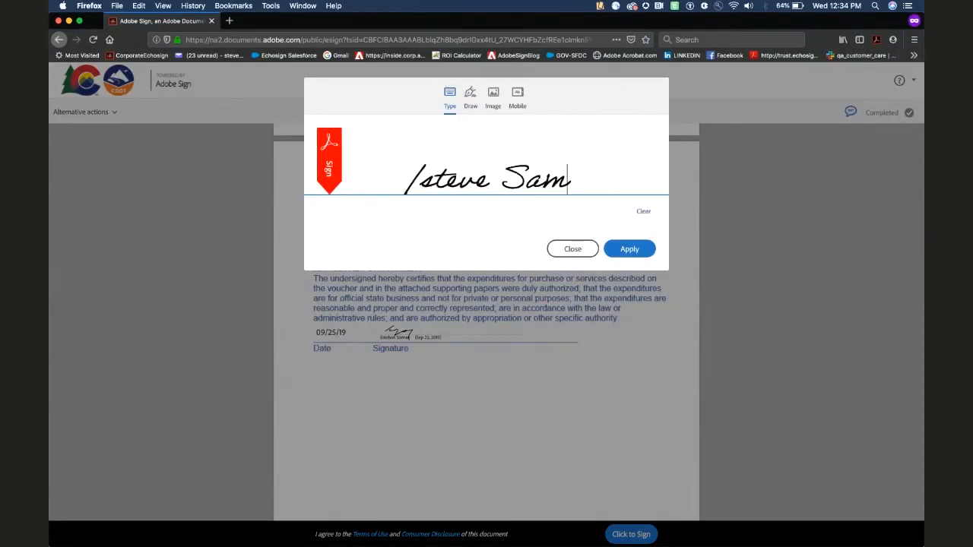
# - Try a drawn signature, then the Image and Mobile options, and move the browser aside
pyautogui.click(470, 98)
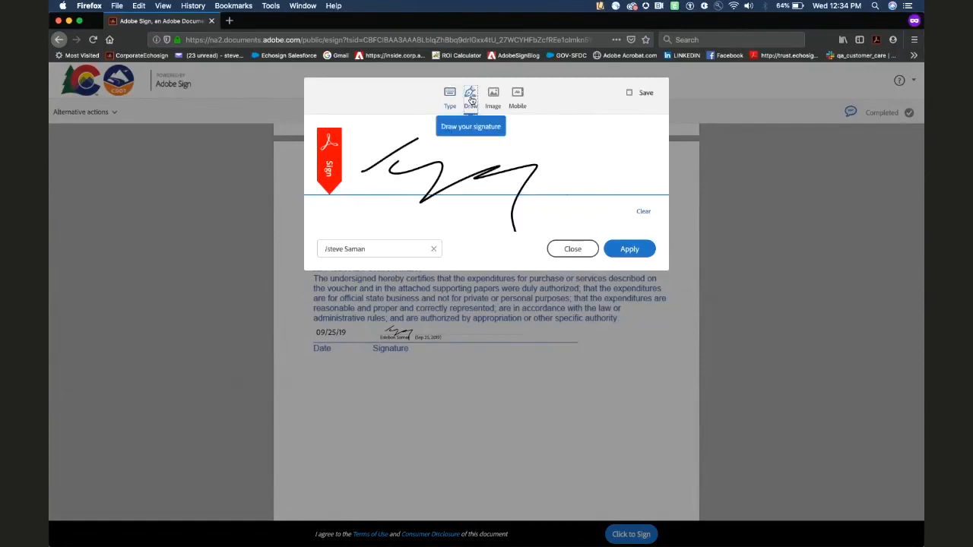
pyautogui.click(643, 212)
pyautogui.moveTo(395, 140)
pyautogui.mouseDown()
pyautogui.moveTo(437, 169)
pyautogui.moveTo(484, 150)
pyautogui.moveTo(631, 182)
pyautogui.moveTo(608, 154)
pyautogui.mouseUp()
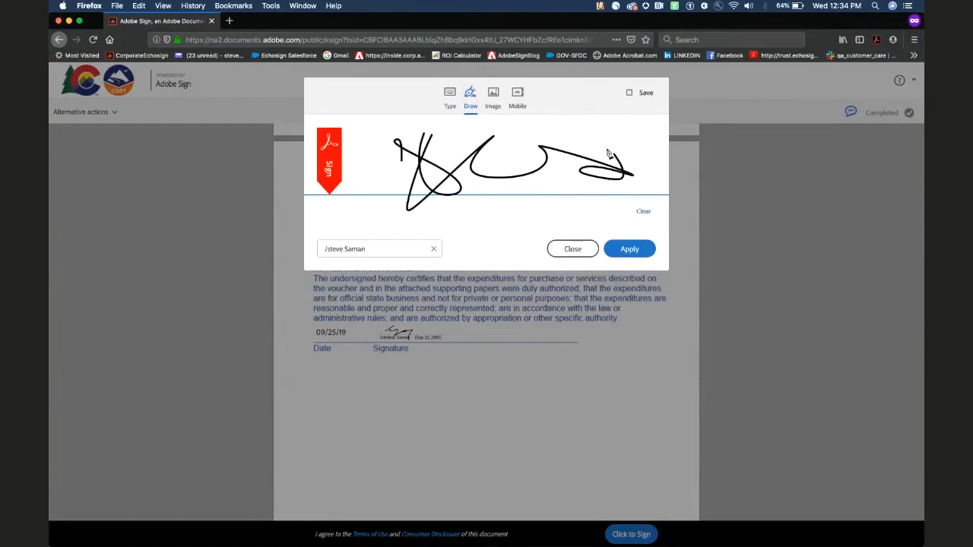
pyautogui.click(493, 98)
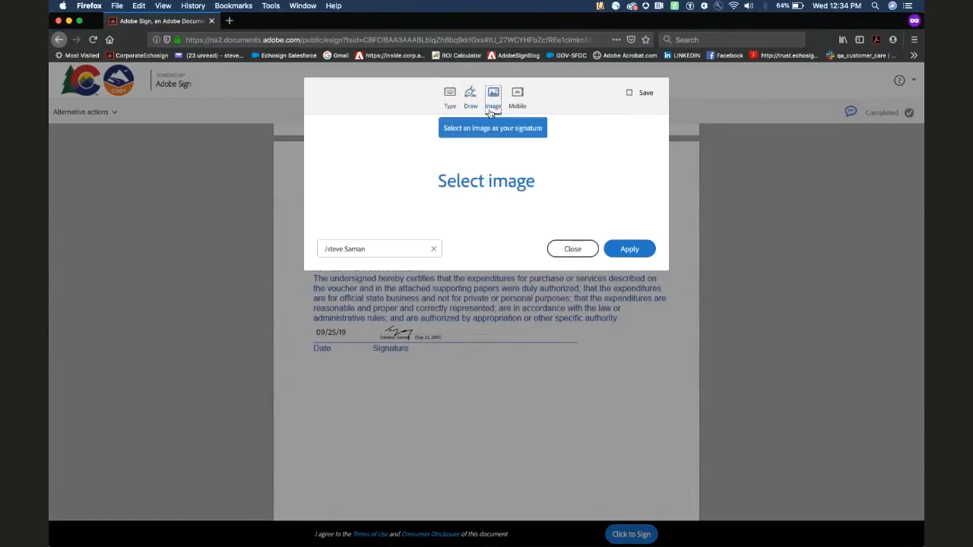
pyautogui.click(517, 97)
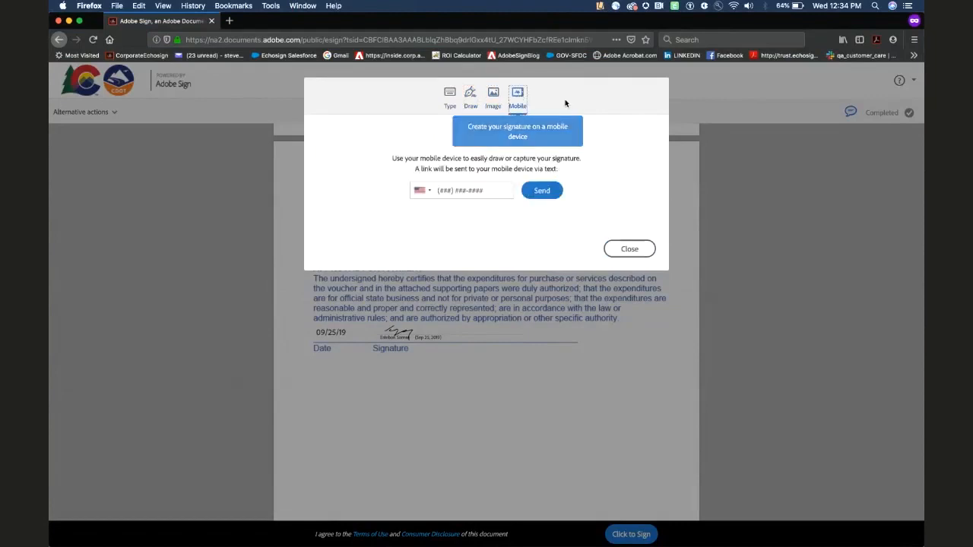
pyautogui.moveTo(630, 22); pyautogui.dragTo(377, 38)
# - Move the Reflector iPhone mirror aside and quit Reflector 2 from the Dock
pyautogui.click(475, 27)
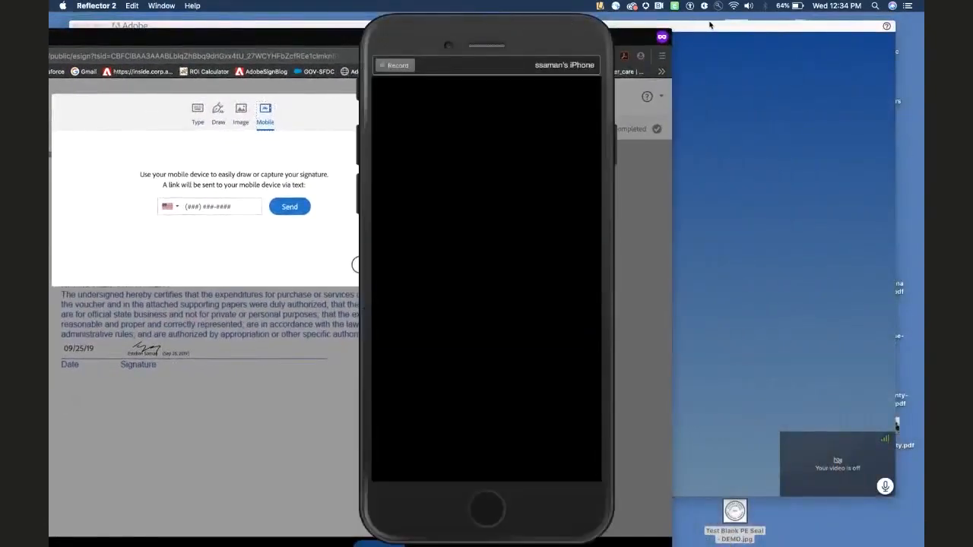
pyautogui.moveTo(489, 36)
pyautogui.mouseDown()
pyautogui.moveTo(820, 35)
pyautogui.moveTo(783, 33)
pyautogui.mouseUp()
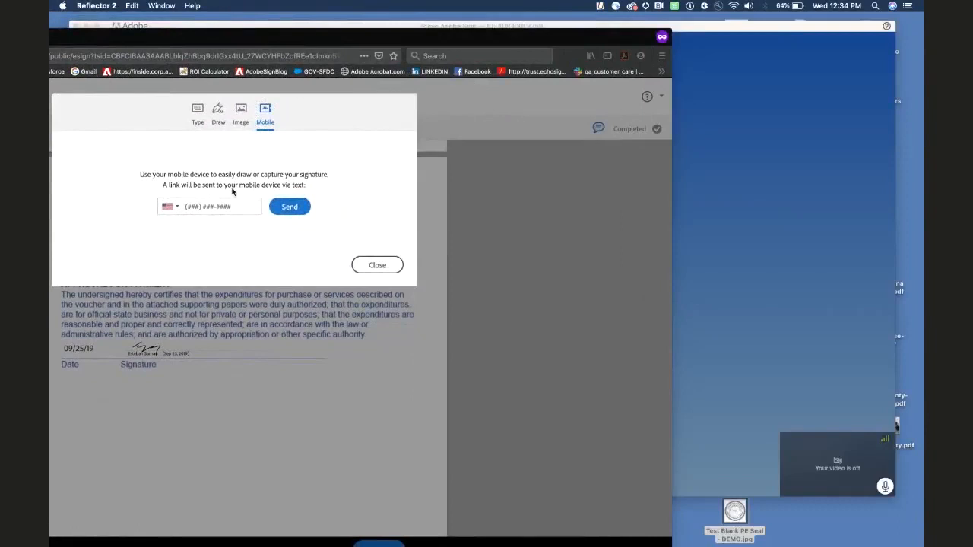
pyautogui.moveTo(504, 532)
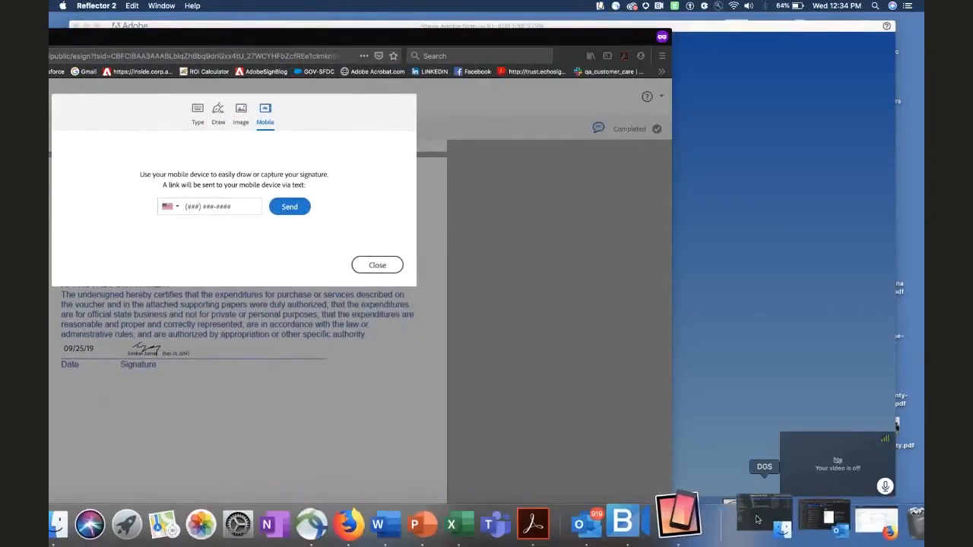
pyautogui.rightClick(712, 519)
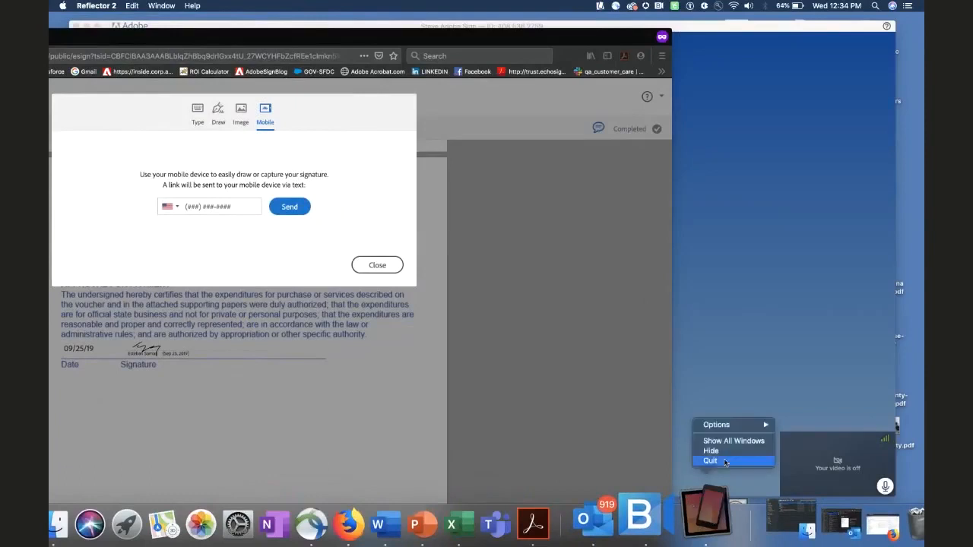
pyautogui.click(712, 517)
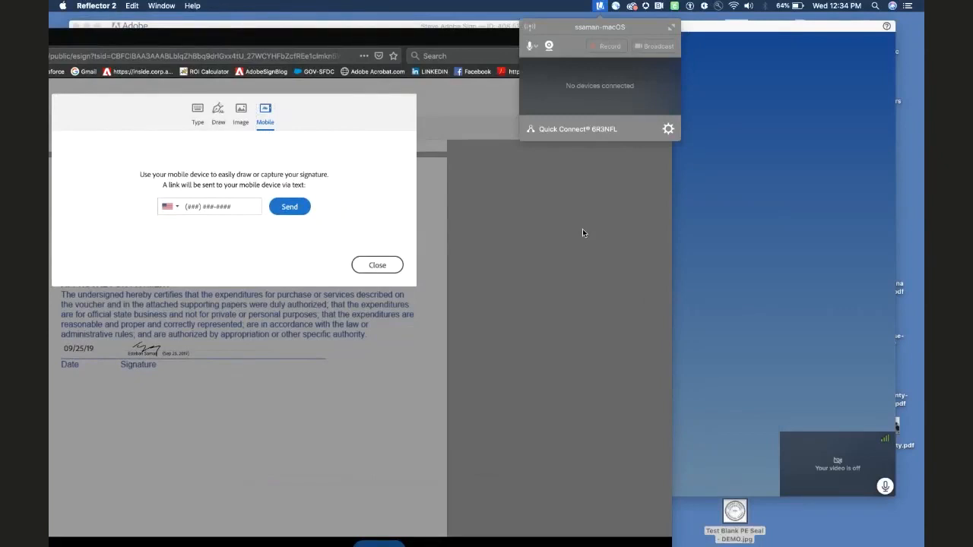
pyautogui.click(575, 267)
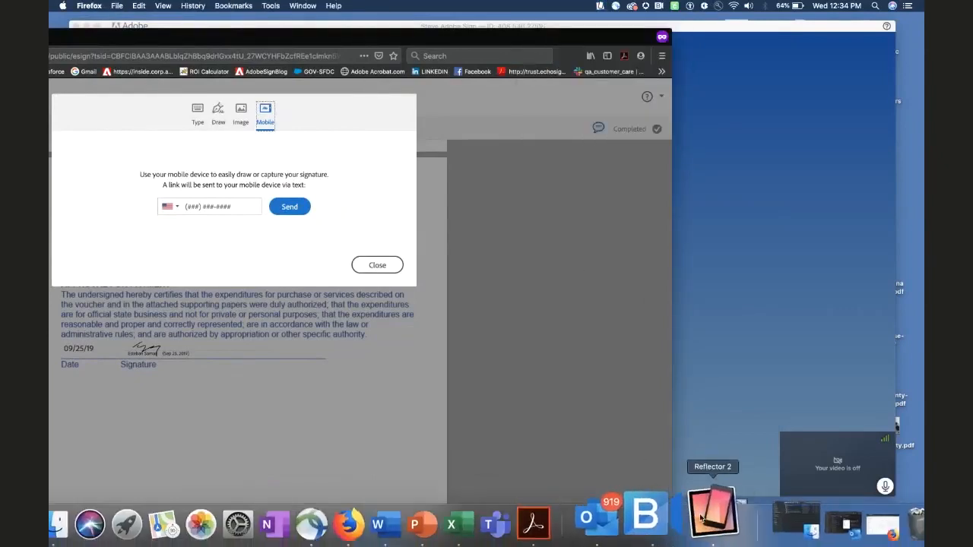
# - Minimize the BlueJeans window and reposition Firefox around the Mobile phone-number field
pyautogui.click(701, 517)
pyautogui.rightClick(701, 516)
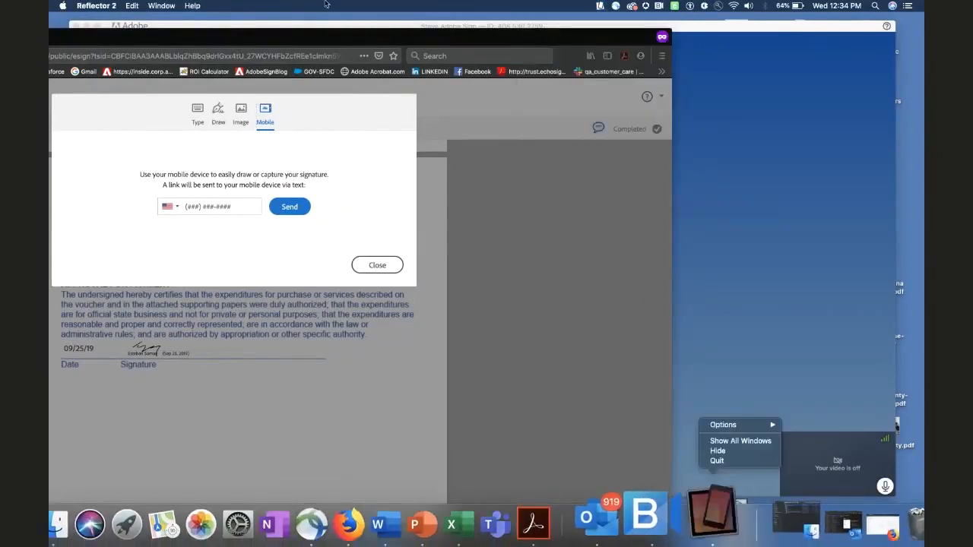
pyautogui.moveTo(328, 25); pyautogui.dragTo(408, 47)
pyautogui.click(166, 47)
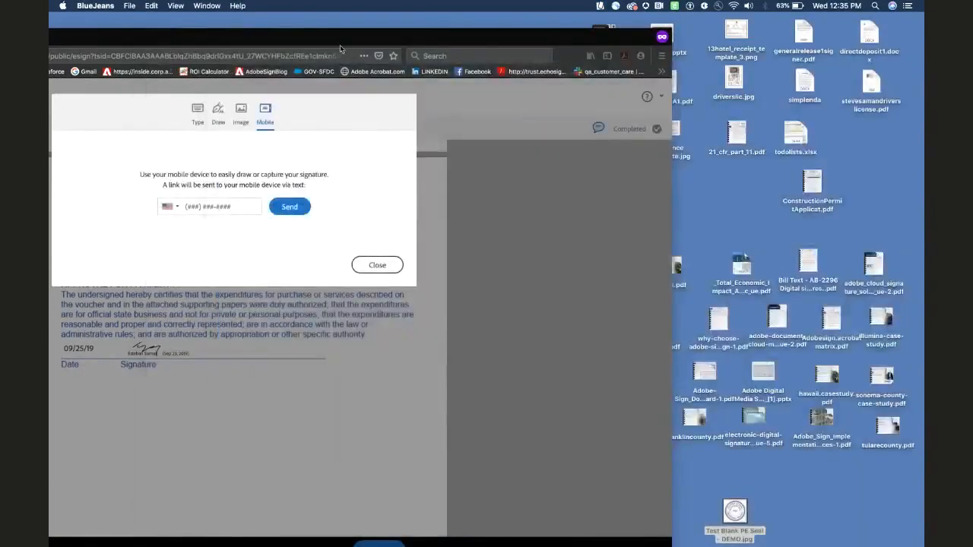
pyautogui.moveTo(330, 42); pyautogui.dragTo(538, 39)
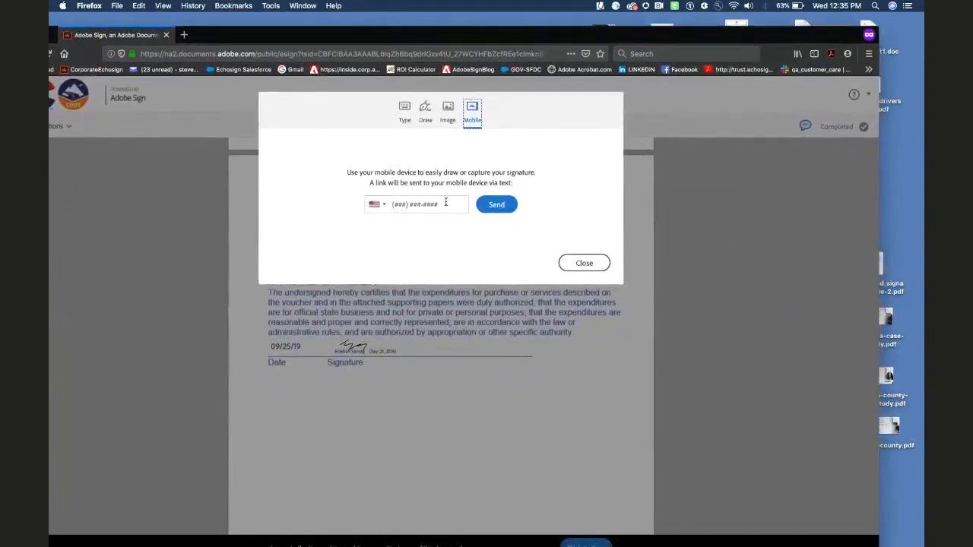
pyautogui.click(402, 205)
pyautogui.moveTo(513, 37); pyautogui.dragTo(551, 38)
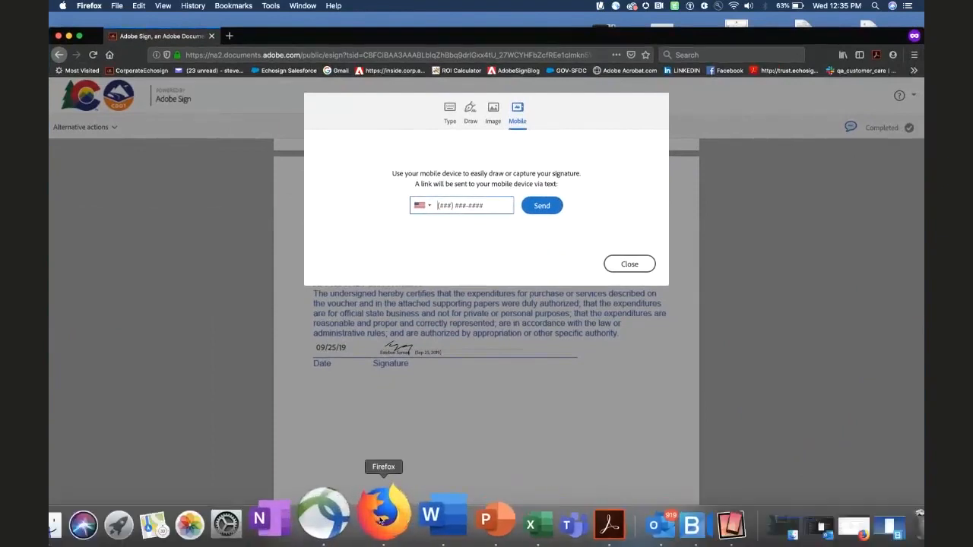
# - Switch to the main Adobe Sign window and open My Profile's My Signature page
pyautogui.rightClick(384, 517)
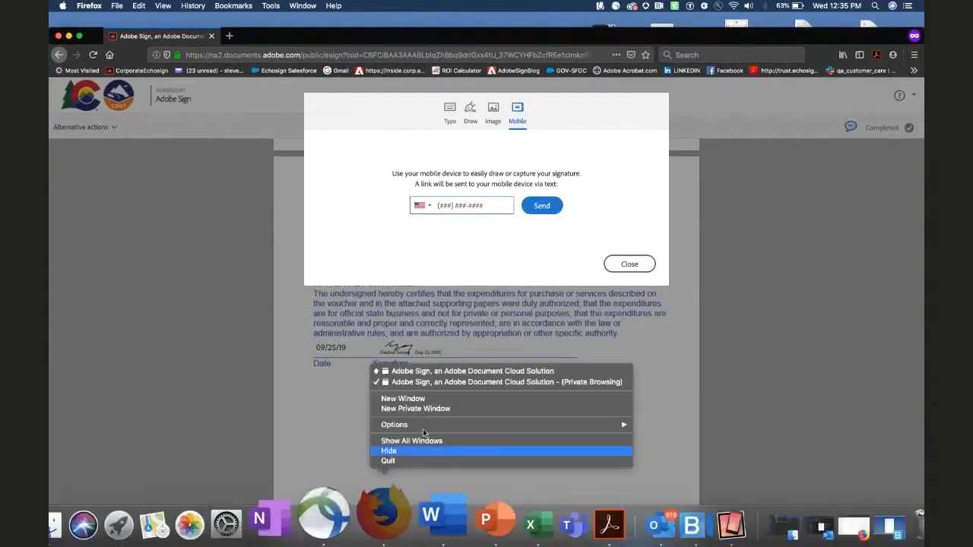
pyautogui.click(443, 372)
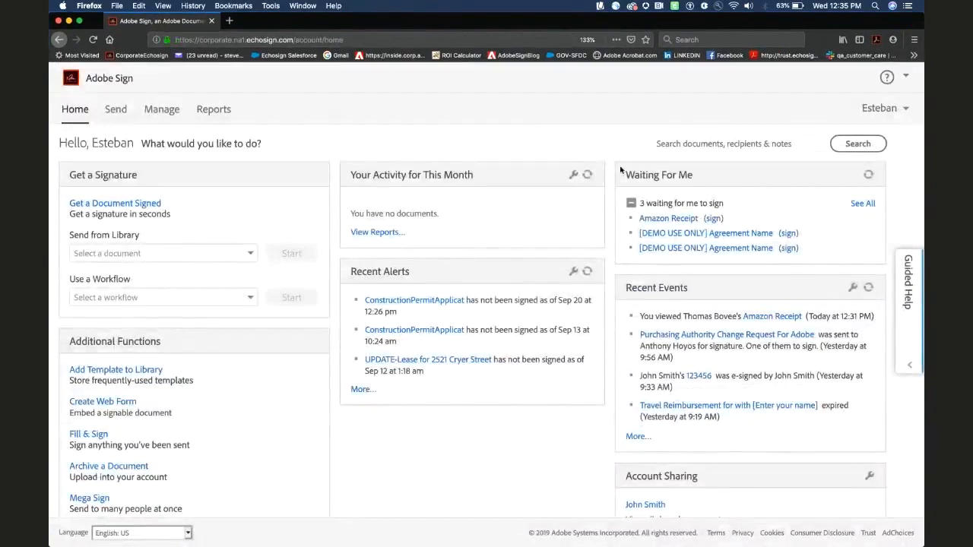
pyautogui.moveTo(903, 108)
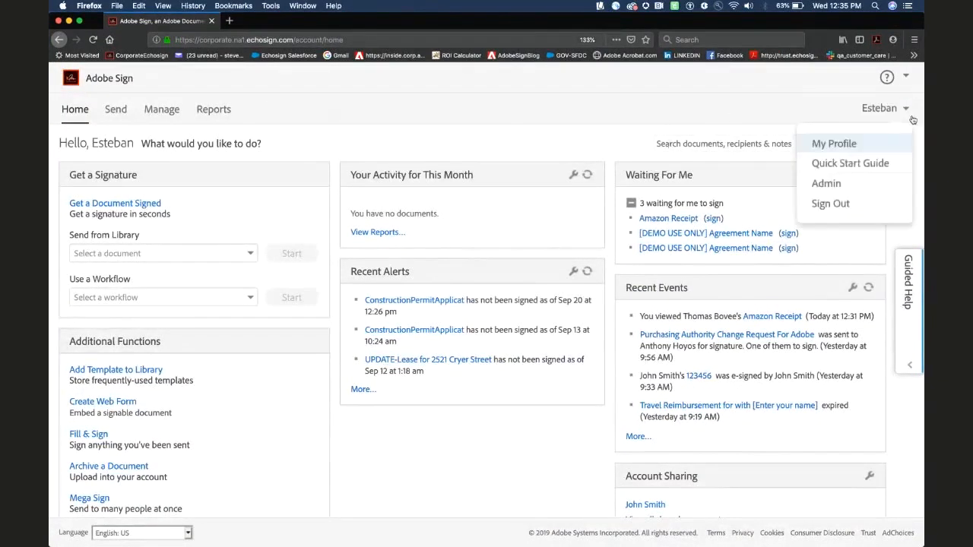
pyautogui.click(851, 143)
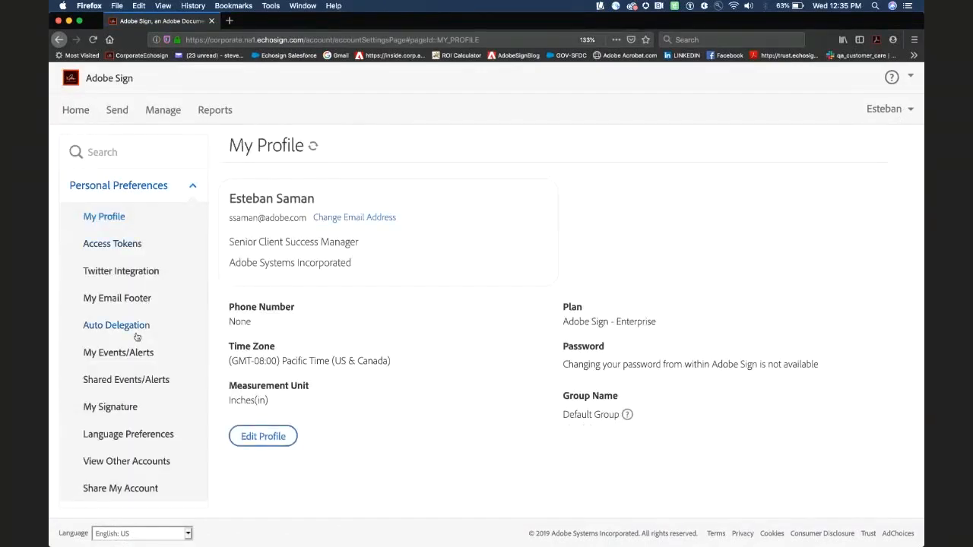
pyautogui.scroll(-1, 137, 337)
pyautogui.click(126, 384)
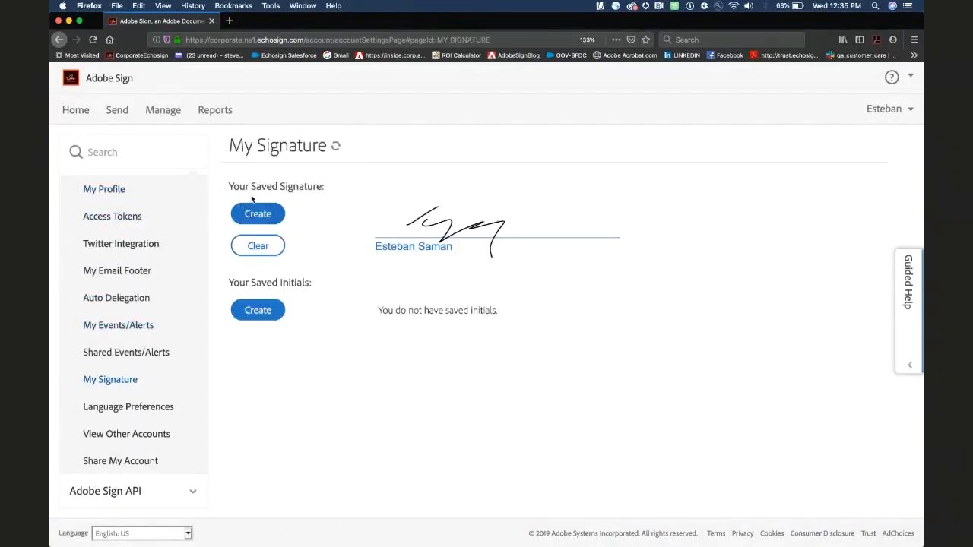
# - Review the saved signature, opening and closing the signature creator without changes
pyautogui.moveTo(229, 186); pyautogui.dragTo(328, 189)
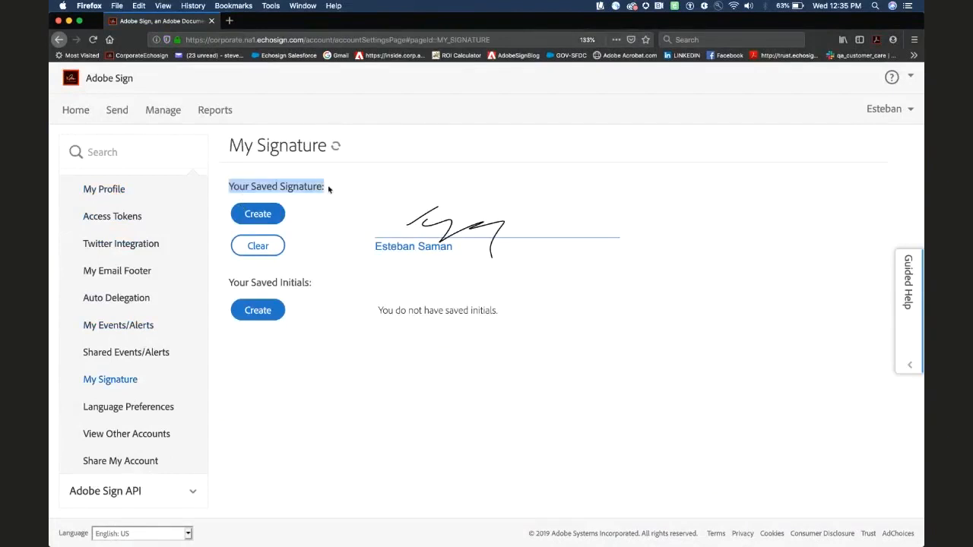
pyautogui.click(257, 216)
pyautogui.click(598, 306)
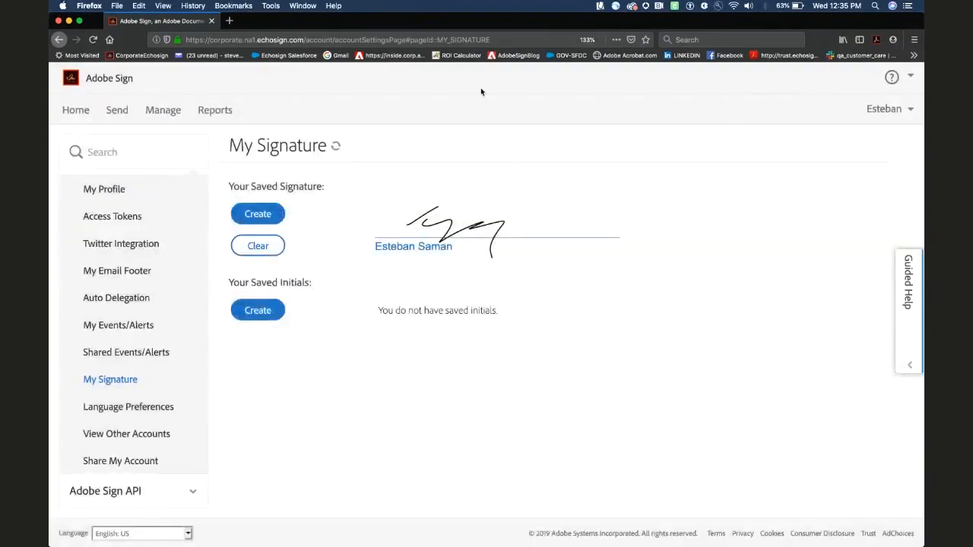
pyautogui.moveTo(532, 524)
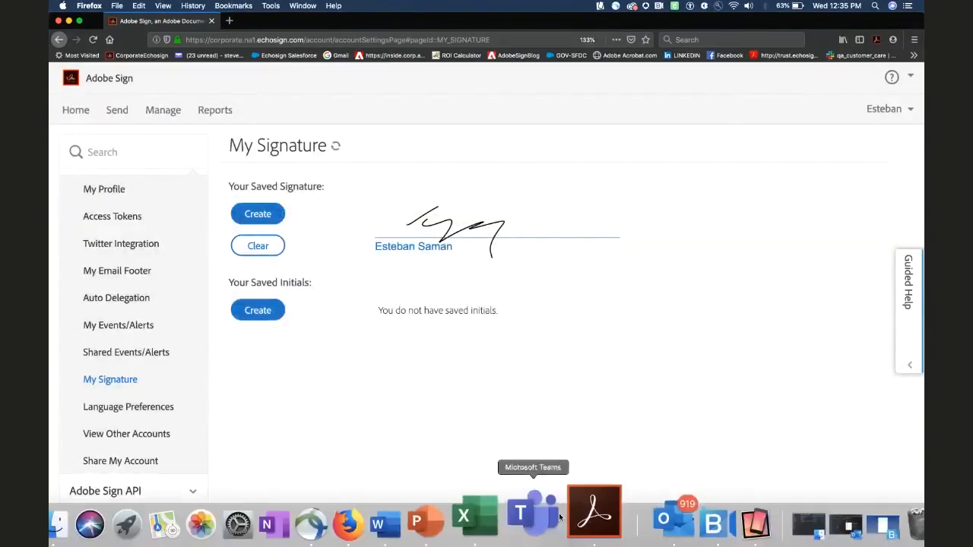
pyautogui.rightClick(388, 511)
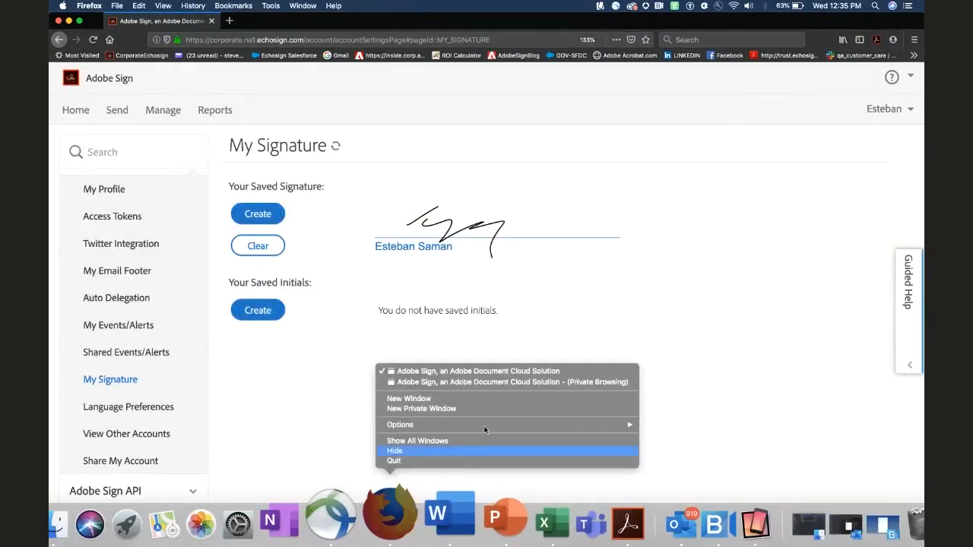
# - In the private window, correct the typed signature's first letter to 'S', apply it, and submit
pyautogui.click(522, 382)
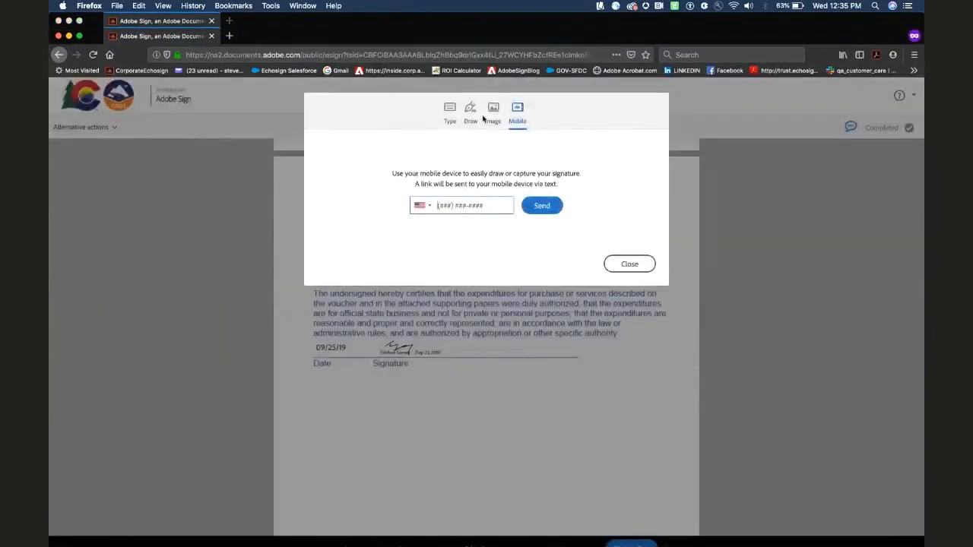
pyautogui.click(450, 113)
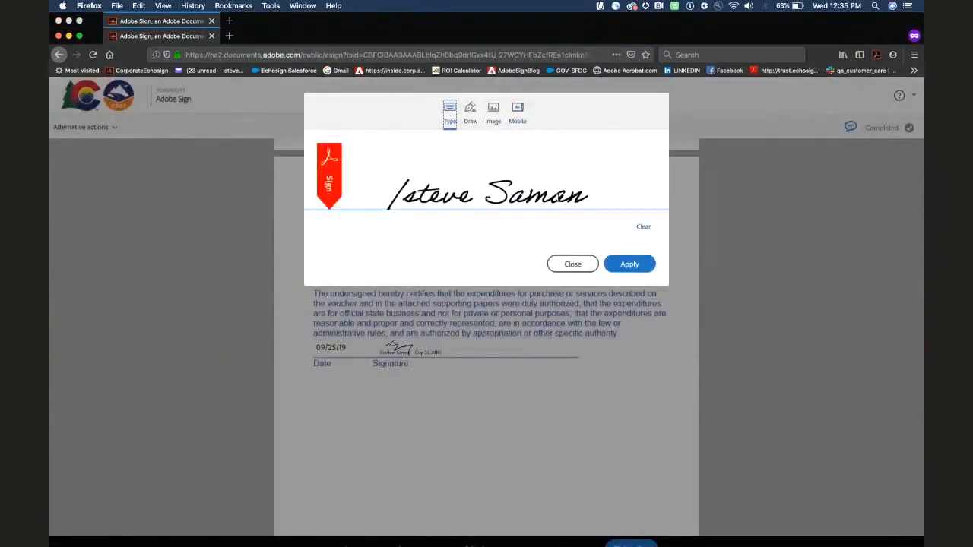
pyautogui.click(415, 195)
pyautogui.press('BackSpace')
pyautogui.press('BackSpace')
pyautogui.write('S')
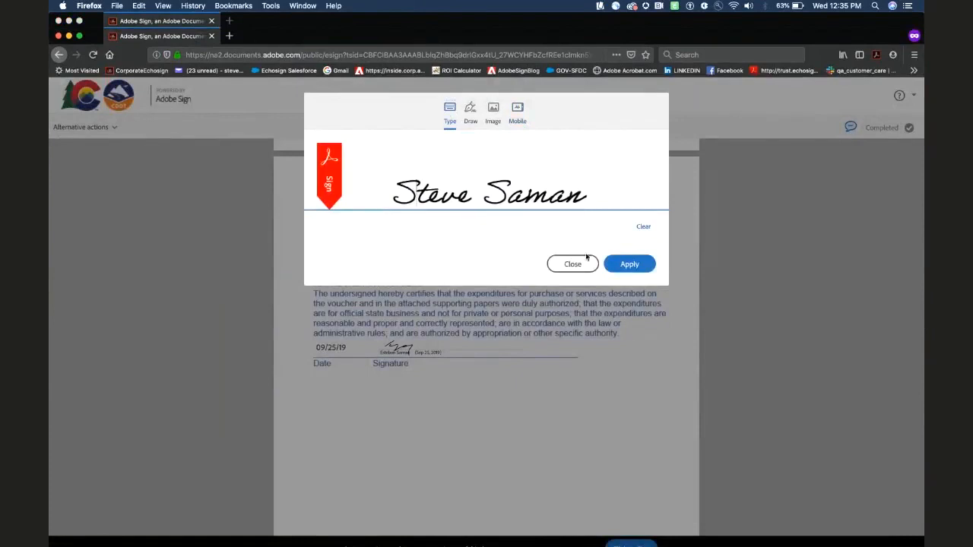
pyautogui.click(636, 266)
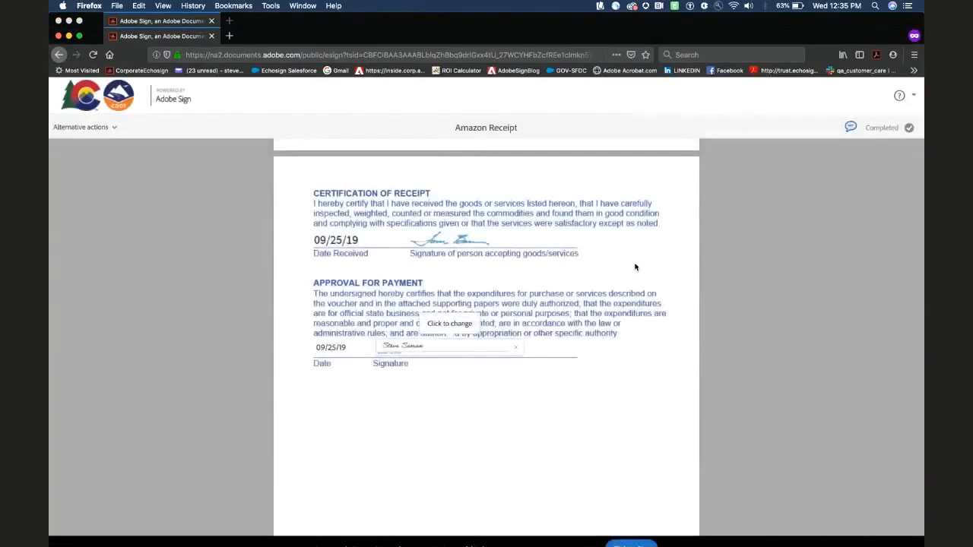
pyautogui.scroll(-2, 642, 304)
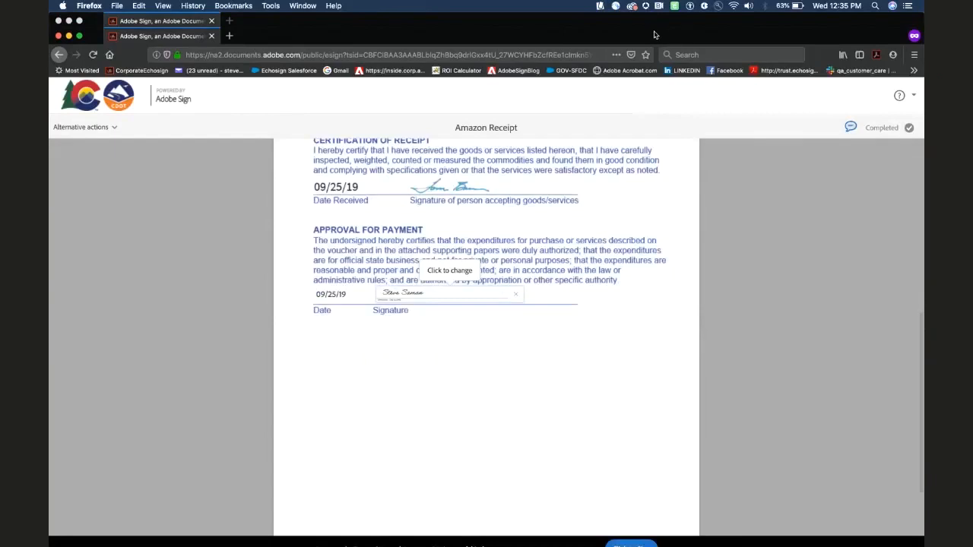
pyautogui.moveTo(653, 34); pyautogui.dragTo(654, 19)
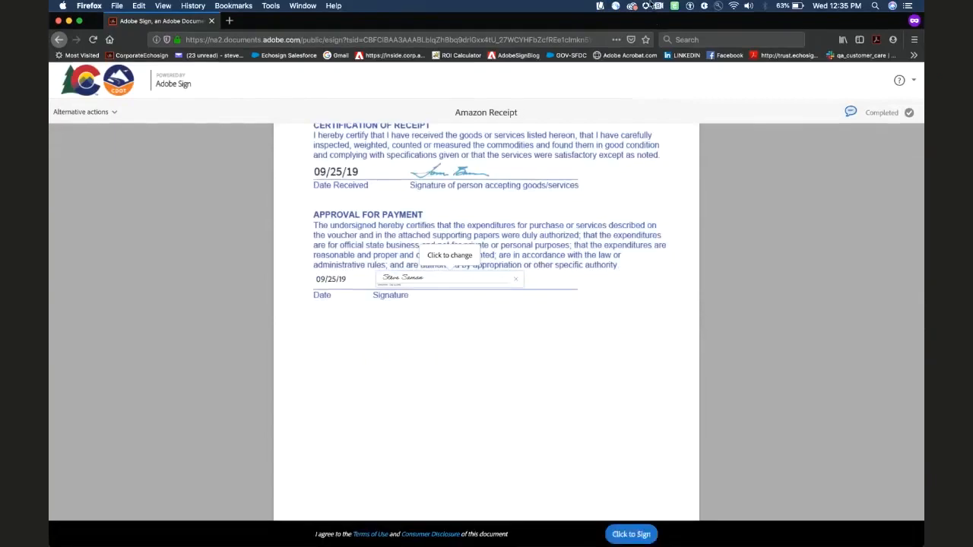
pyautogui.click(630, 534)
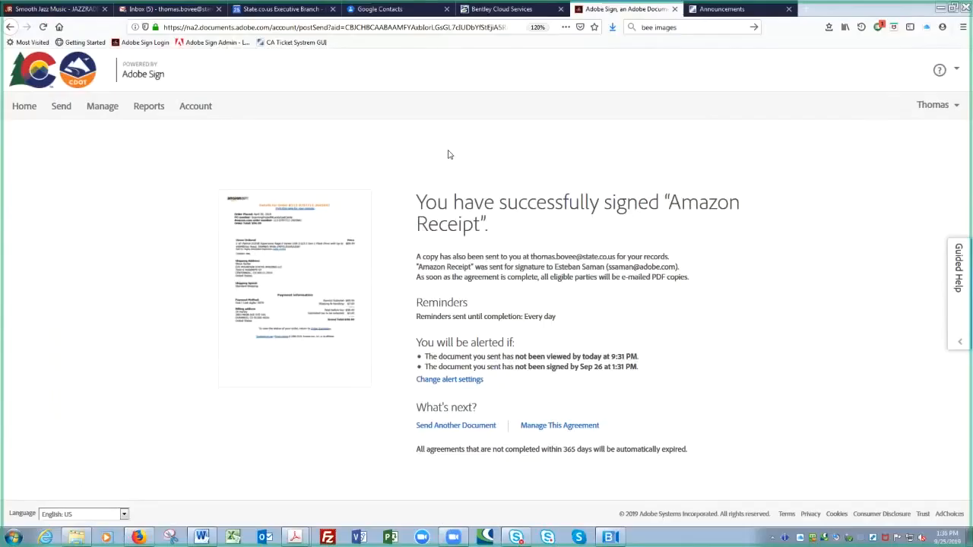
pyautogui.click(143, 9)
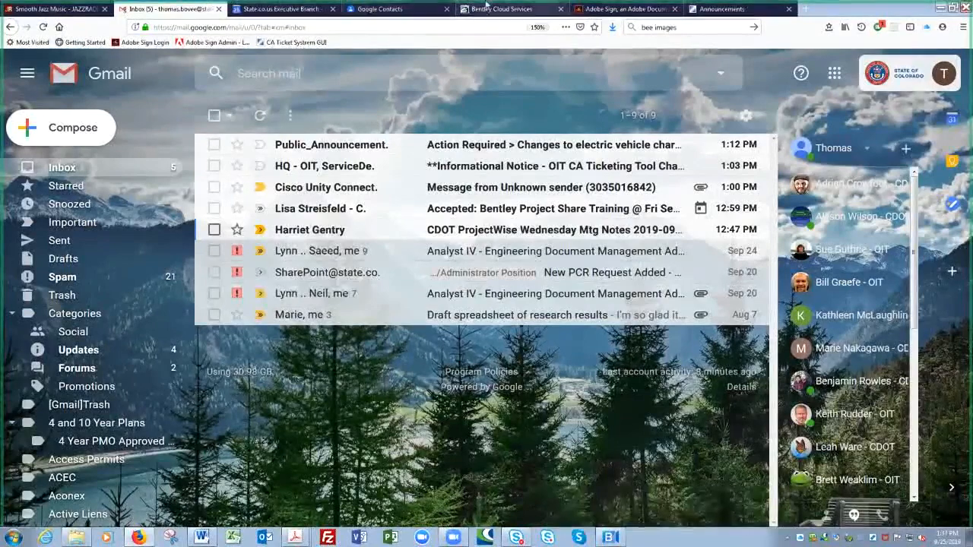
pyautogui.click(637, 10)
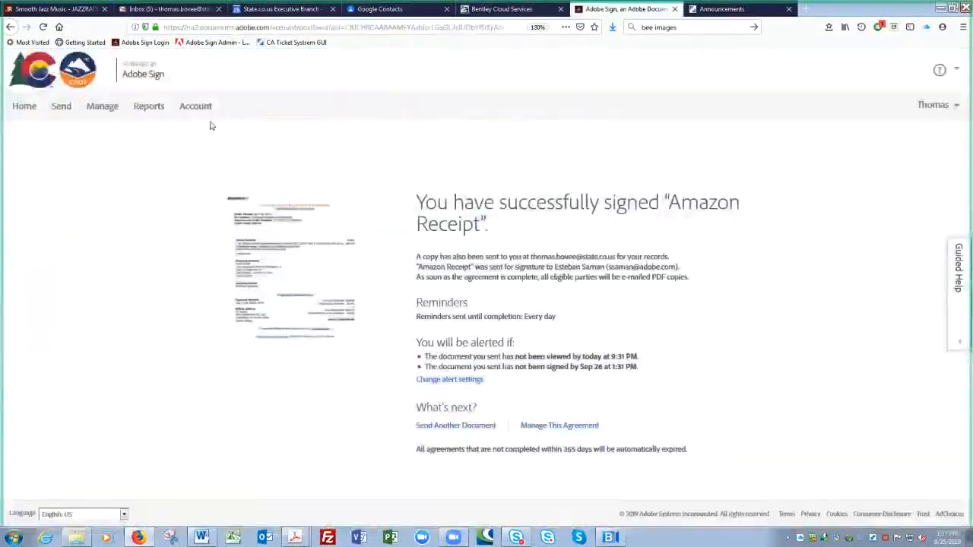
pyautogui.click(104, 109)
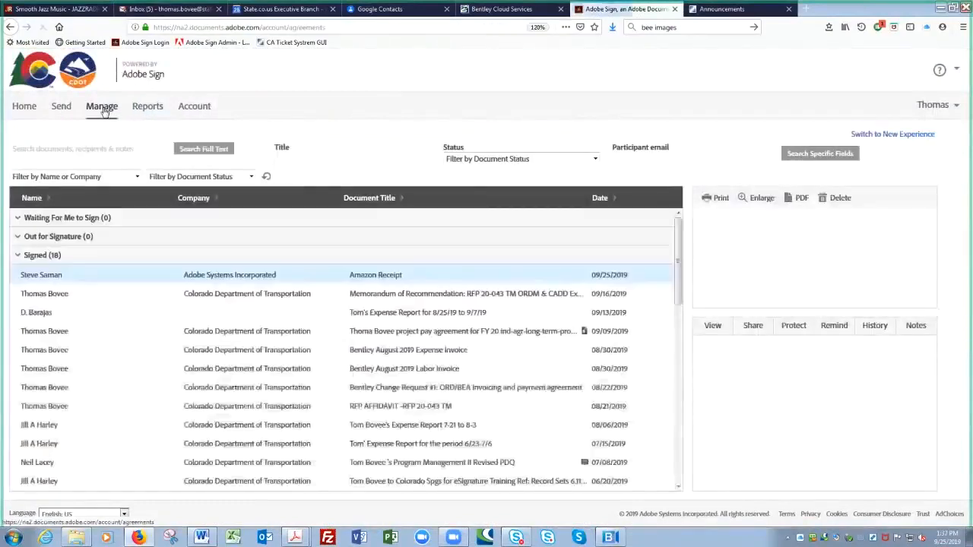
# - Select the Memorandum of Recommendation (RFP 20-043) row to display its details and preview
pyautogui.click(121, 219)
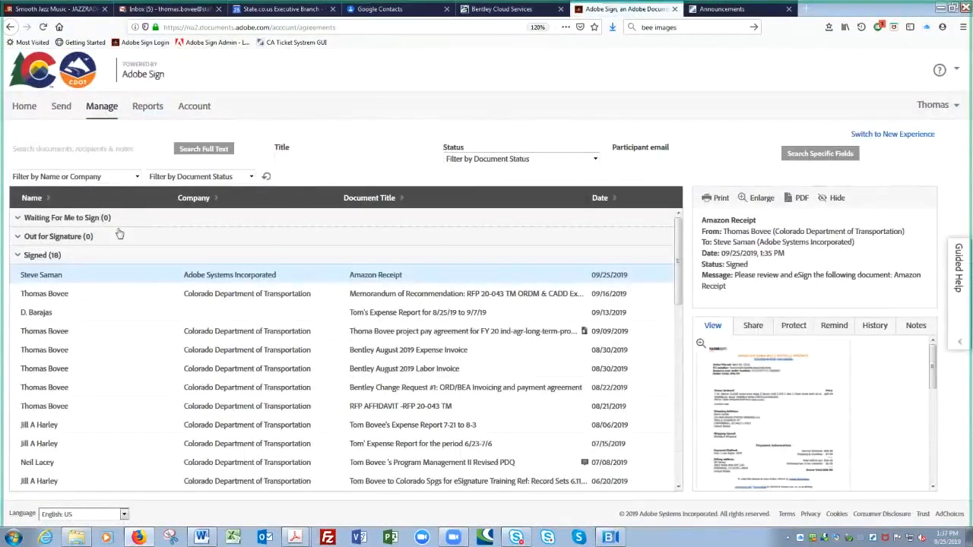
pyautogui.click(117, 234)
pyautogui.click(96, 256)
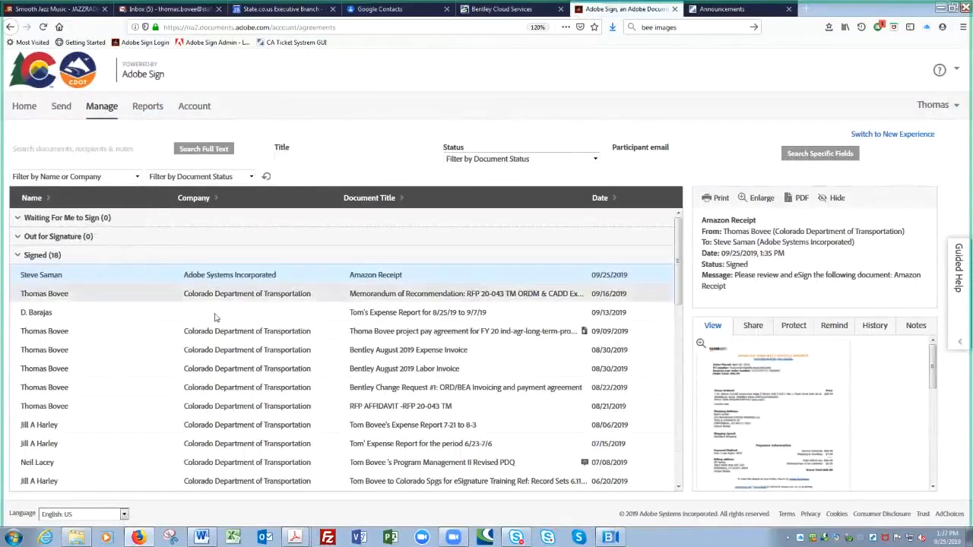
pyautogui.click(373, 295)
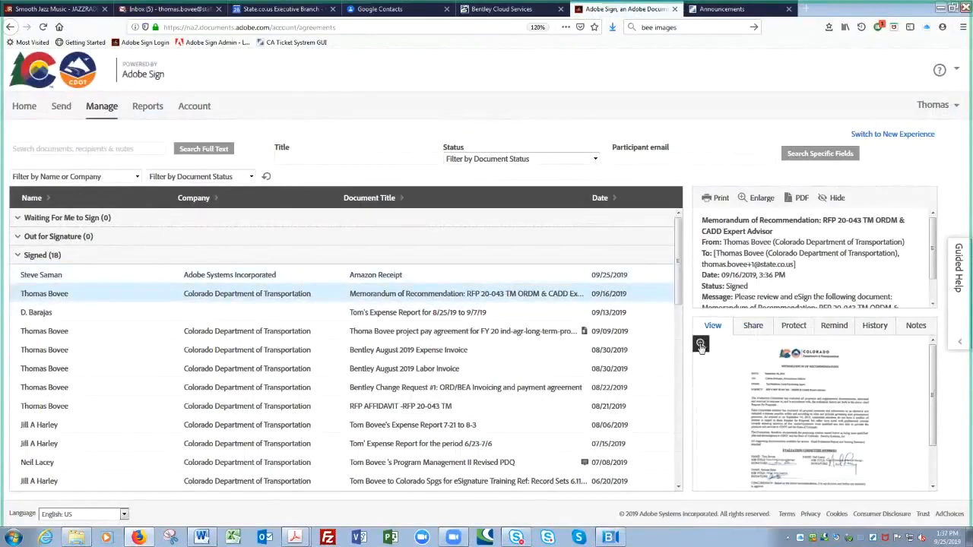
# - Read the memorandum in the enlarged viewer, then return to the Manage list previewing the Amazon Receipt
pyautogui.click(700, 345)
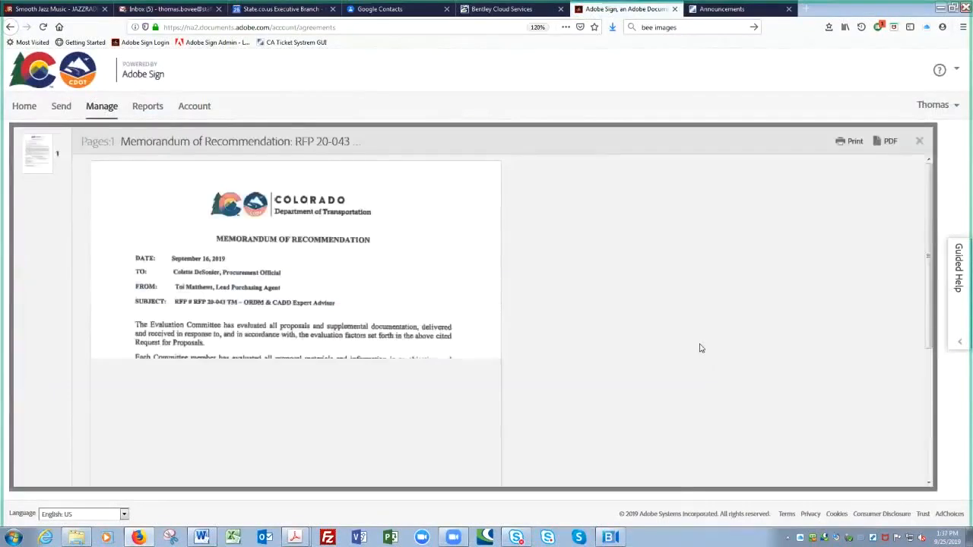
pyautogui.scroll(-1, 787, 330)
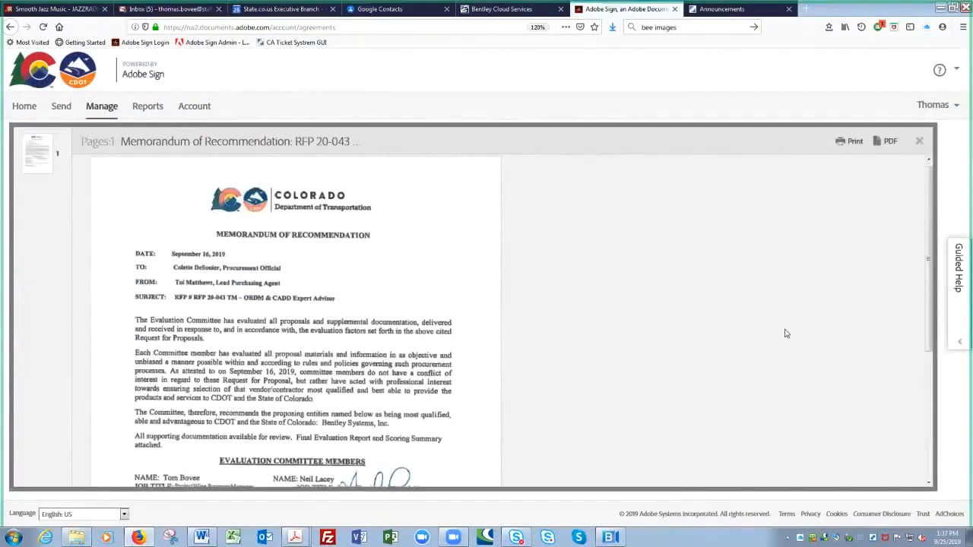
pyautogui.scroll(-4, 787, 334)
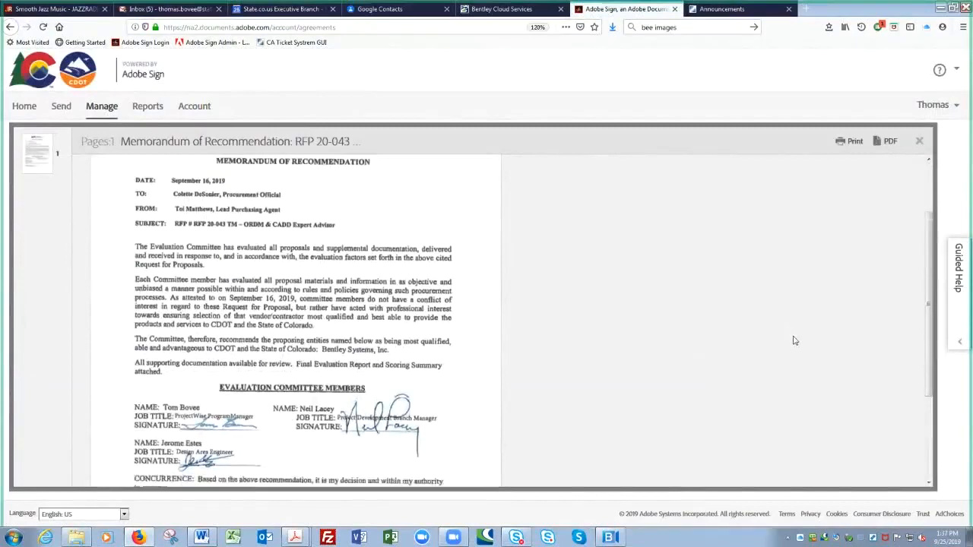
pyautogui.scroll(5, 794, 340)
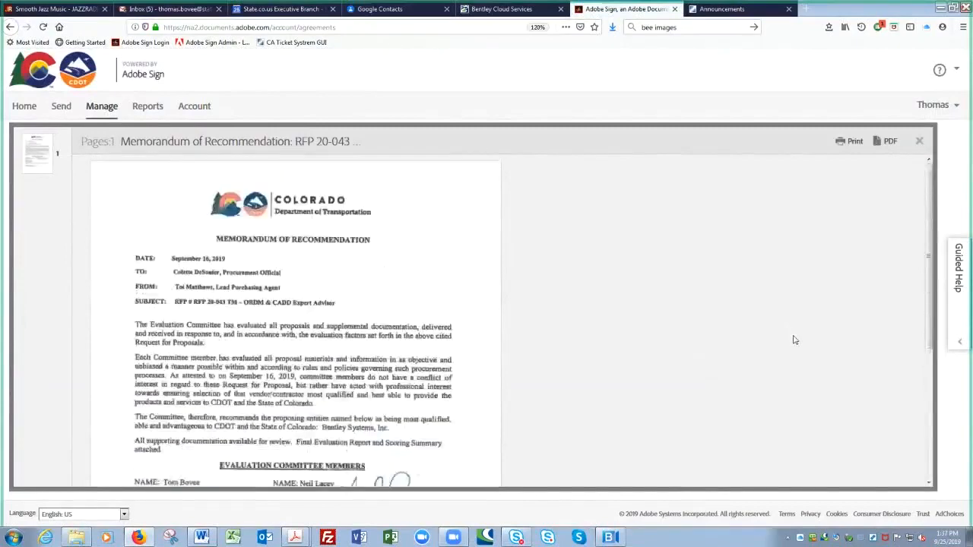
pyautogui.click(104, 110)
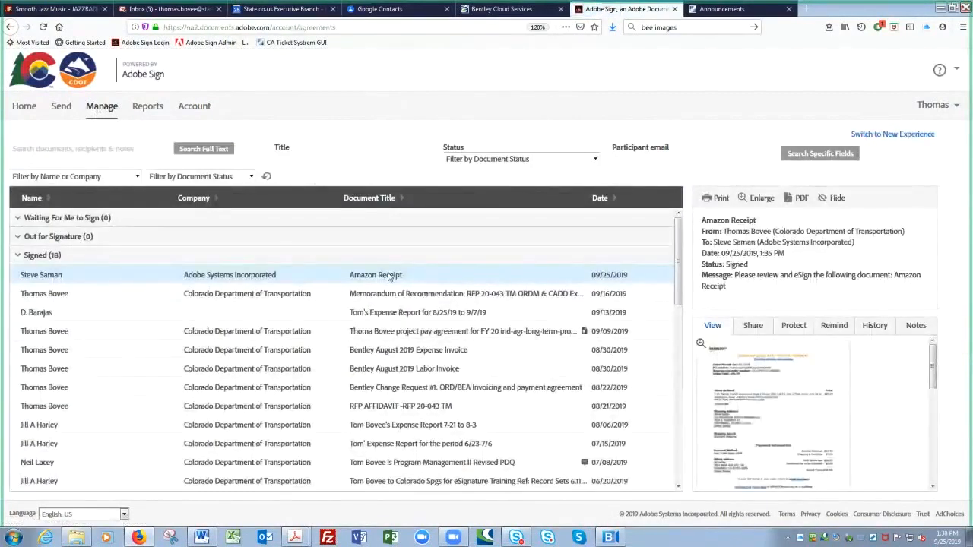
pyautogui.click(700, 345)
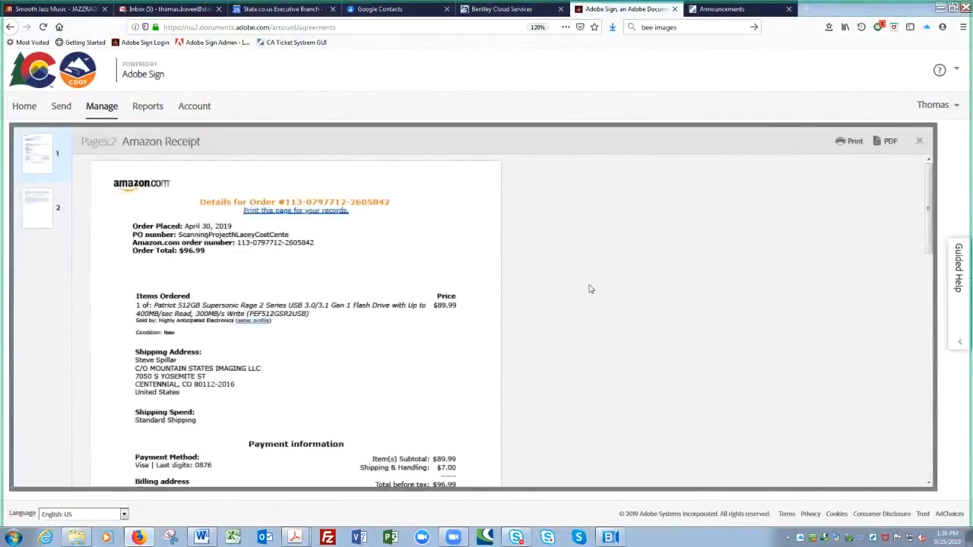
pyautogui.scroll(-5, 590, 289)
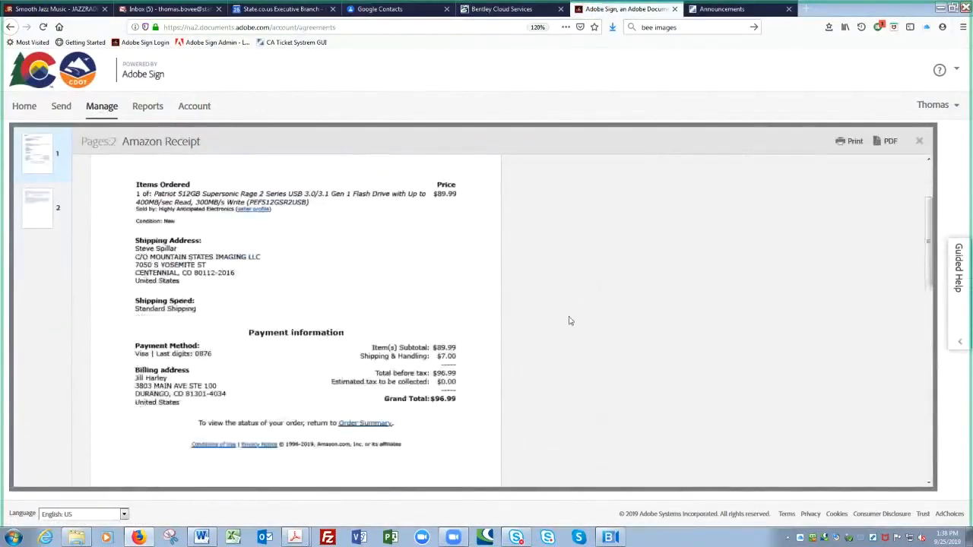
pyautogui.scroll(-6, 555, 320)
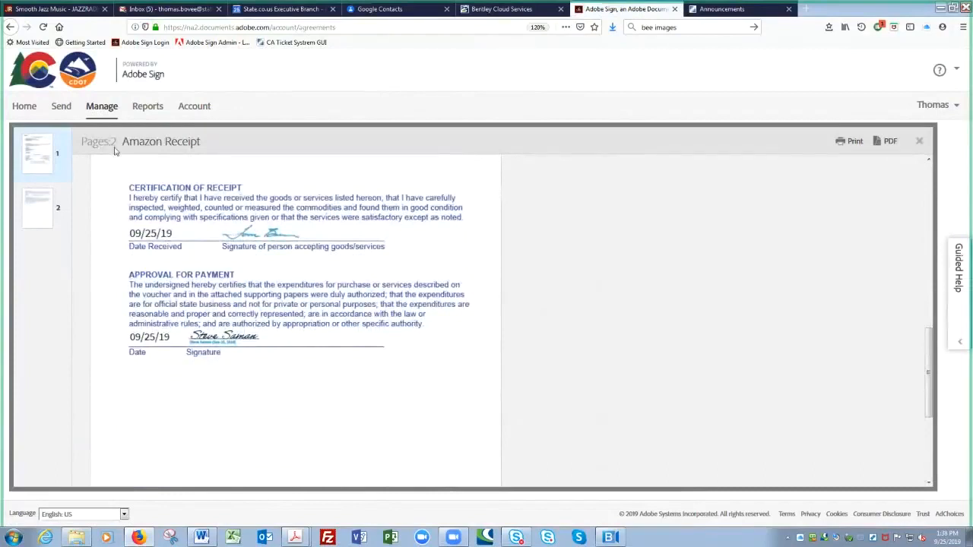
pyautogui.click(99, 111)
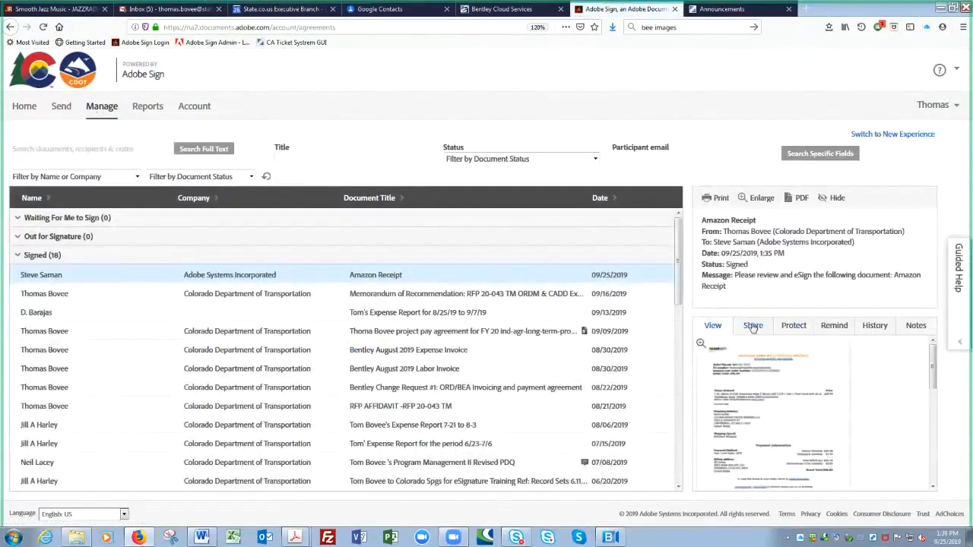
# - Bring up the Amazon Receipt's share form and place the cursor in its message field
pyautogui.click(753, 326)
pyautogui.click(753, 326)
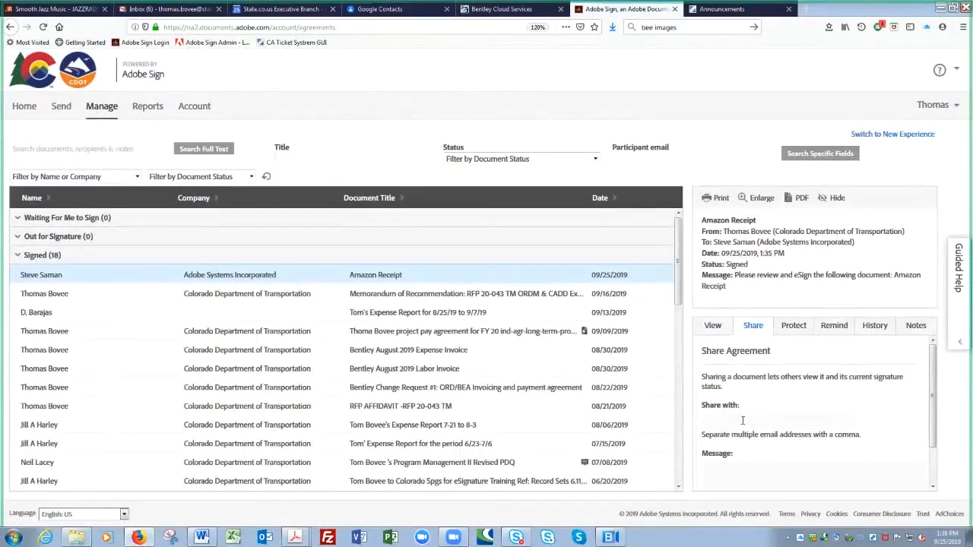
pyautogui.click(743, 475)
# - View the receipt's protection details, then open its reminder form: 09/25/2019, sent once
pyautogui.click(792, 325)
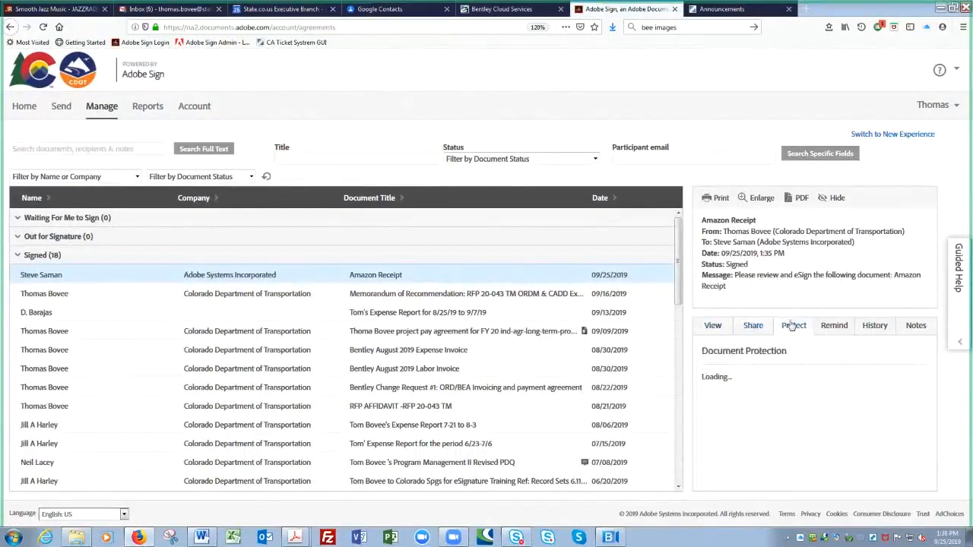
pyautogui.click(793, 325)
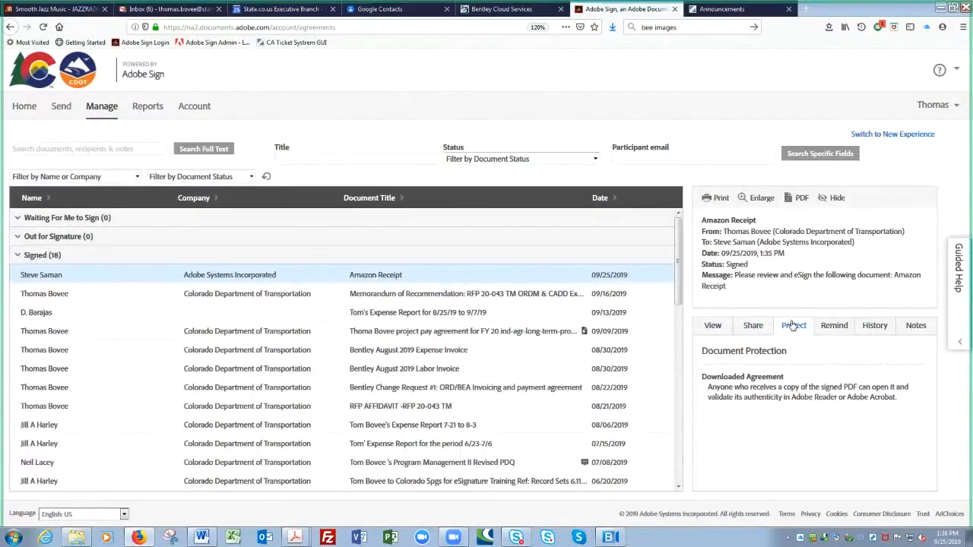
pyautogui.click(833, 326)
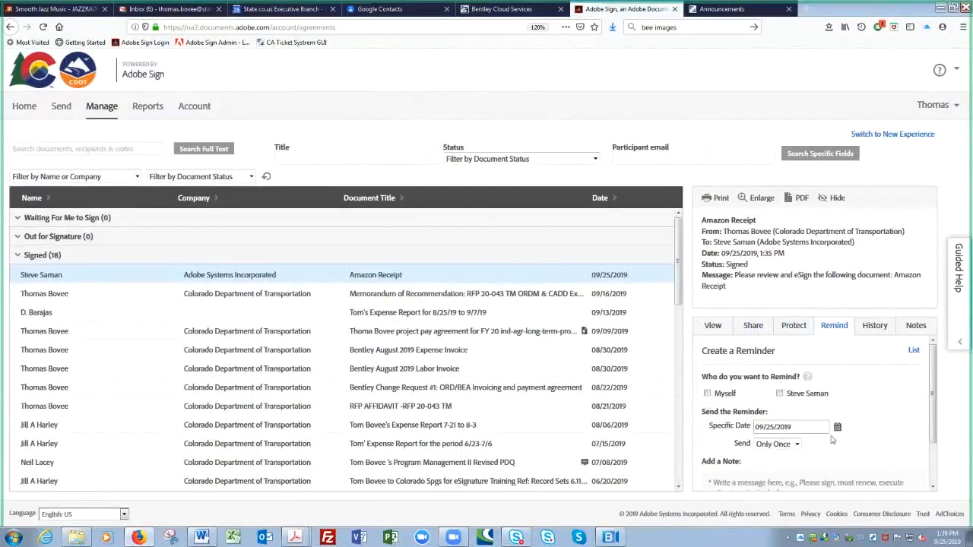
# - Show the Amazon Receipt's history and scroll its audit trail from creation at 1:23 PM to Completed
pyautogui.click(875, 329)
pyautogui.click(875, 328)
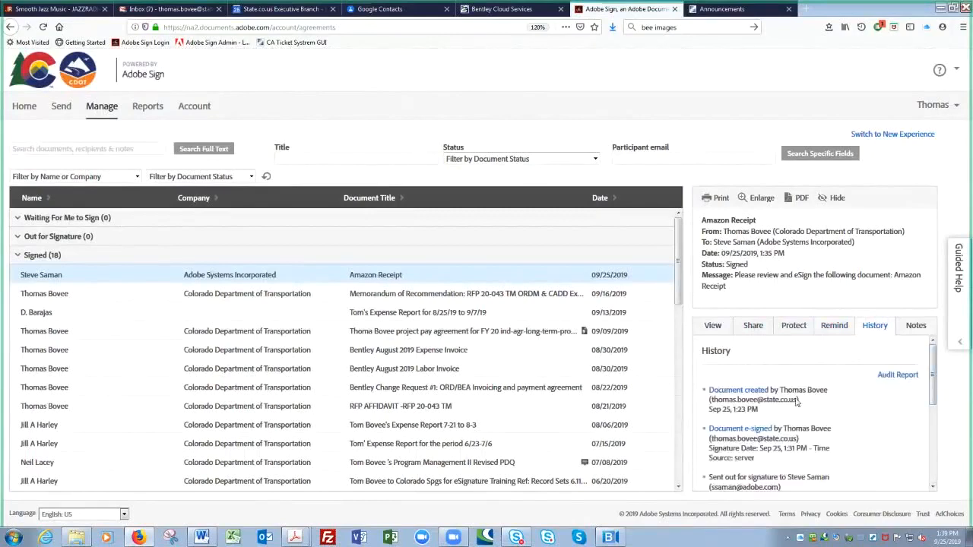
pyautogui.moveTo(933, 382); pyautogui.dragTo(925, 417)
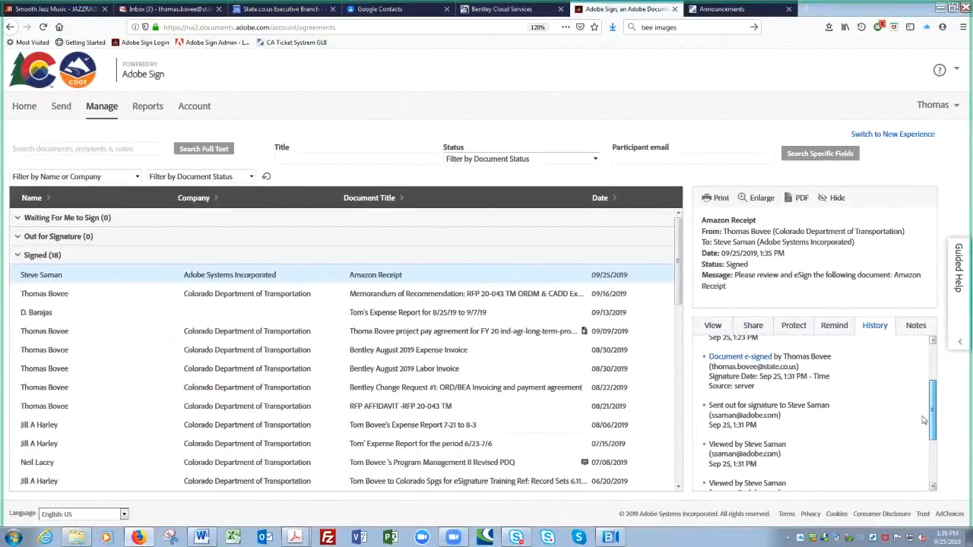
pyautogui.scroll(-1, 923, 420)
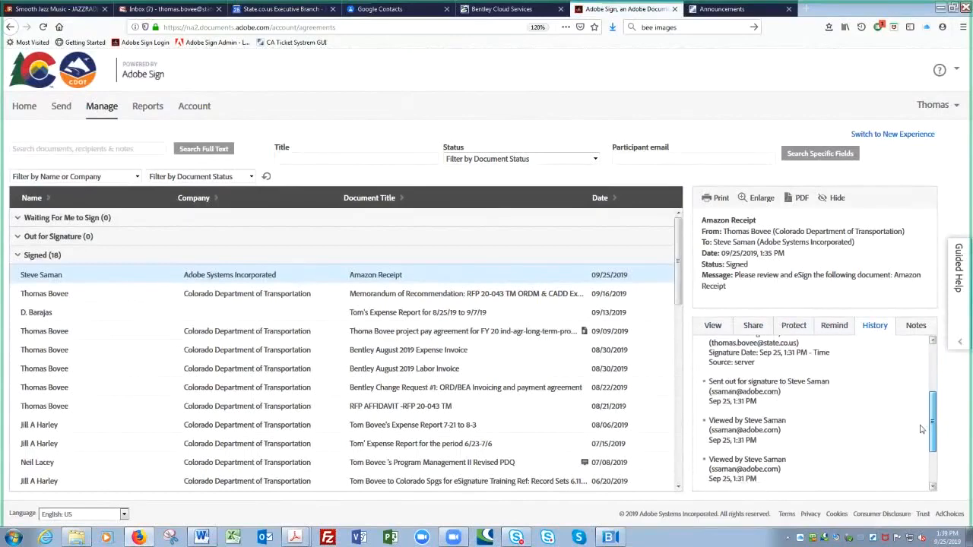
pyautogui.scroll(-3, 920, 429)
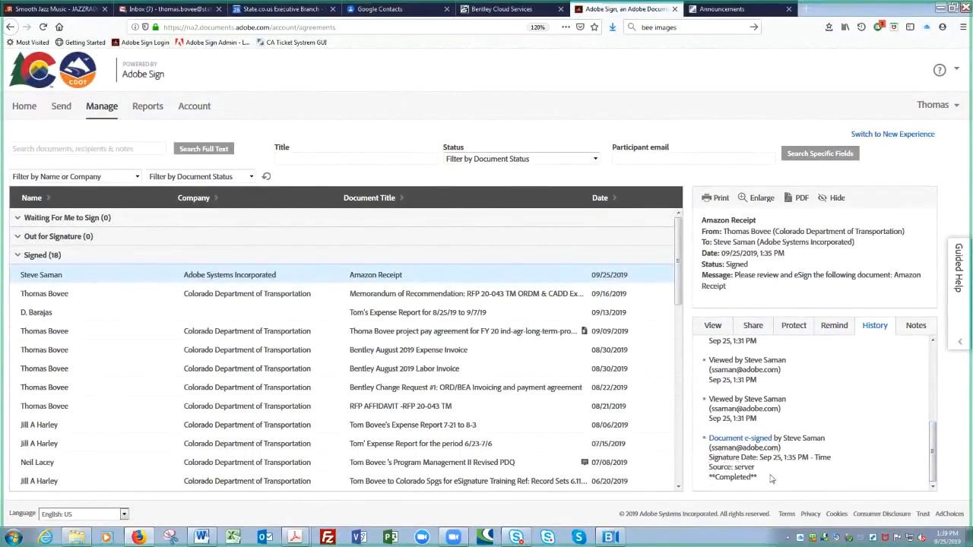
pyautogui.press('ctrl')
pyautogui.press('ctrl')
pyautogui.moveTo(934, 461); pyautogui.dragTo(937, 374)
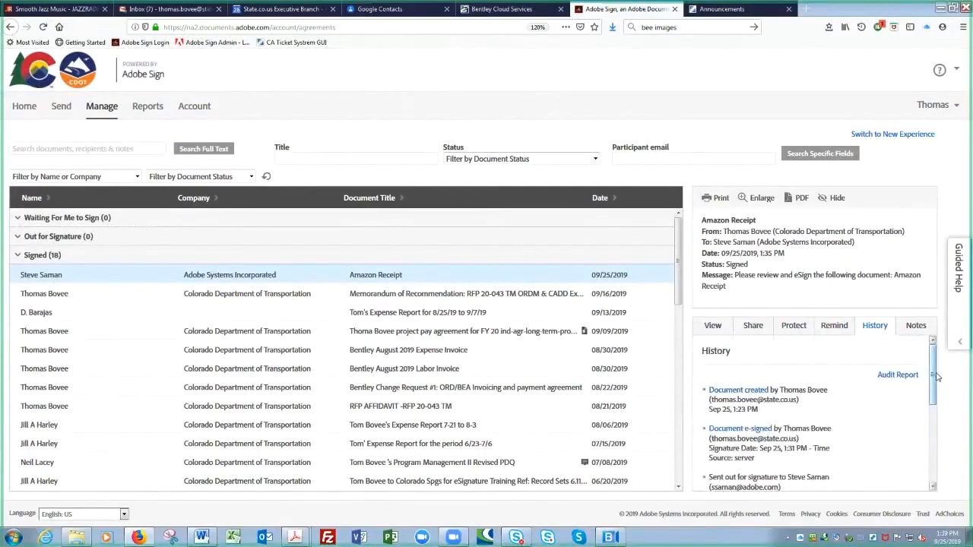
pyautogui.click(897, 376)
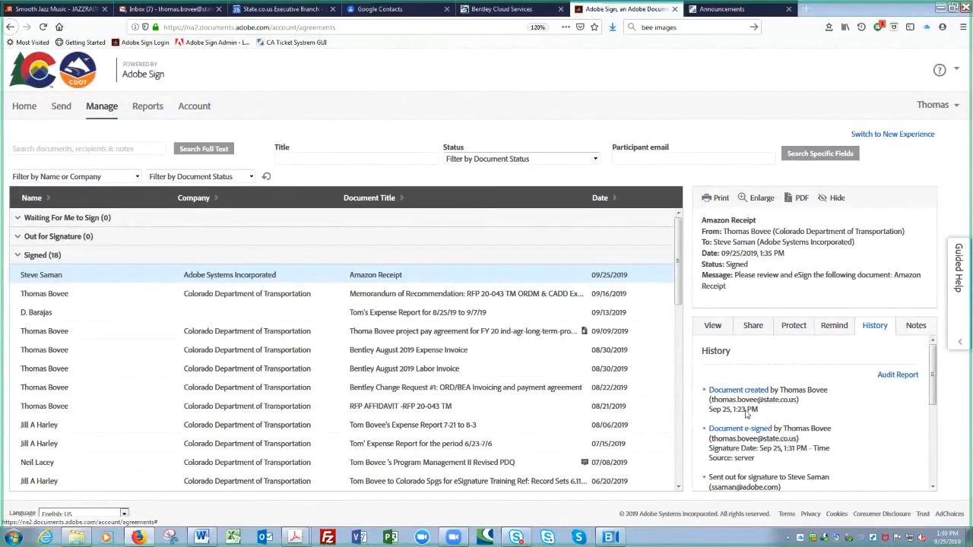
pyautogui.click(727, 397)
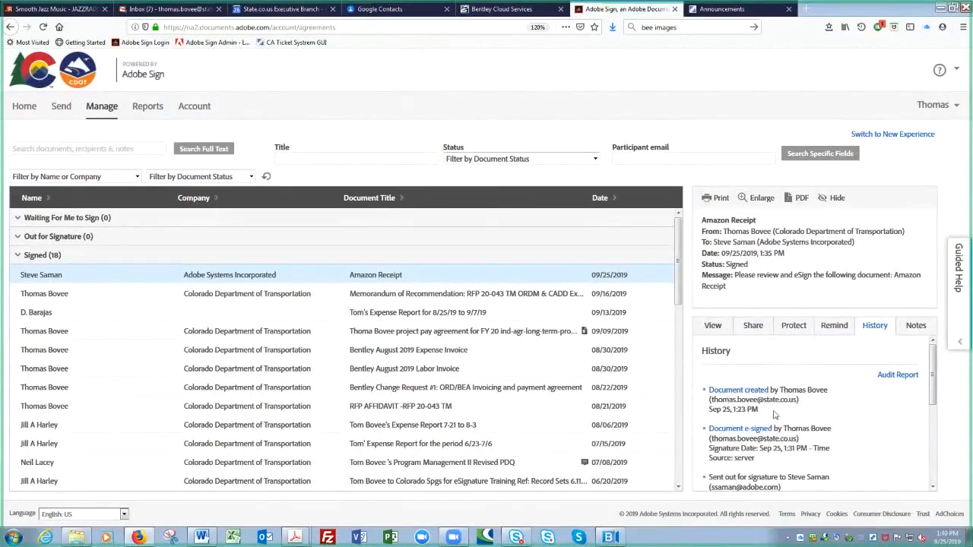
pyautogui.click(867, 327)
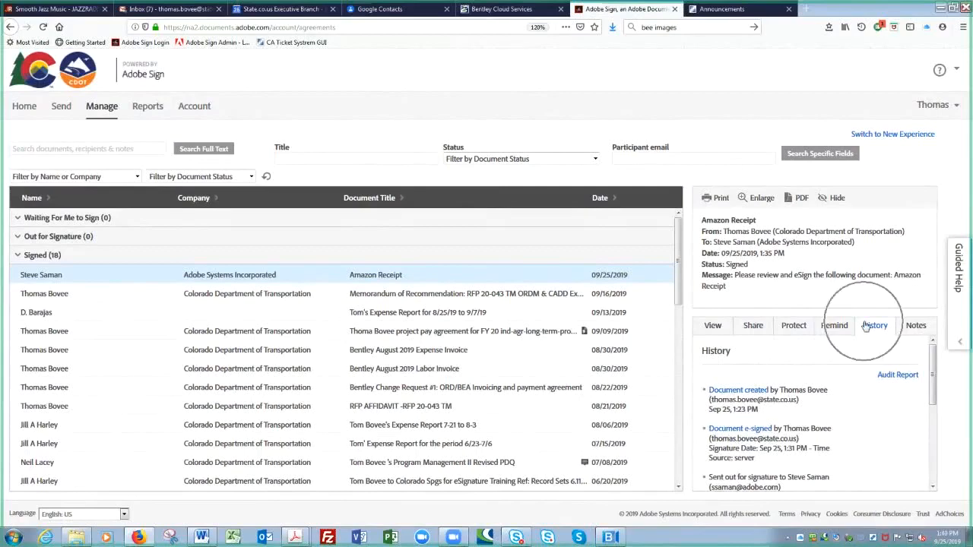
pyautogui.click(802, 406)
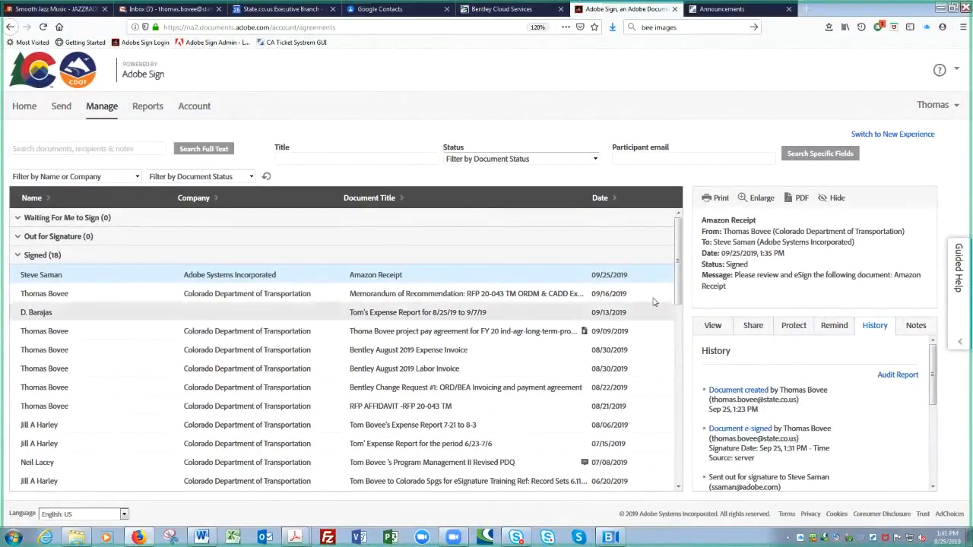
# - Select the Memorandum of Recommendation to show its history: created Sep 16 3:33 PM, sent 3:35 PM
pyautogui.click(678, 262)
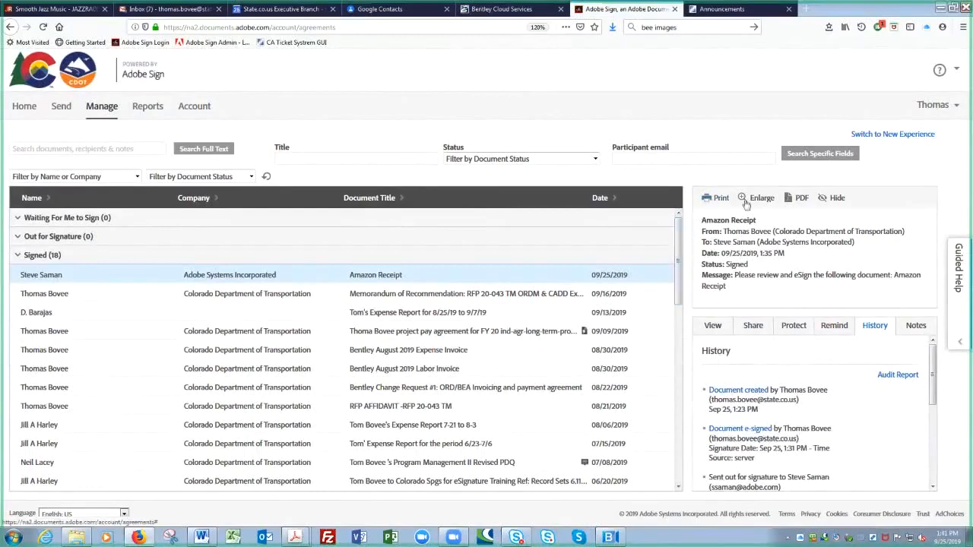
pyautogui.press('ctrl')
pyautogui.press('ctrl')
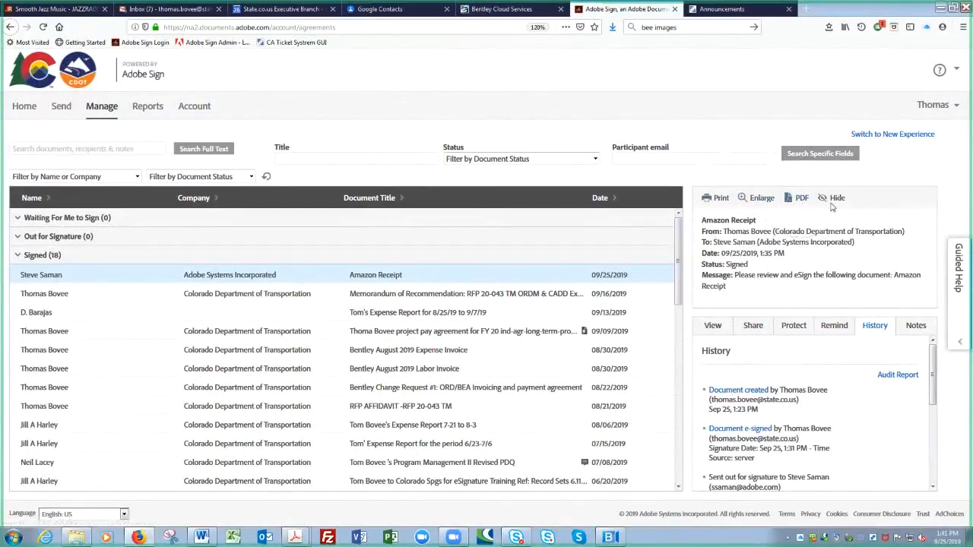
pyautogui.press('ctrl')
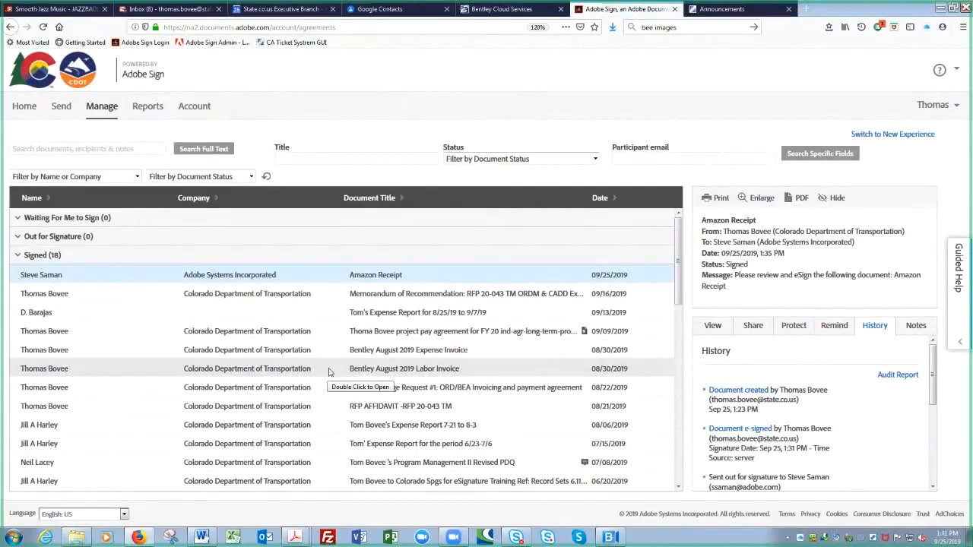
pyautogui.click(225, 296)
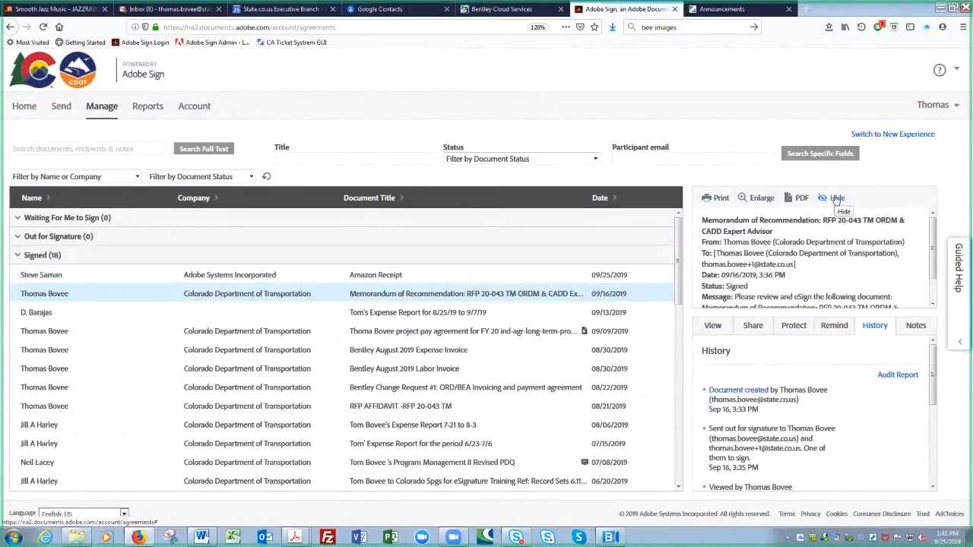
# - Hide the Memorandum of Recommendation and then the Amazon Receipt, leaving 16 signed agreements
pyautogui.click(836, 198)
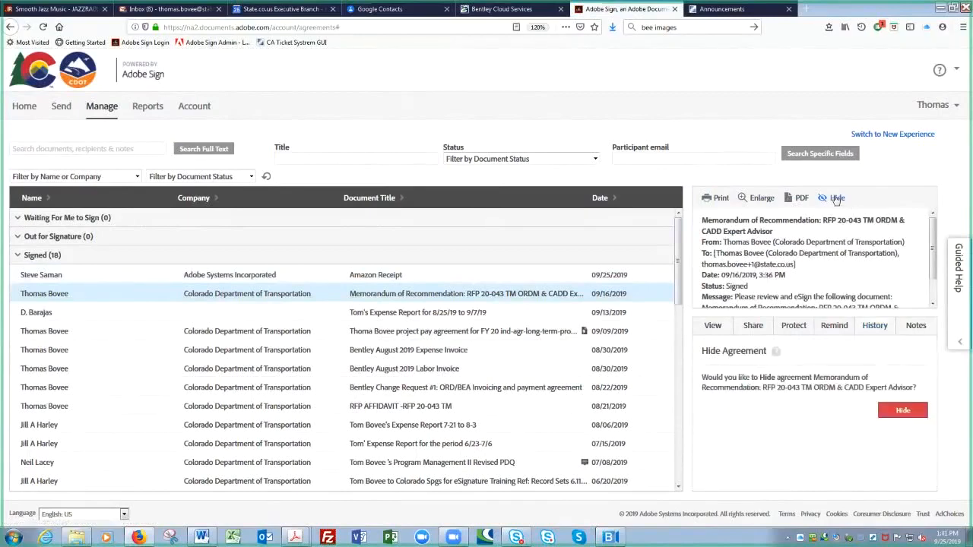
pyautogui.click(902, 412)
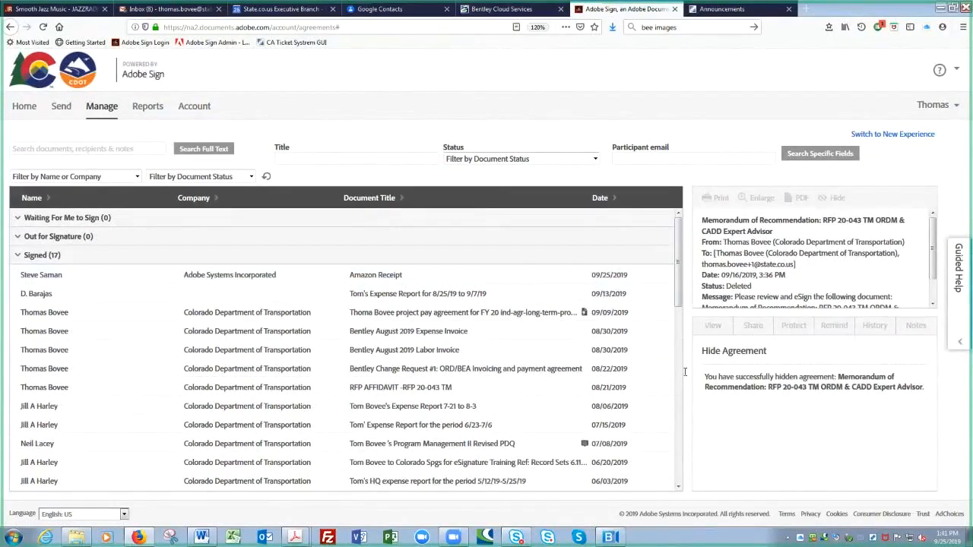
pyautogui.click(438, 276)
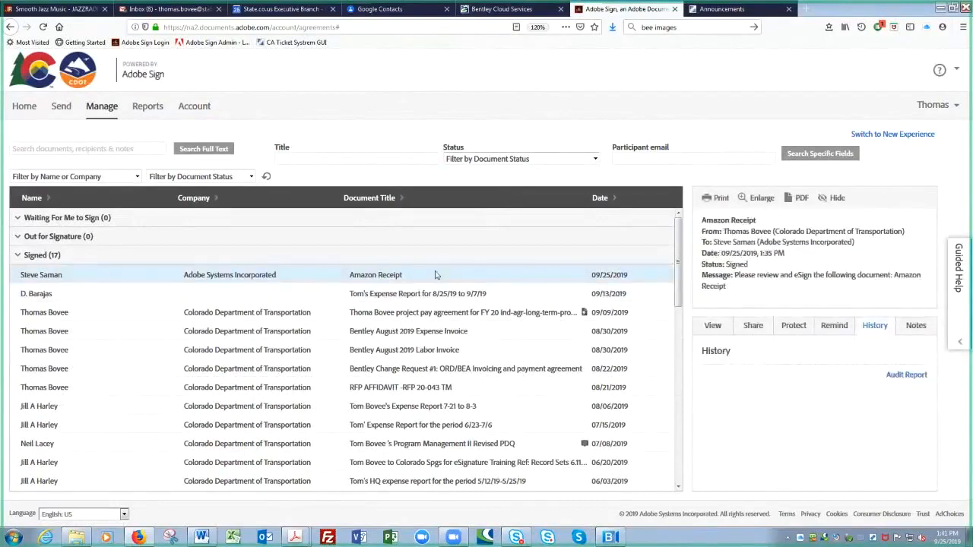
pyautogui.click(837, 198)
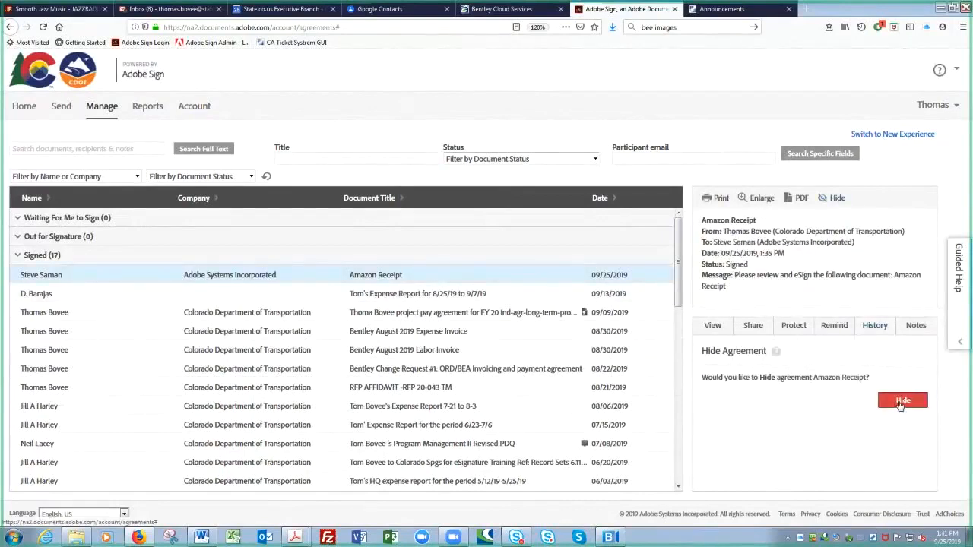
pyautogui.click(901, 402)
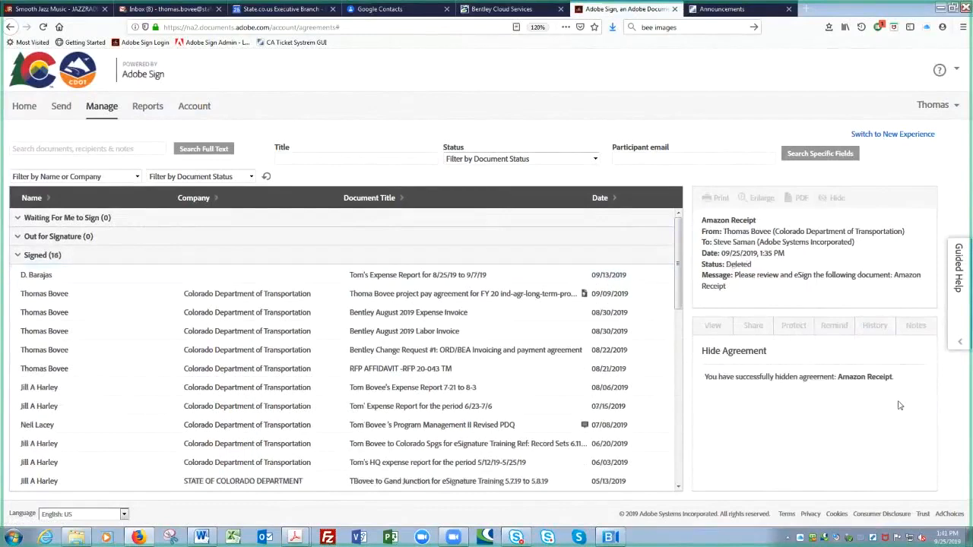